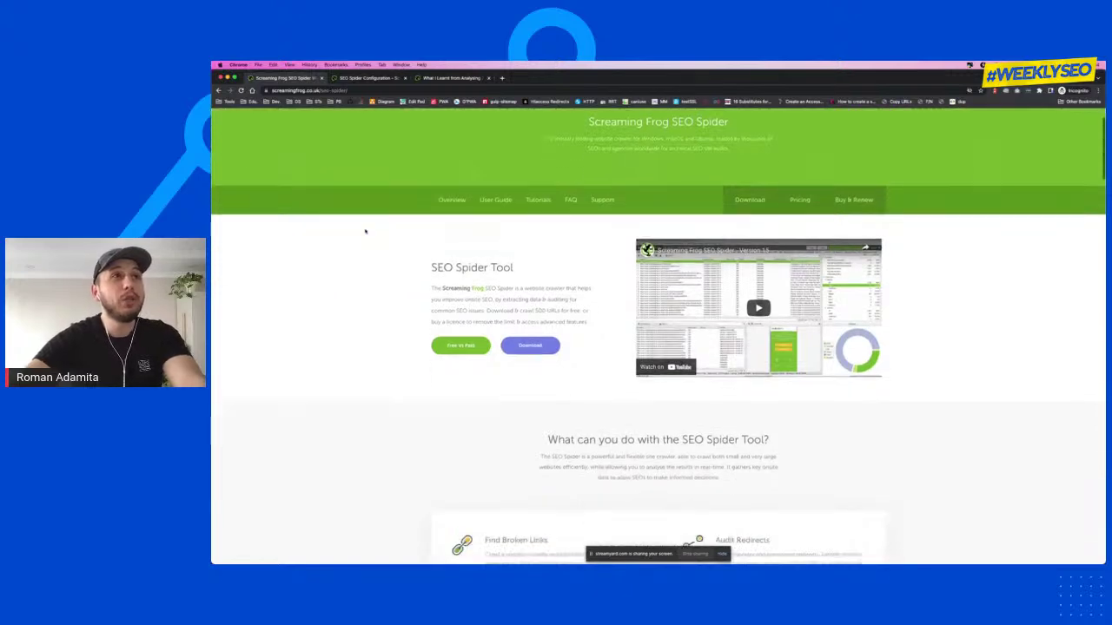
Step: Look up the yearly price of the paid licence in the SEO Spider page's version comparison
{"action": "scroll", "coordinate": [365, 231], "scroll_direction": "up", "scroll_amount": 2}
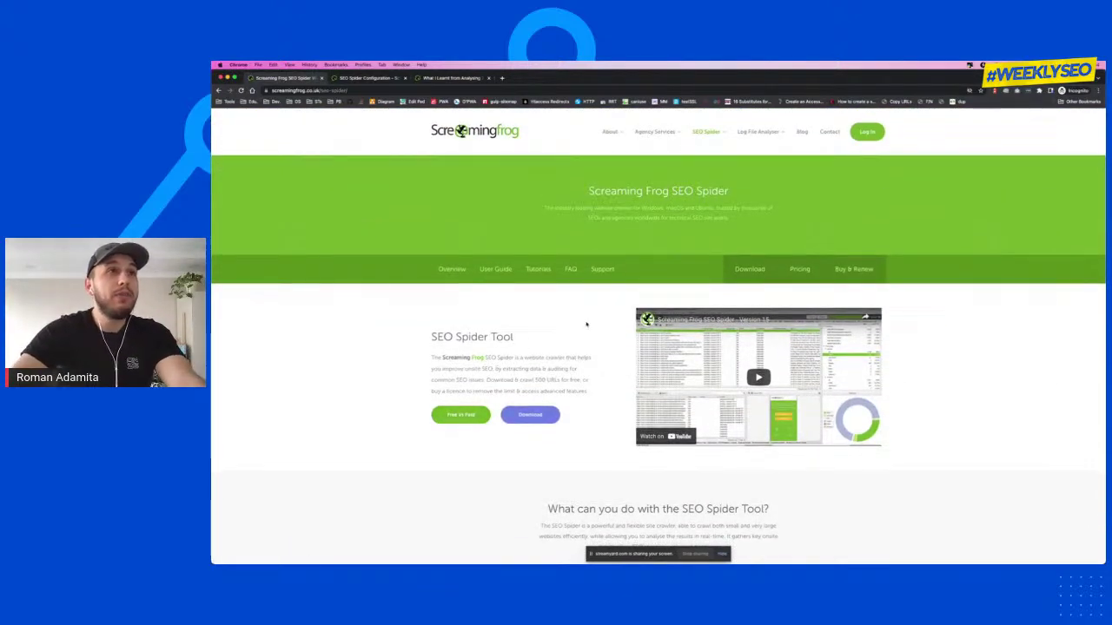
{"action": "scroll", "coordinate": [475, 398], "scroll_direction": "down", "scroll_amount": 6}
{"action": "scroll", "coordinate": [586, 325], "scroll_direction": "down", "scroll_amount": 10}
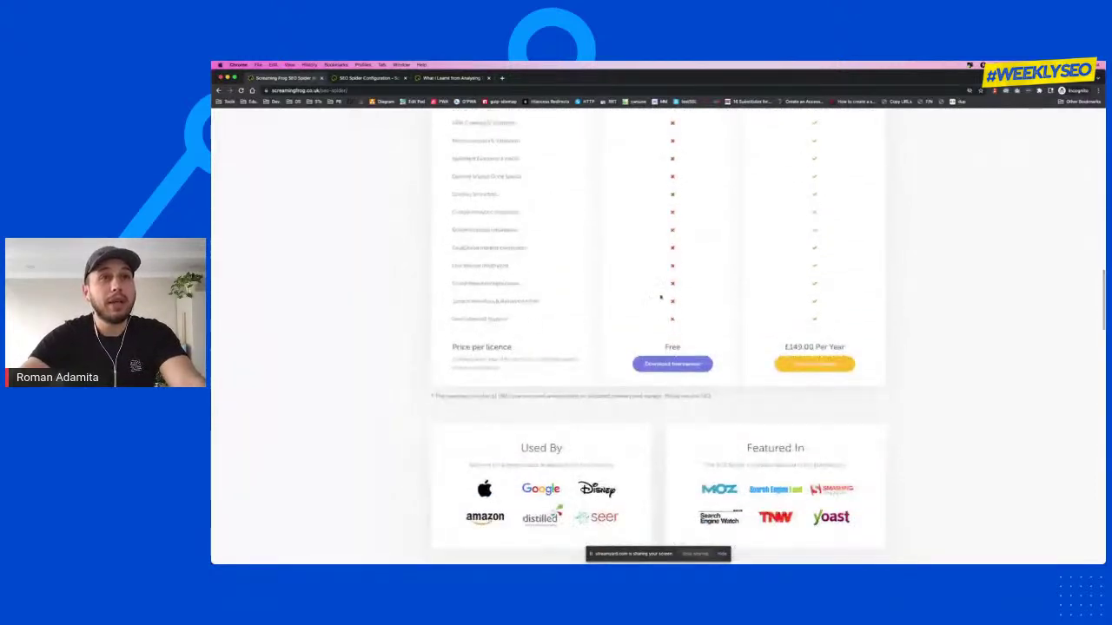
{"action": "left_click_drag", "start_coordinate": [783, 347], "coordinate": [812, 348]}
{"action": "left_click", "coordinate": [832, 347]}
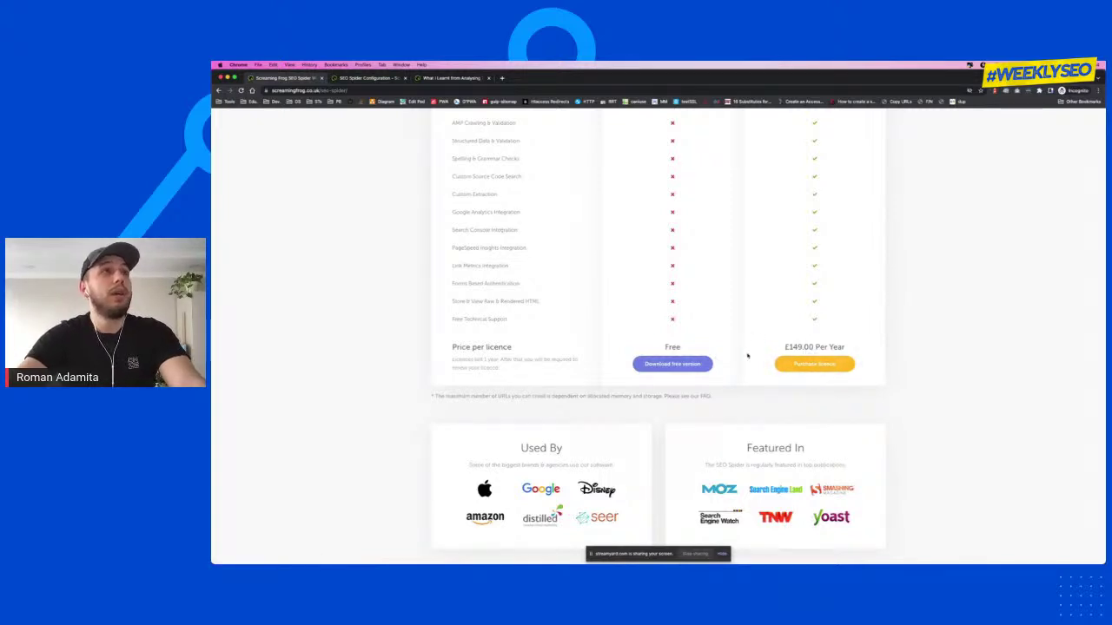
Step: Compare the features and crawl limits of the free and paid versions on the SEO Spider product page
{"action": "scroll", "coordinate": [404, 207], "scroll_direction": "up", "scroll_amount": 10}
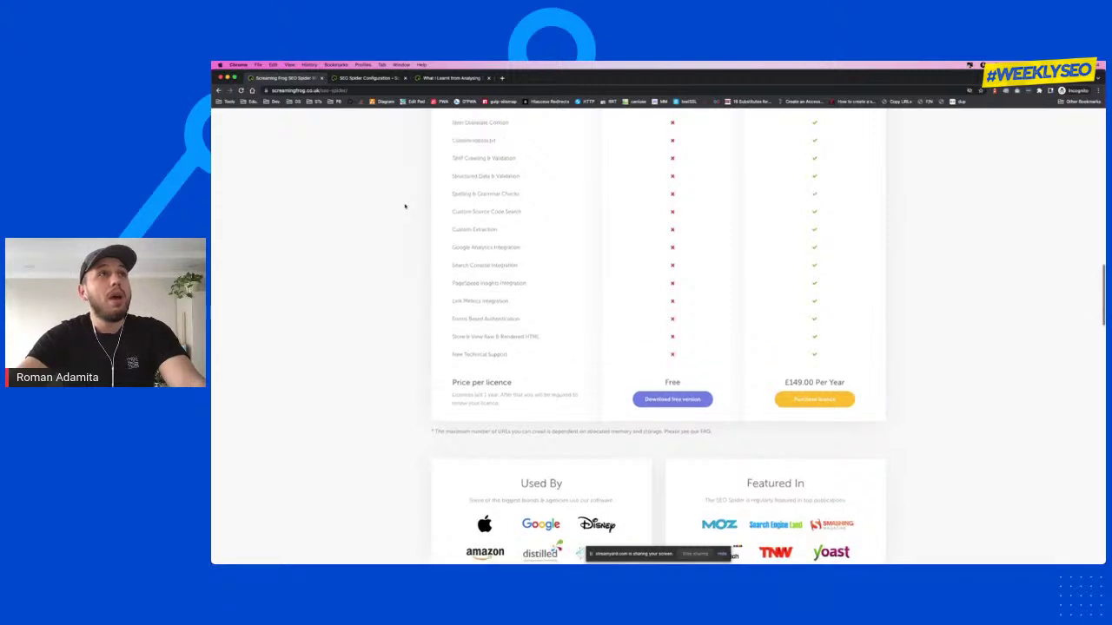
{"action": "scroll", "coordinate": [405, 207], "scroll_direction": "down", "scroll_amount": 3}
{"action": "scroll", "coordinate": [405, 207], "scroll_direction": "down", "scroll_amount": 7}
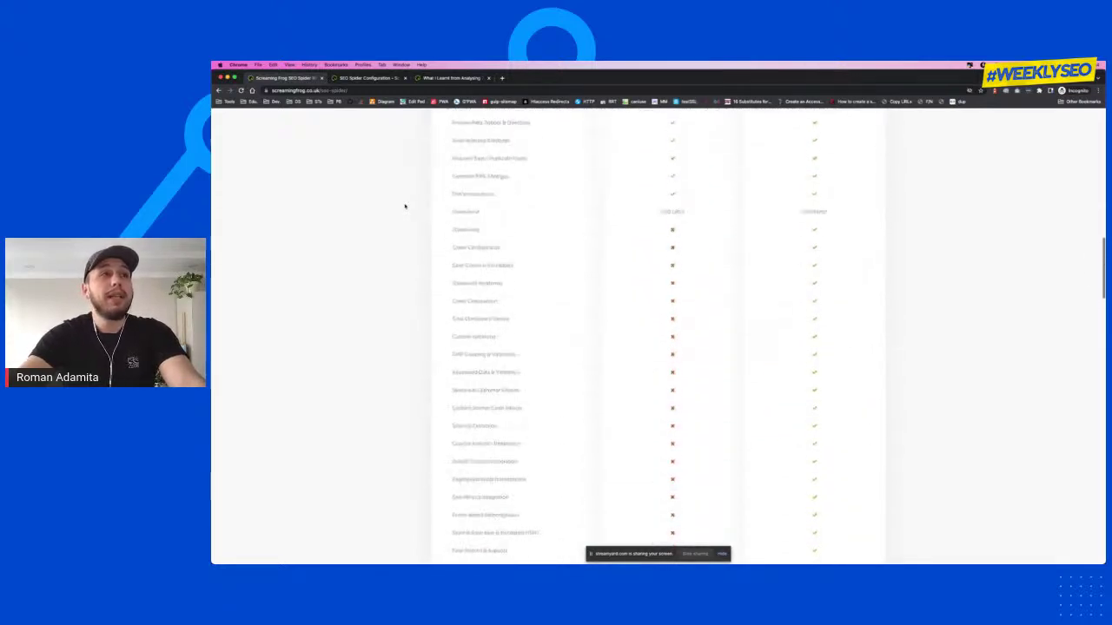
{"action": "scroll", "coordinate": [404, 207], "scroll_direction": "up", "scroll_amount": 2}
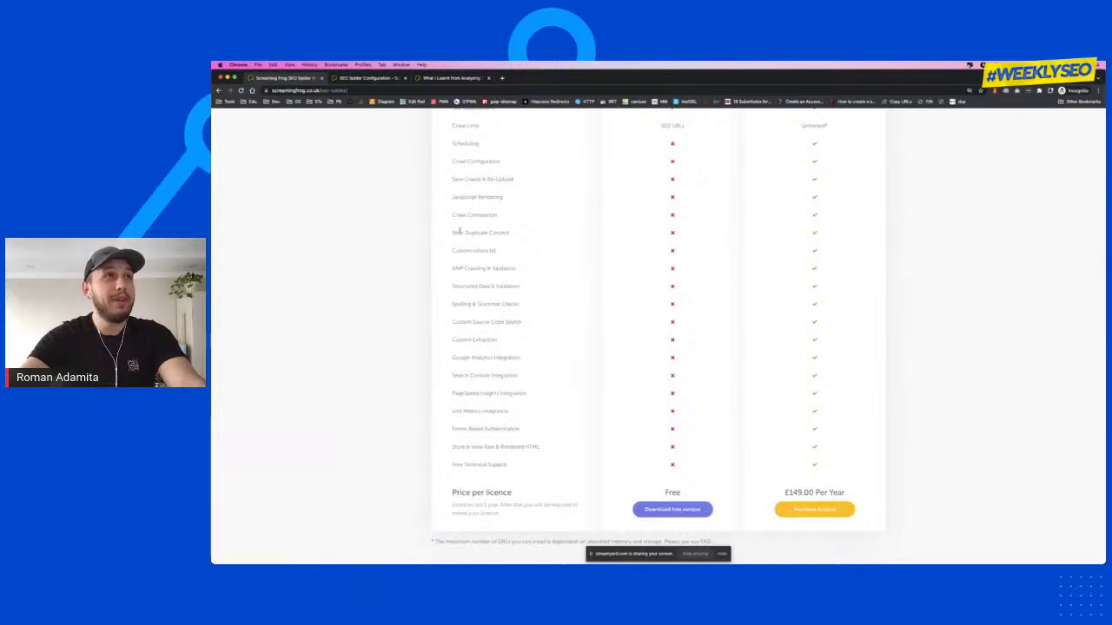
{"action": "scroll", "coordinate": [460, 229], "scroll_direction": "up", "scroll_amount": 5}
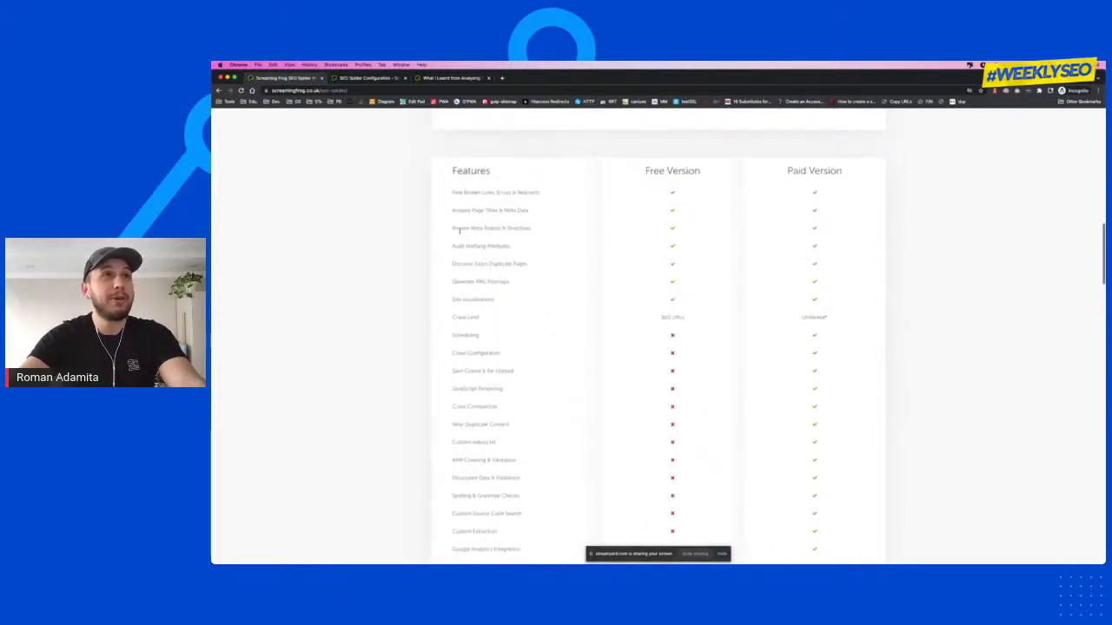
{"action": "scroll", "coordinate": [460, 229], "scroll_direction": "down", "scroll_amount": 8}
{"action": "scroll", "coordinate": [460, 231], "scroll_direction": "up", "scroll_amount": 2}
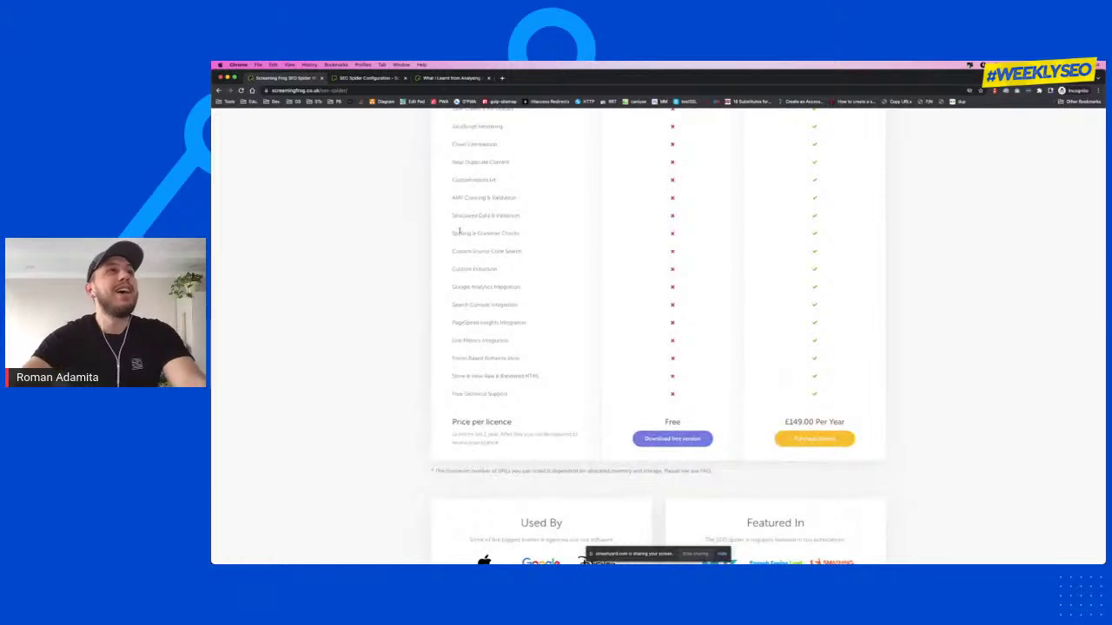
{"action": "scroll", "coordinate": [466, 207], "scroll_direction": "up", "scroll_amount": 2}
{"action": "scroll", "coordinate": [472, 205], "scroll_direction": "down", "scroll_amount": 2}
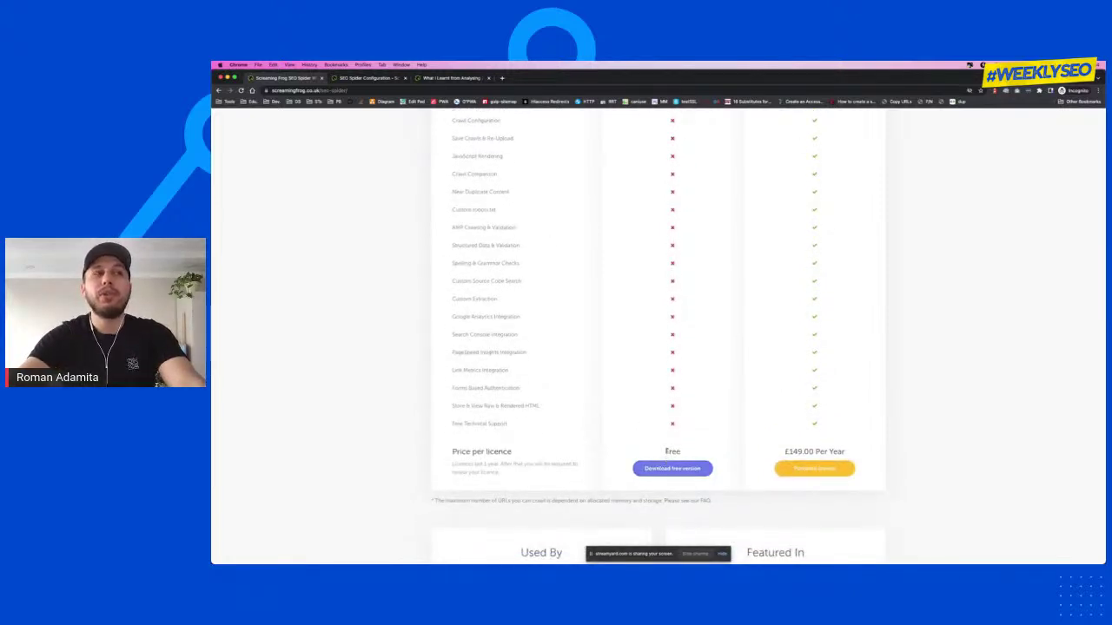
{"action": "scroll", "coordinate": [665, 451], "scroll_direction": "up", "scroll_amount": 3}
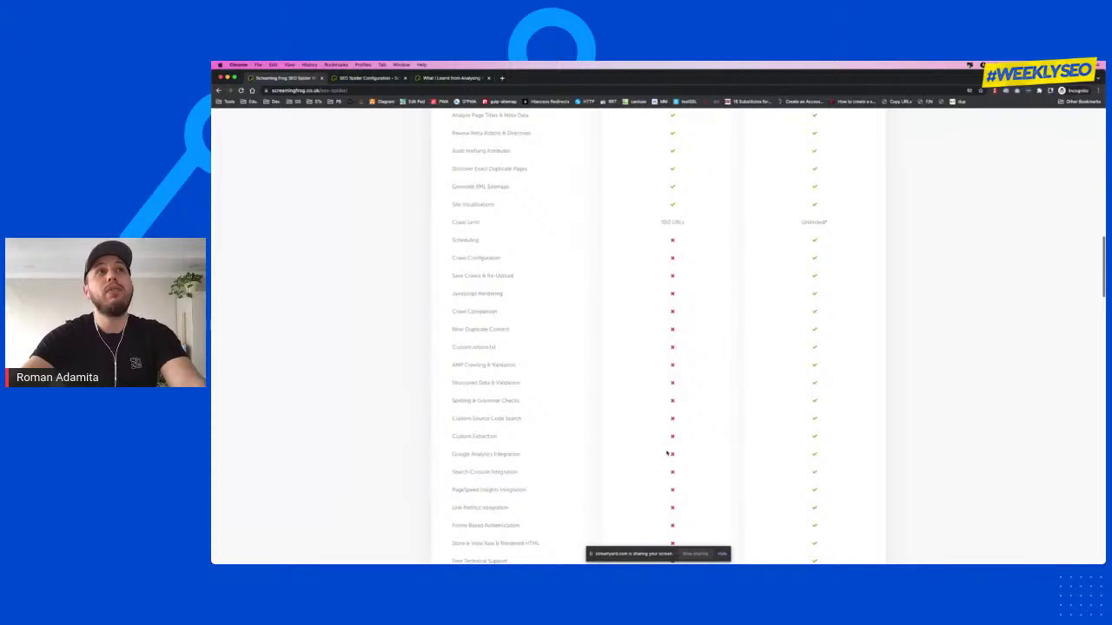
{"action": "scroll", "coordinate": [666, 223], "scroll_direction": "up", "scroll_amount": 5}
{"action": "scroll", "coordinate": [666, 223], "scroll_direction": "down", "scroll_amount": 5}
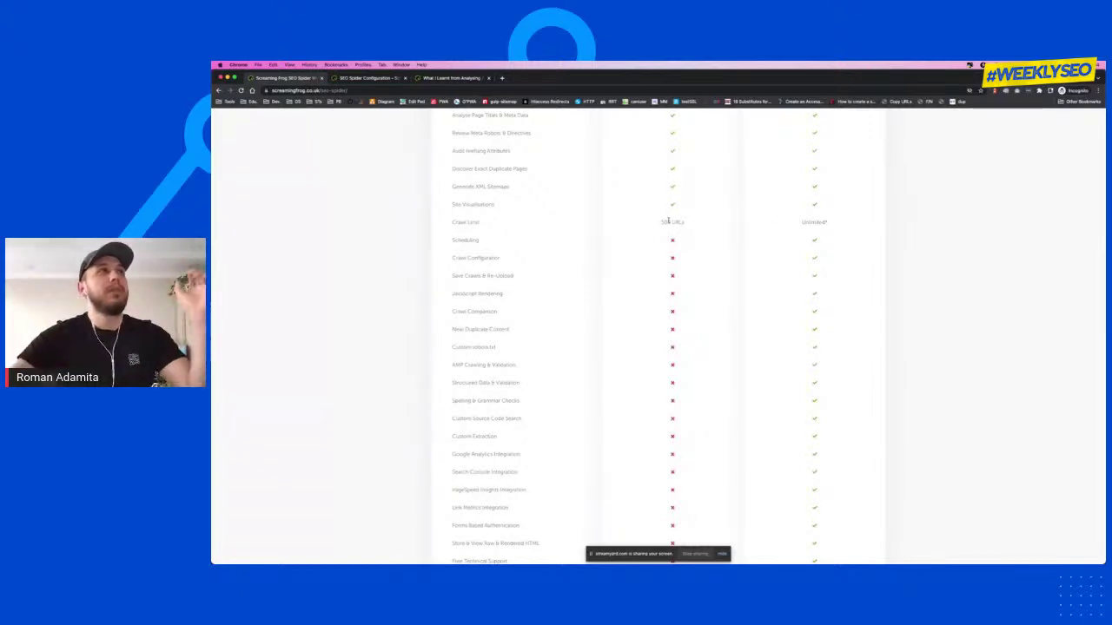
{"action": "scroll", "coordinate": [668, 220], "scroll_direction": "up", "scroll_amount": 5}
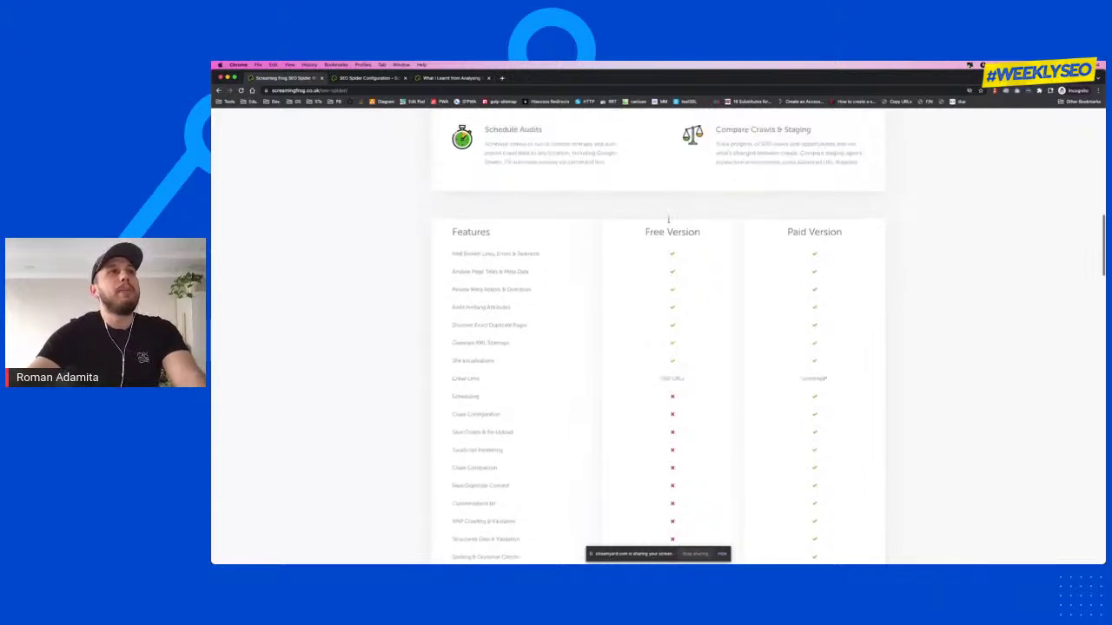
{"action": "scroll", "coordinate": [668, 220], "scroll_direction": "up", "scroll_amount": 6}
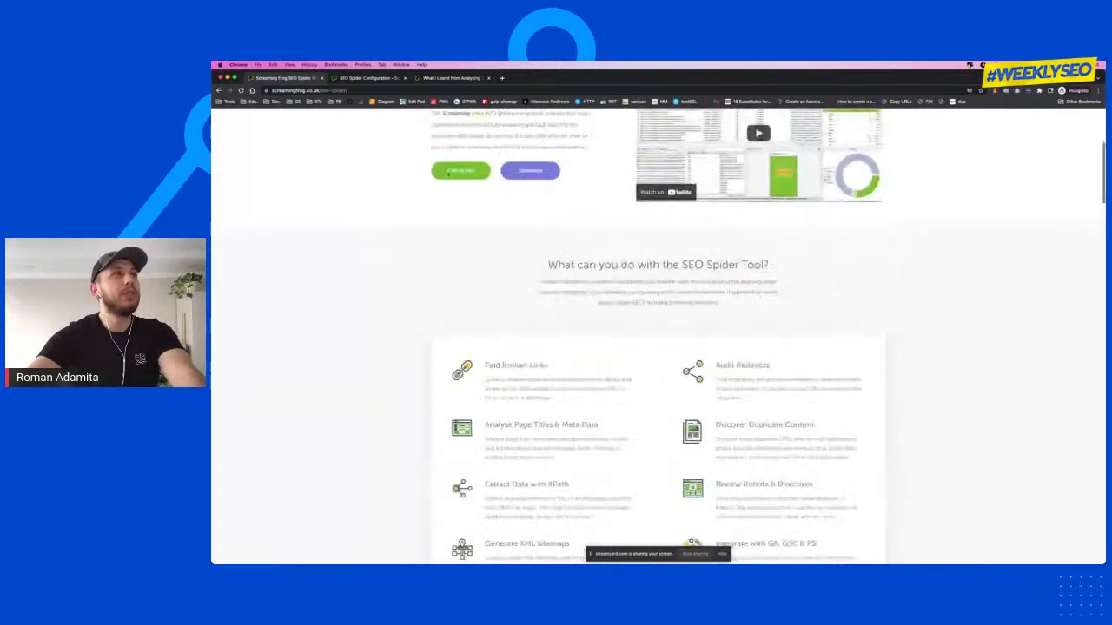
Step: Switch to the Screaming Frog SEO Spider application and display the crawled HTML pages as a directory tree
{"action": "scroll", "coordinate": [375, 162], "scroll_direction": "right", "scroll_amount": 3}
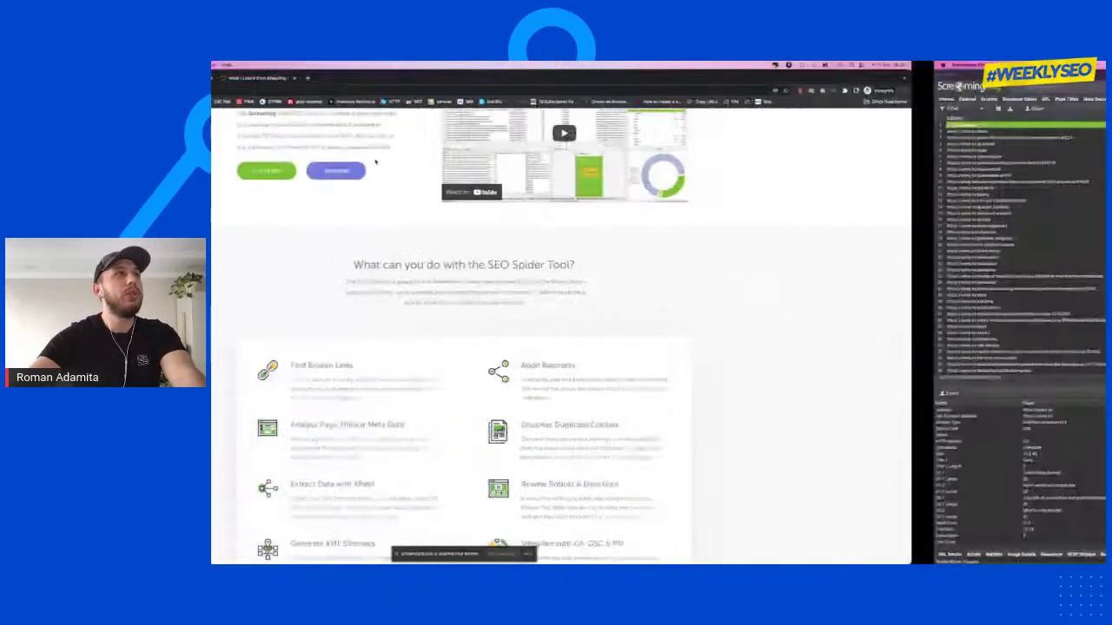
{"action": "scroll", "coordinate": [428, 255], "scroll_direction": "right", "scroll_amount": 3}
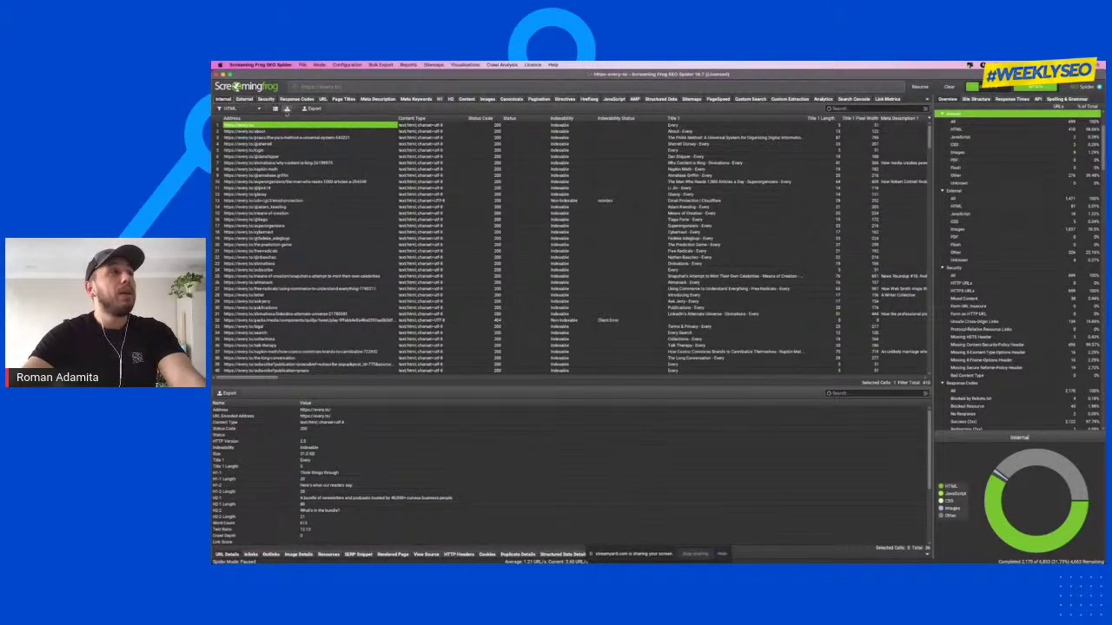
{"action": "left_click", "coordinate": [288, 110]}
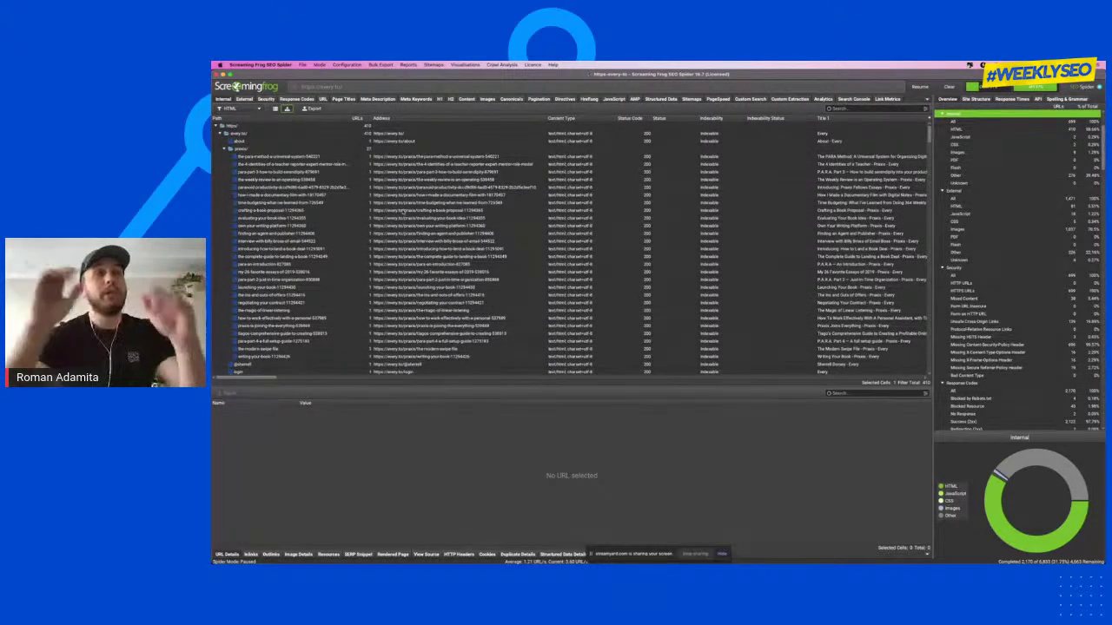
Step: Examine the site's folder structure in the directory tree, including the praxis folder, and sort the pages by status code
{"action": "scroll", "coordinate": [403, 211], "scroll_direction": "down", "scroll_amount": 5}
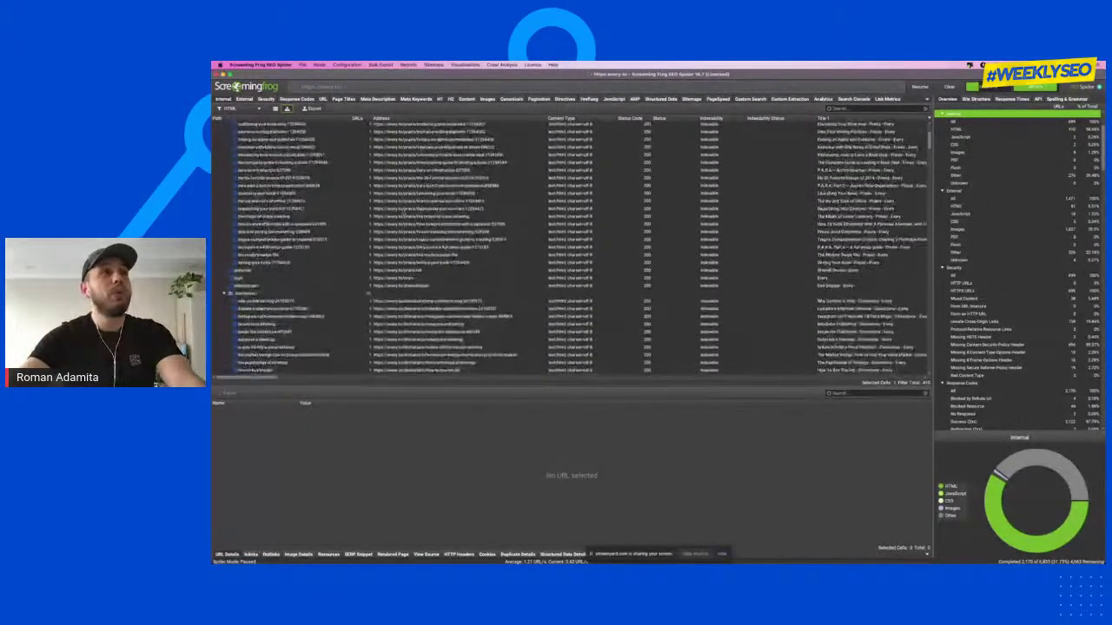
{"action": "scroll", "coordinate": [403, 211], "scroll_direction": "up", "scroll_amount": 5}
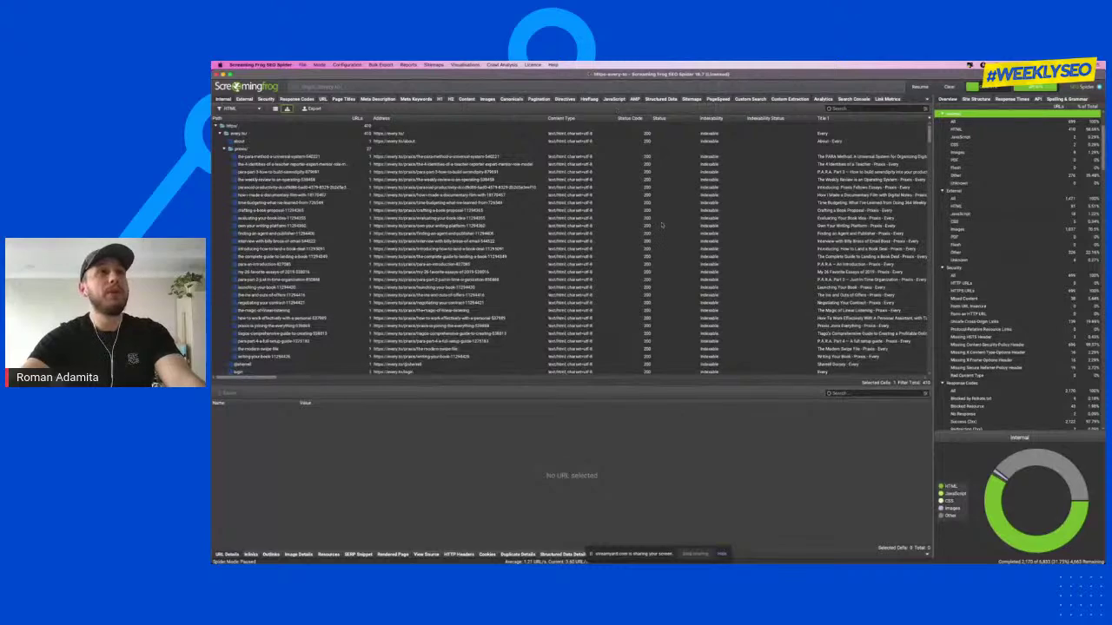
{"action": "scroll", "coordinate": [661, 225], "scroll_direction": "down", "scroll_amount": 6}
{"action": "scroll", "coordinate": [661, 224], "scroll_direction": "down", "scroll_amount": 1}
{"action": "scroll", "coordinate": [661, 225], "scroll_direction": "up", "scroll_amount": 7}
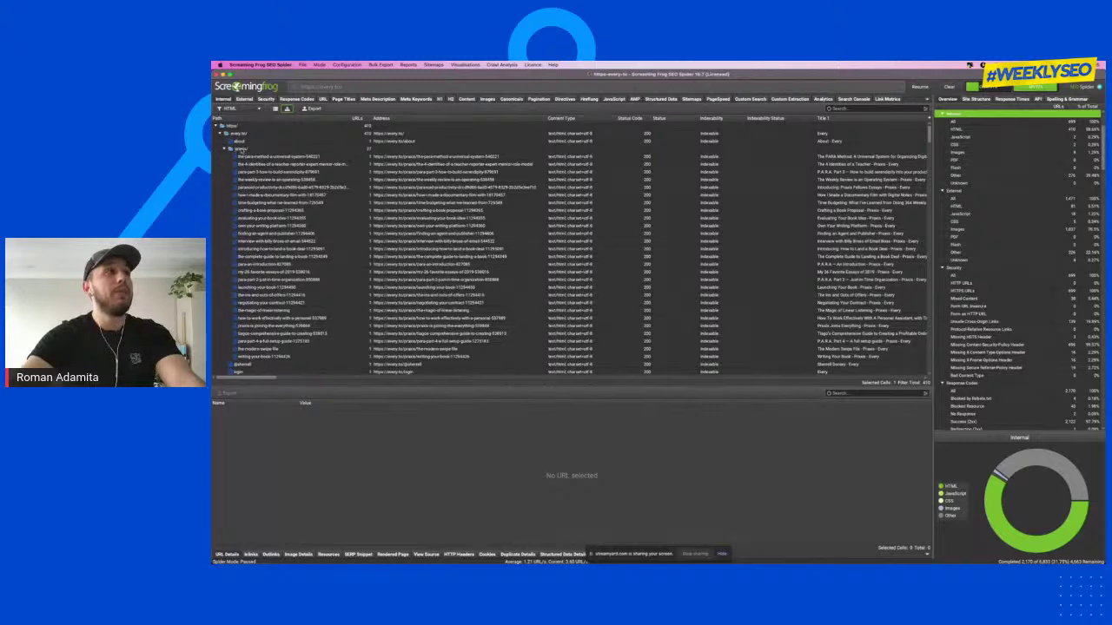
{"action": "left_click", "coordinate": [250, 149]}
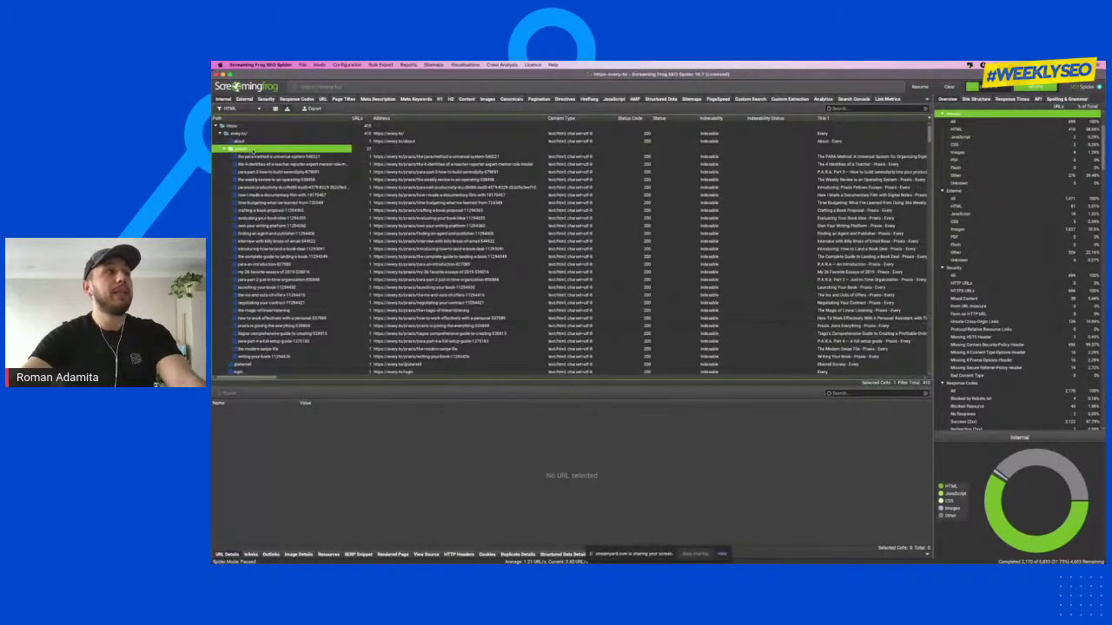
{"action": "scroll", "coordinate": [297, 172], "scroll_direction": "down", "scroll_amount": 3}
{"action": "scroll", "coordinate": [297, 172], "scroll_direction": "up", "scroll_amount": 3}
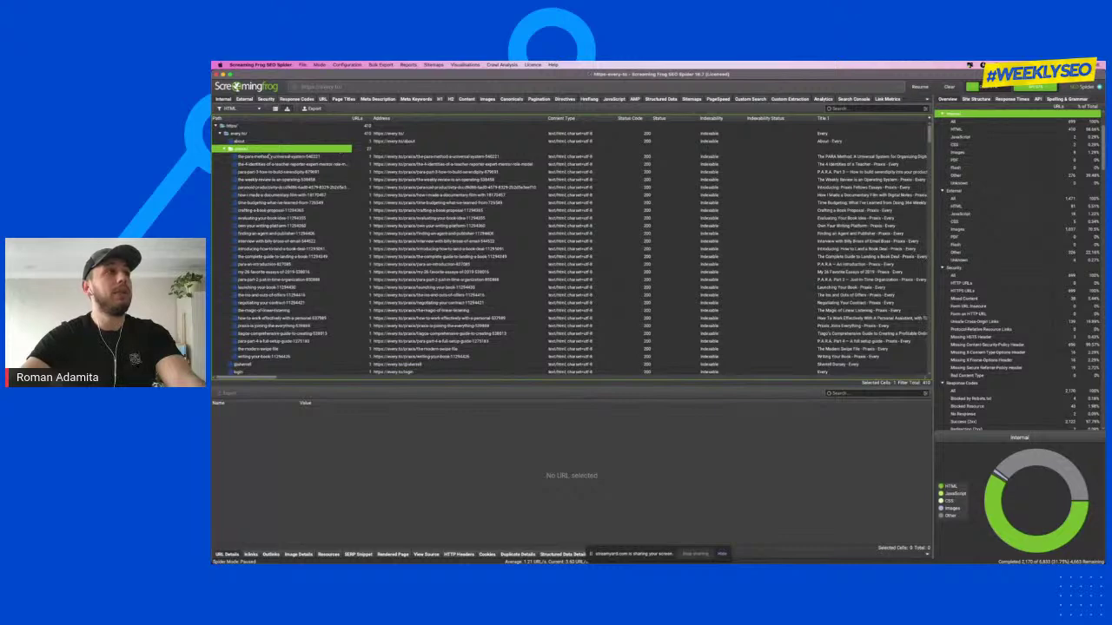
{"action": "scroll", "coordinate": [297, 193], "scroll_direction": "down", "scroll_amount": 3}
{"action": "scroll", "coordinate": [297, 193], "scroll_direction": "up", "scroll_amount": 3}
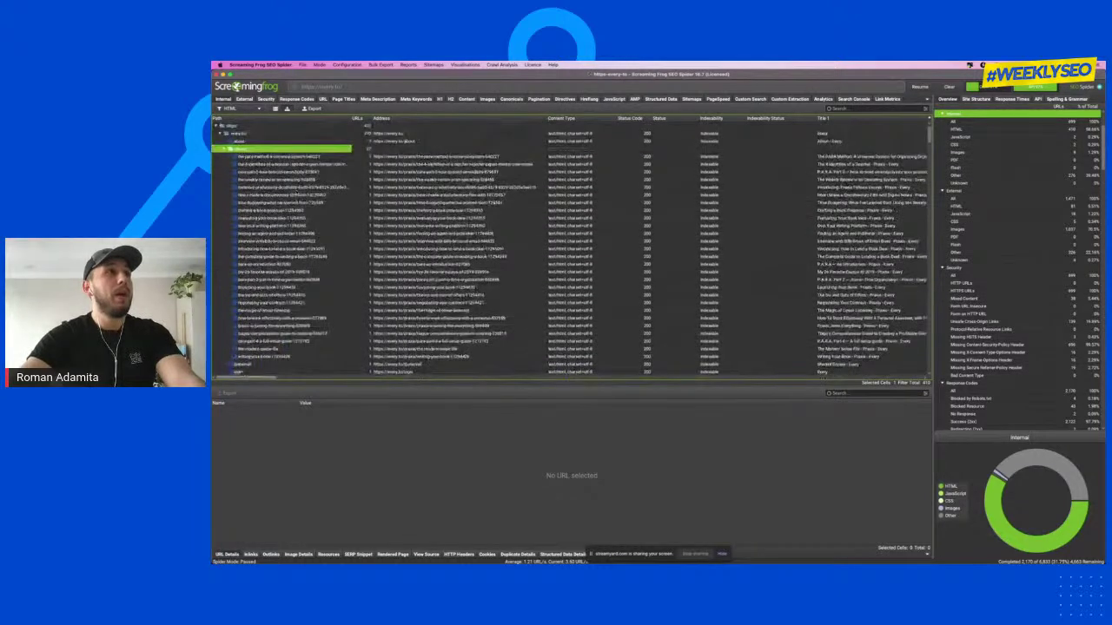
{"action": "scroll", "coordinate": [297, 192], "scroll_direction": "down", "scroll_amount": 5}
{"action": "scroll", "coordinate": [298, 193], "scroll_direction": "up", "scroll_amount": 5}
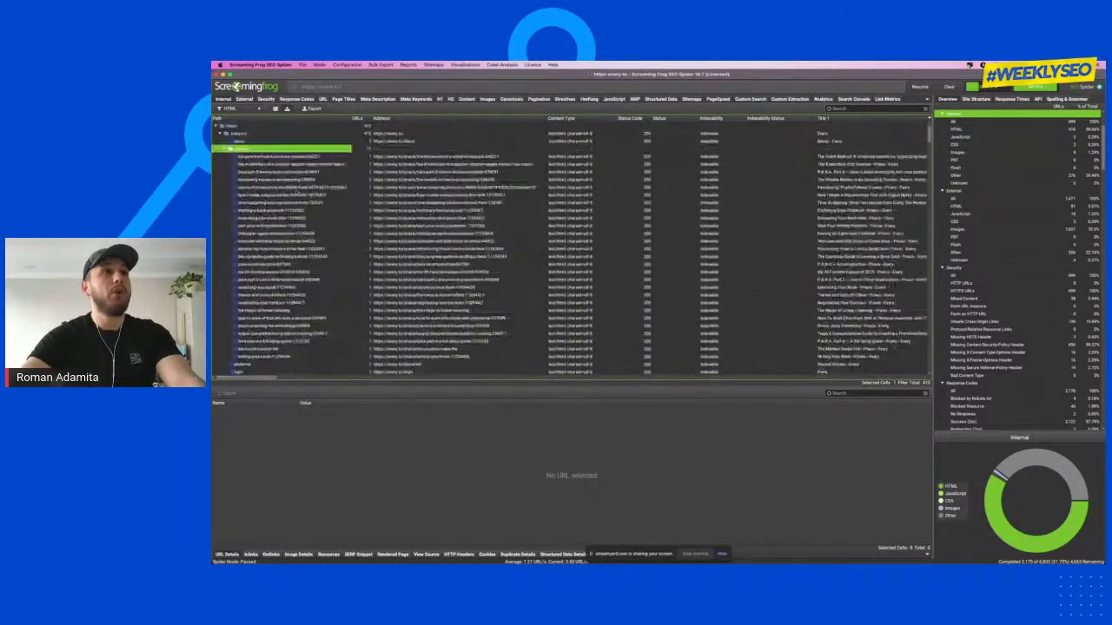
{"action": "scroll", "coordinate": [297, 193], "scroll_direction": "down", "scroll_amount": 10}
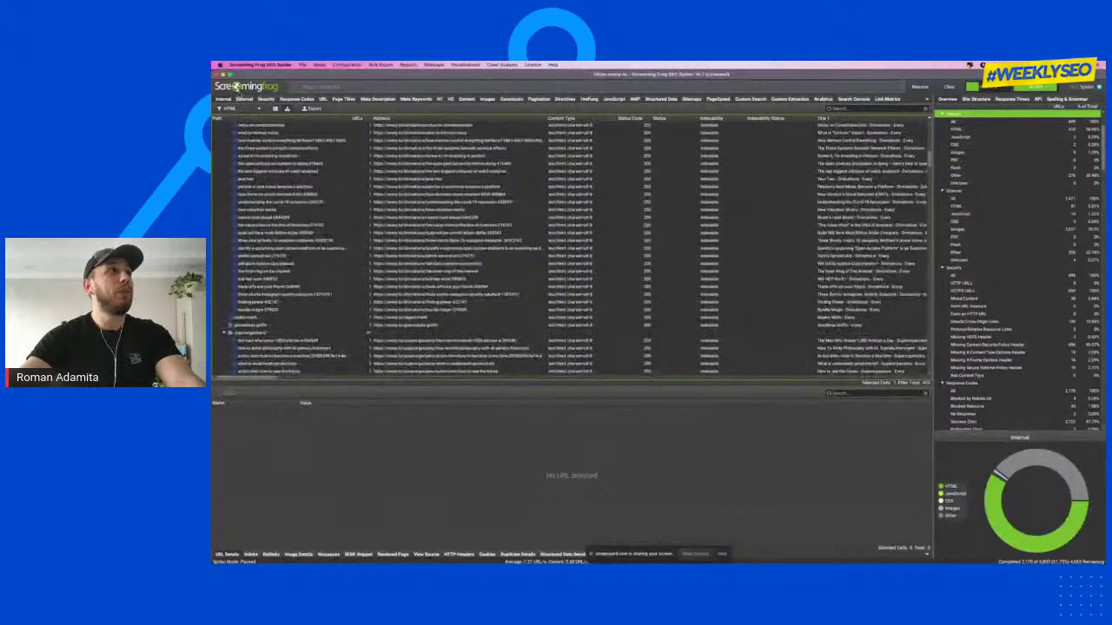
{"action": "scroll", "coordinate": [564, 174], "scroll_direction": "up", "scroll_amount": 10}
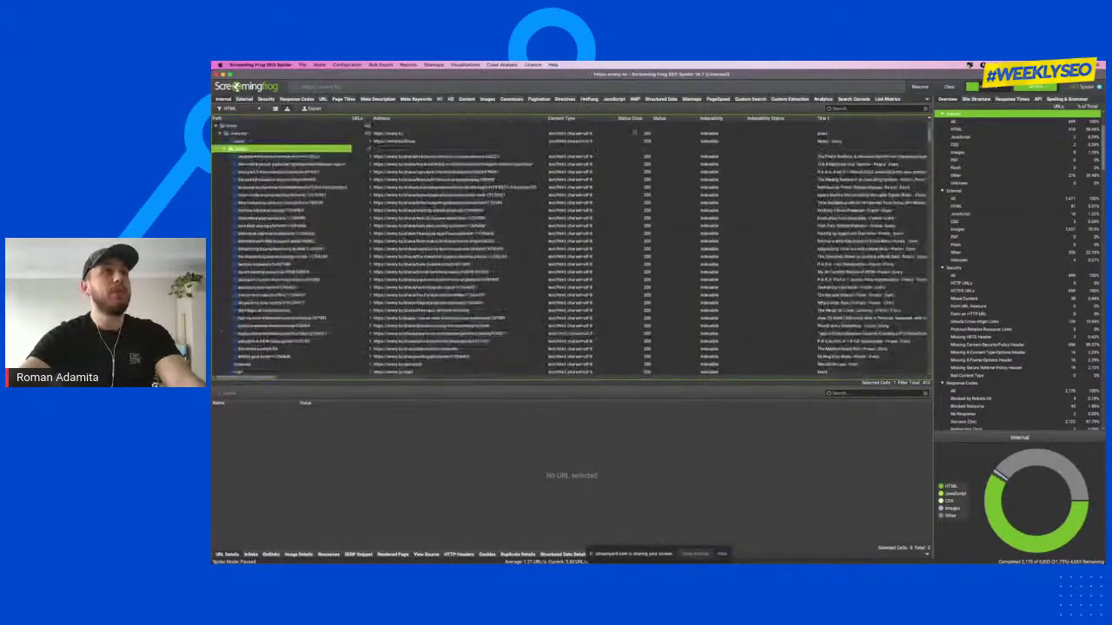
{"action": "left_click", "coordinate": [632, 118]}
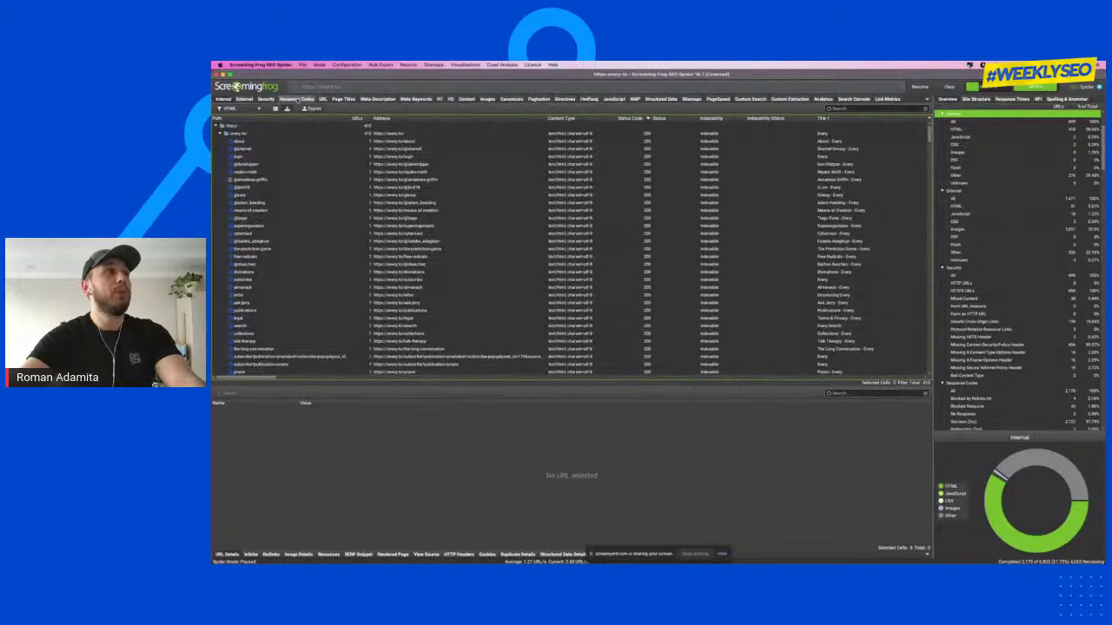
Step: Show the crawl's response codes as a directory tree filtered to Client Error (4xx)
{"action": "left_click", "coordinate": [296, 101]}
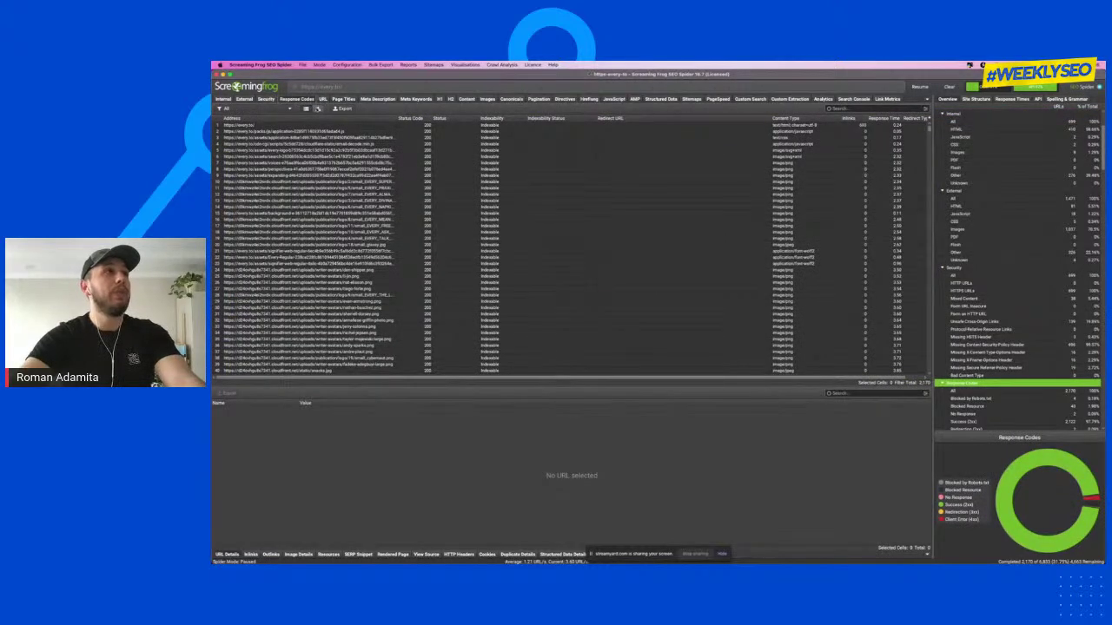
{"action": "left_click", "coordinate": [317, 108]}
{"action": "scroll", "coordinate": [573, 245], "scroll_direction": "up", "scroll_amount": 1}
{"action": "left_click", "coordinate": [260, 108]}
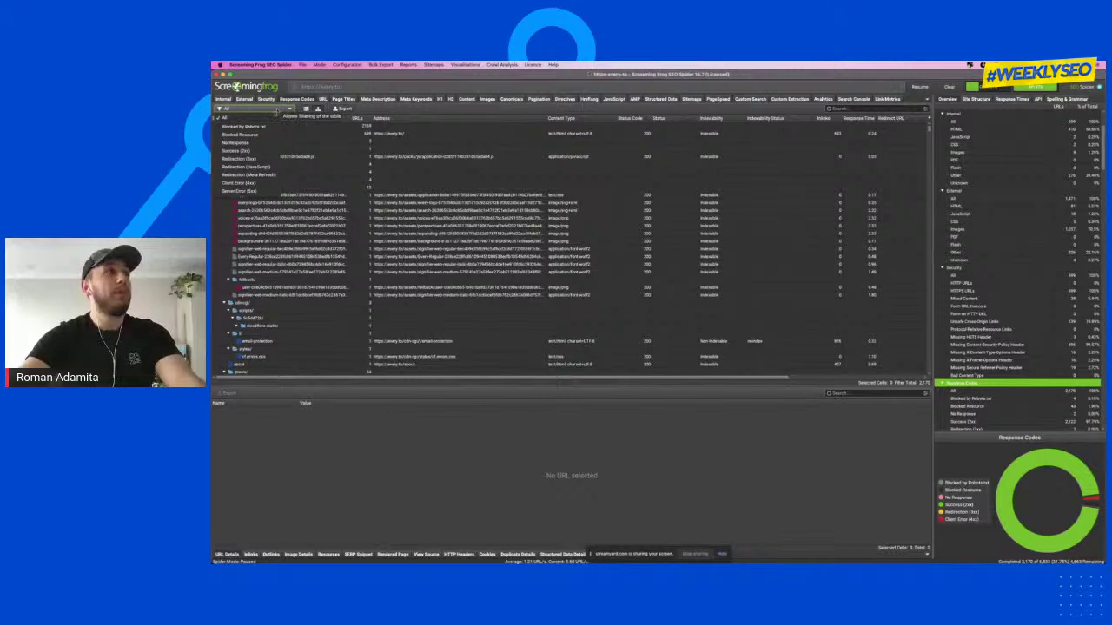
{"action": "left_click", "coordinate": [252, 183]}
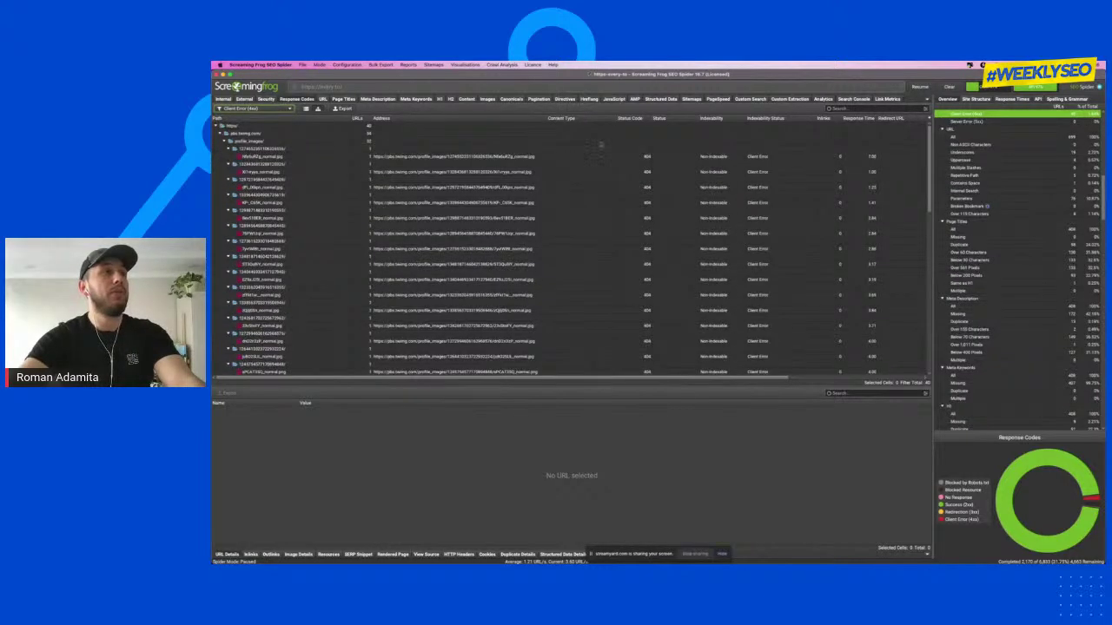
Step: Review the client error URLs and show the inlinks of the first 404 profile image
{"action": "scroll", "coordinate": [413, 198], "scroll_direction": "down", "scroll_amount": 2}
{"action": "scroll", "coordinate": [413, 196], "scroll_direction": "up", "scroll_amount": 2}
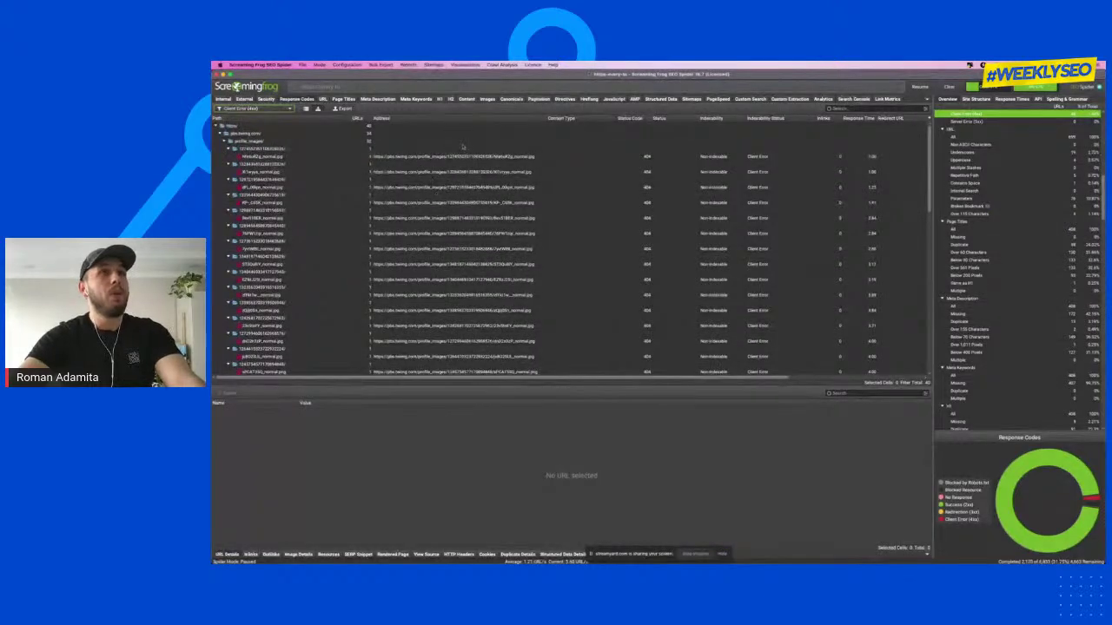
{"action": "scroll", "coordinate": [456, 297], "scroll_direction": "down", "scroll_amount": 10}
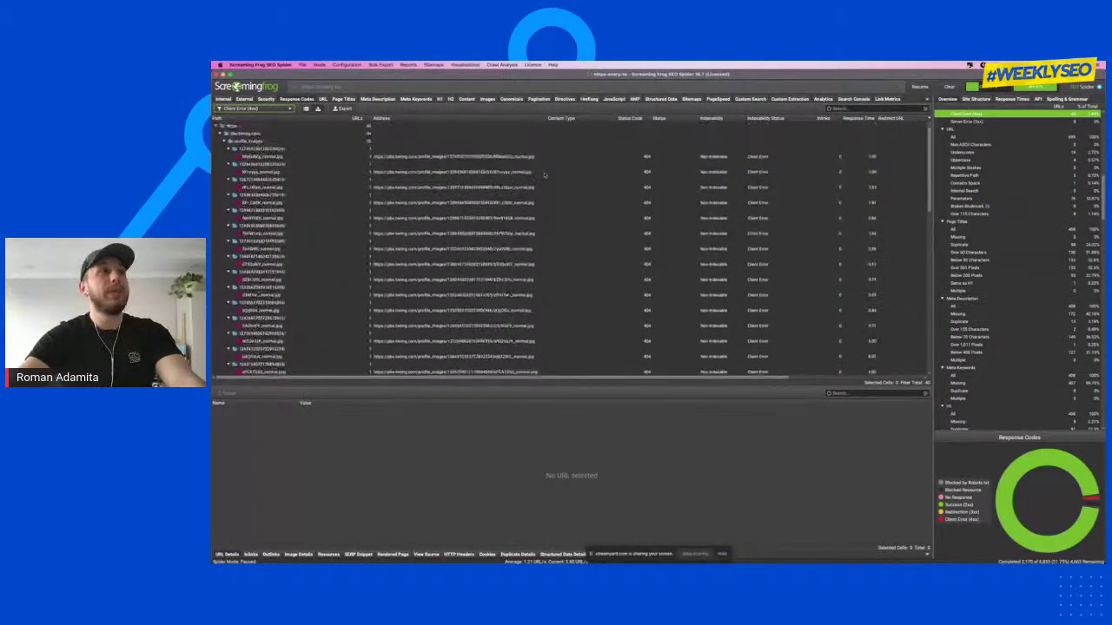
{"action": "scroll", "coordinate": [456, 297], "scroll_direction": "down", "scroll_amount": 5}
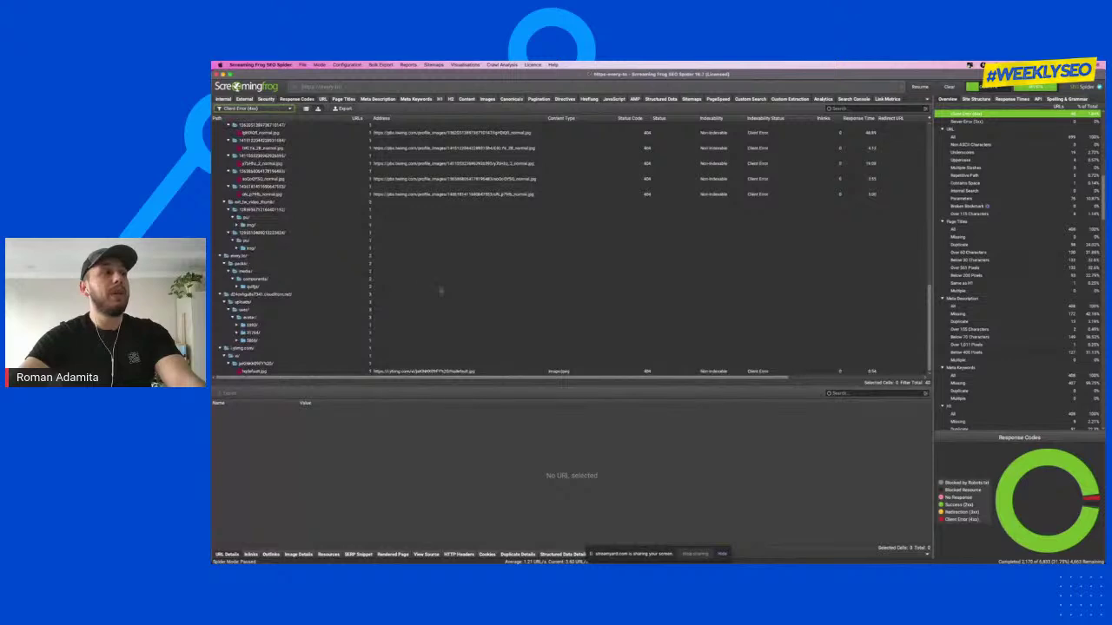
{"action": "scroll", "coordinate": [340, 175], "scroll_direction": "up", "scroll_amount": 15}
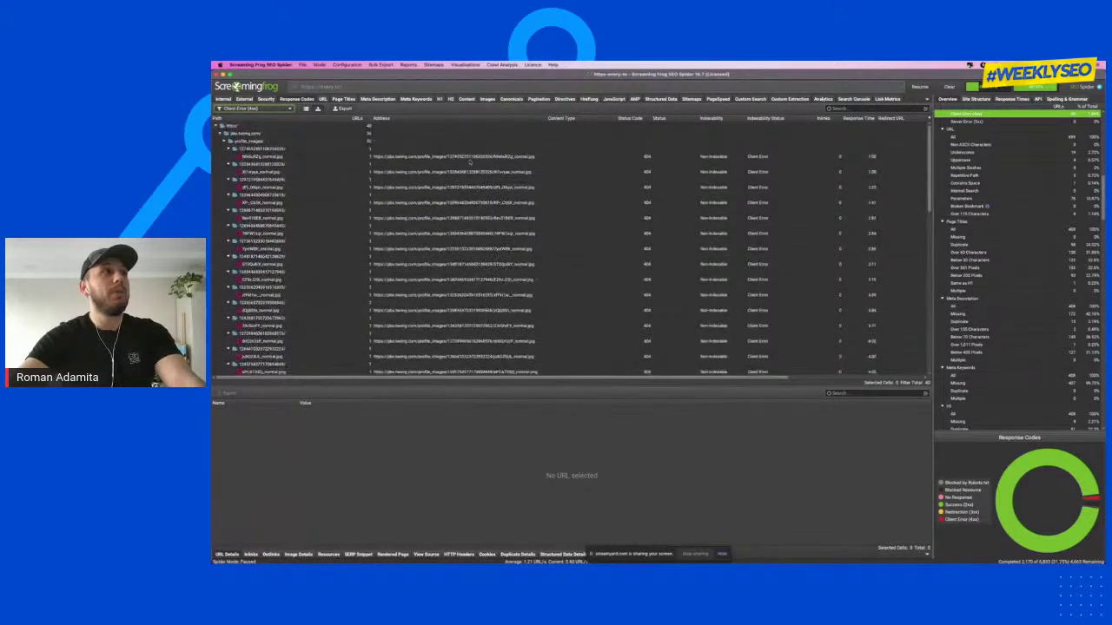
{"action": "left_click", "coordinate": [400, 156]}
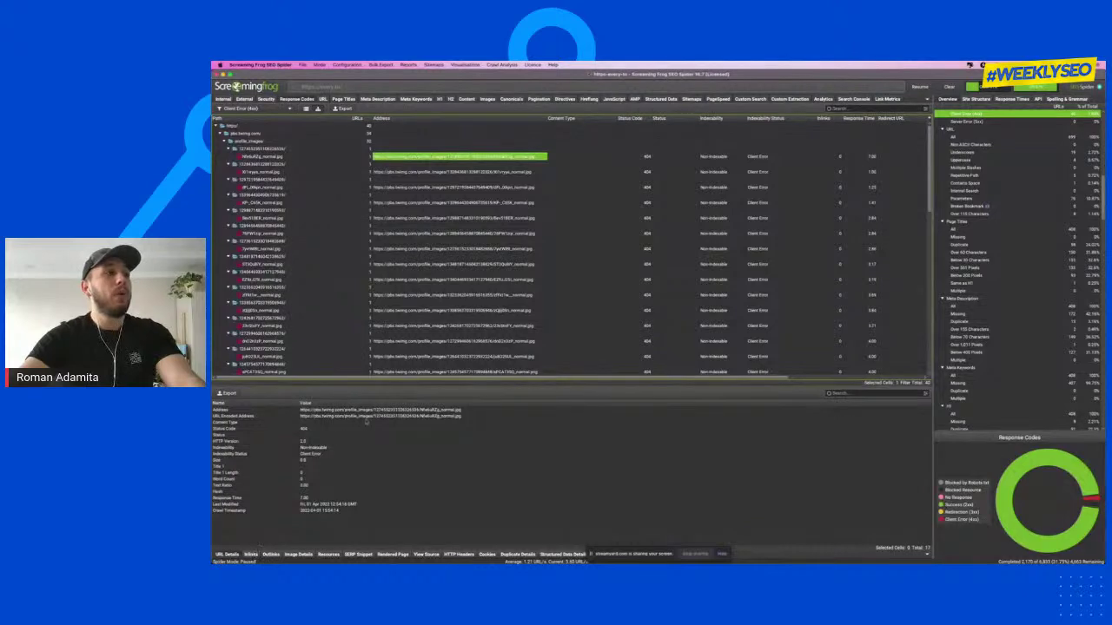
{"action": "left_click", "coordinate": [251, 554]}
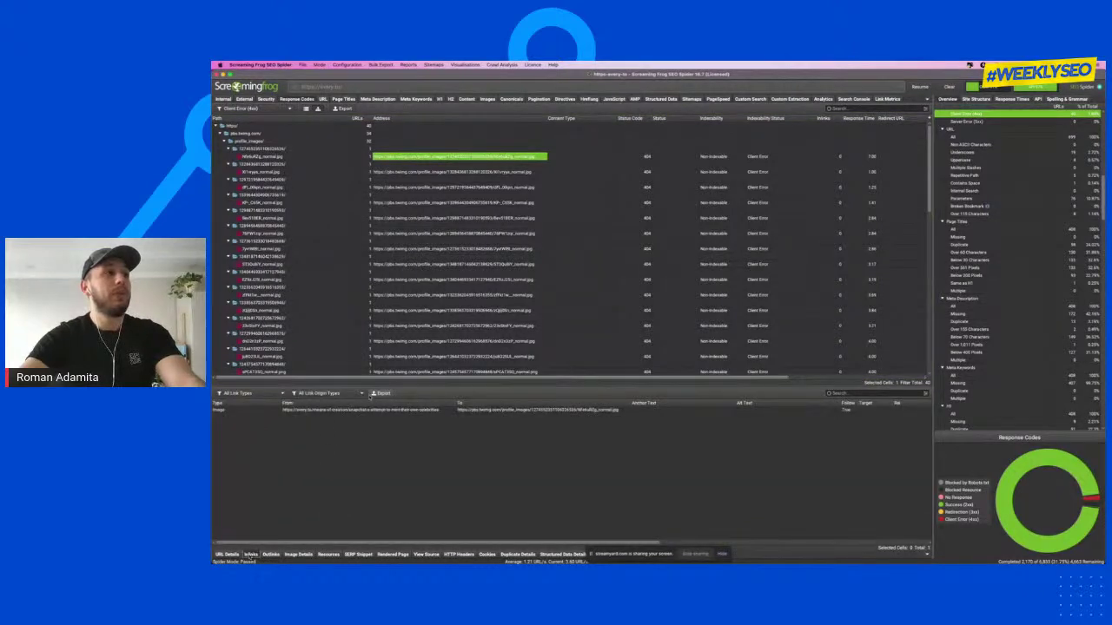
Step: Copy the address of the every.to page that links to the first 404 image and open it in a new Chrome tab
{"action": "left_click", "coordinate": [330, 416]}
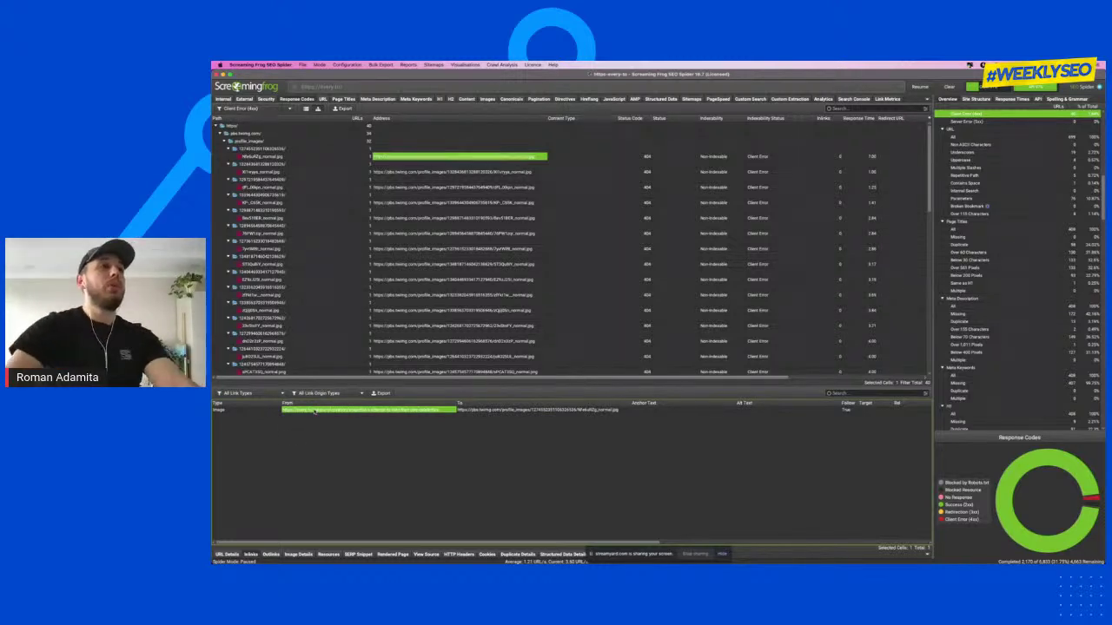
{"action": "key", "text": "ctrl+Right"}
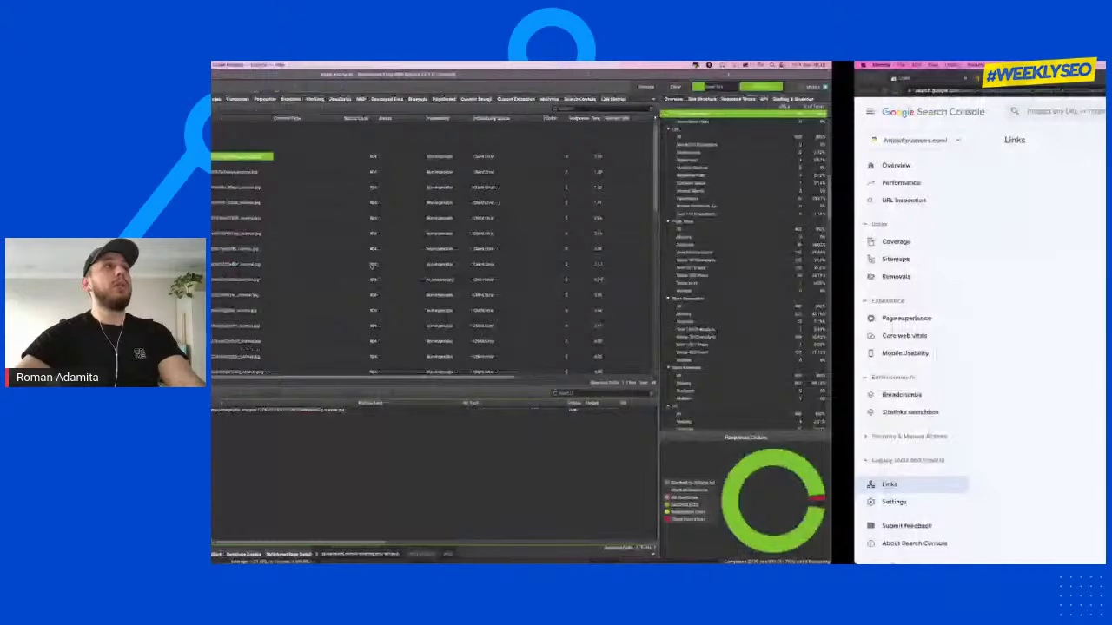
{"action": "key", "text": "super+t"}
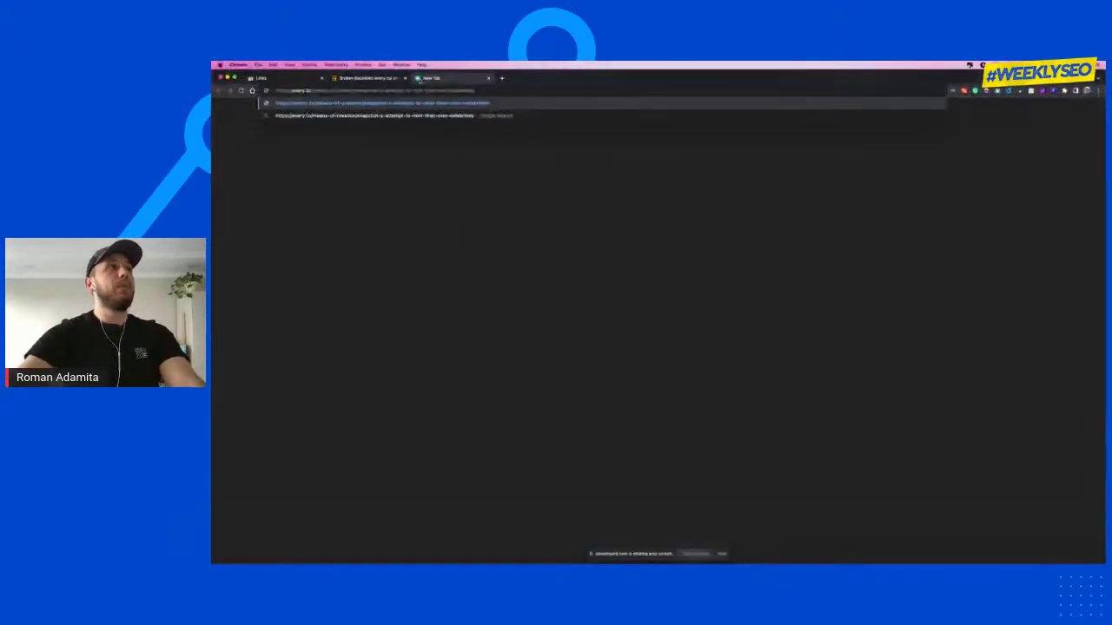
Step: Copy the broken image's URL from the inlinks in Screaming Frog and find it in the linking page's source code in Chrome
{"action": "key", "text": "ctrl+Left"}
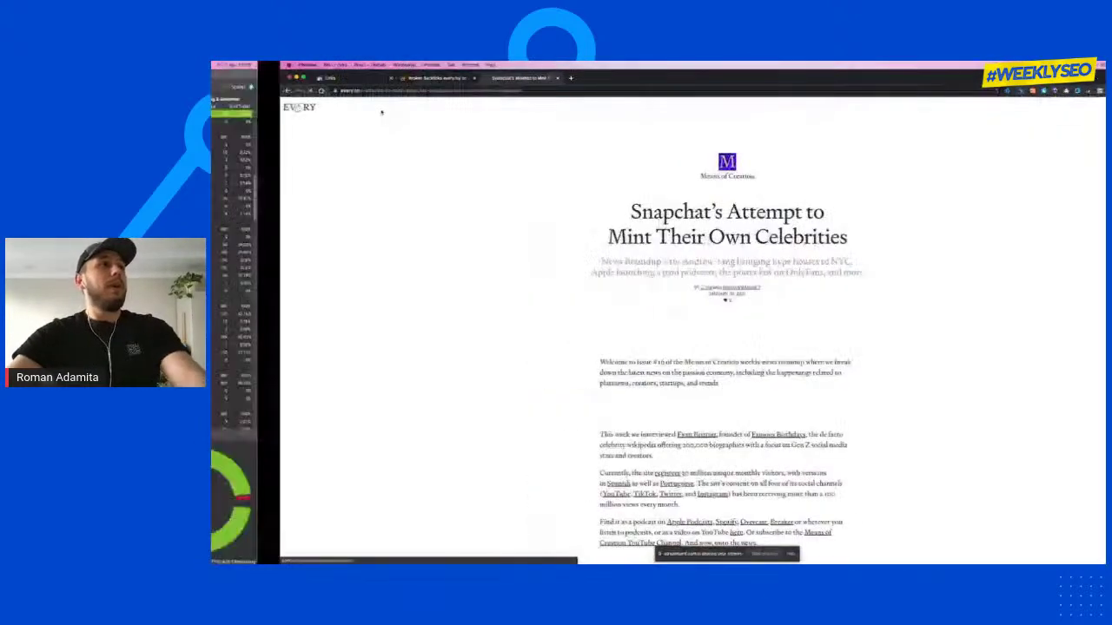
{"action": "scroll", "coordinate": [486, 413], "scroll_direction": "left", "scroll_amount": 4}
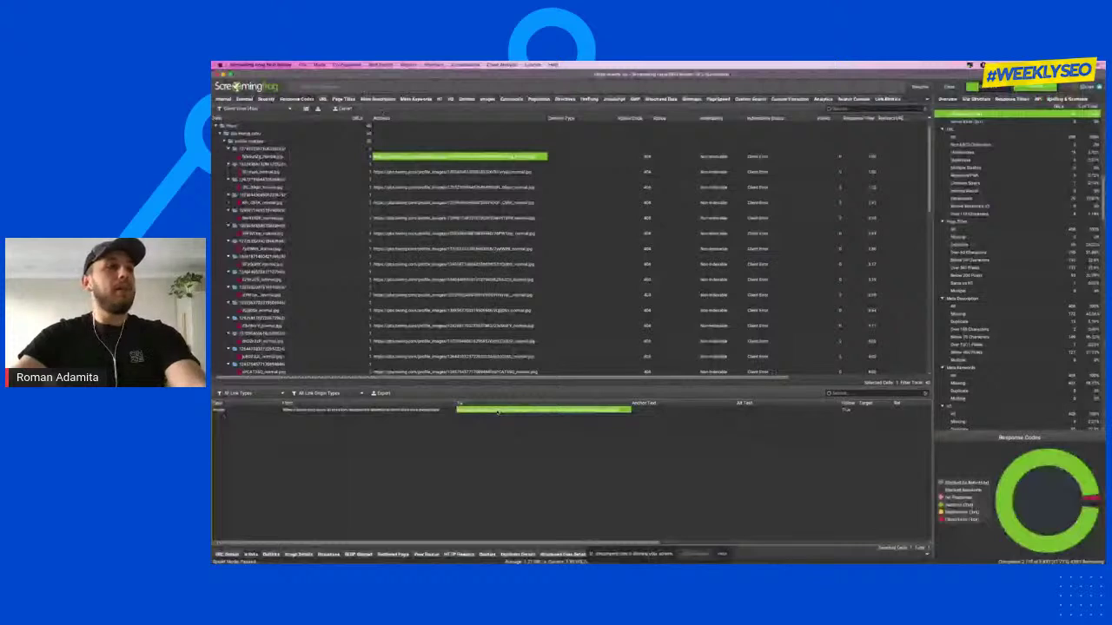
{"action": "key", "text": "ctrl+Right"}
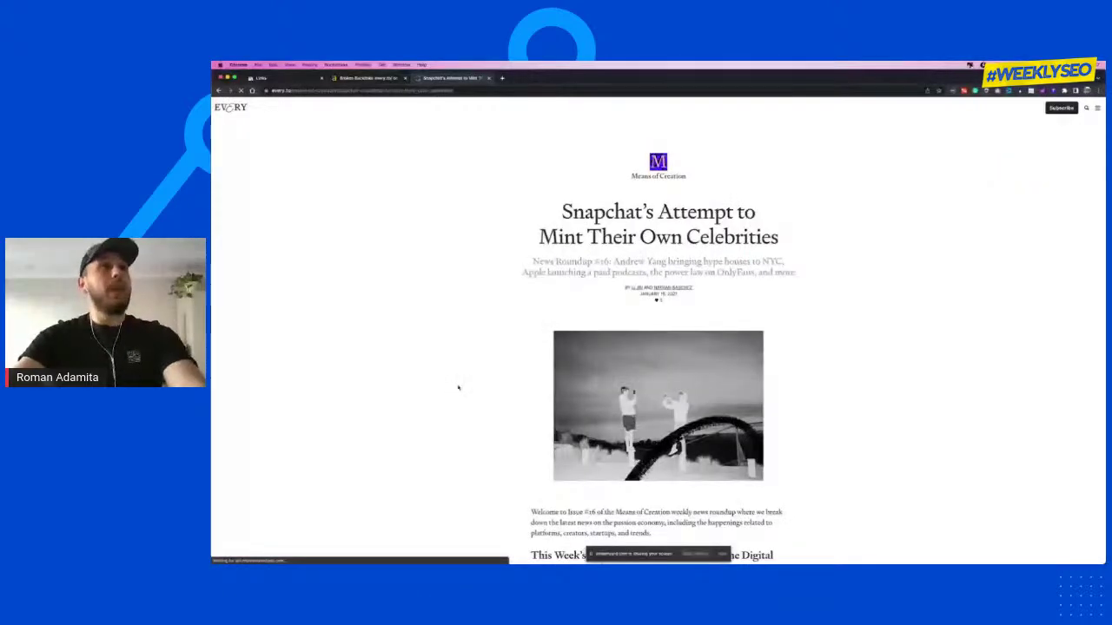
{"action": "key", "text": "super+alt+u"}
{"action": "key", "text": "super+v"}
{"action": "left_click_drag", "start_coordinate": [556, 331], "coordinate": [764, 332]}
{"action": "left_click", "coordinate": [650, 348]}
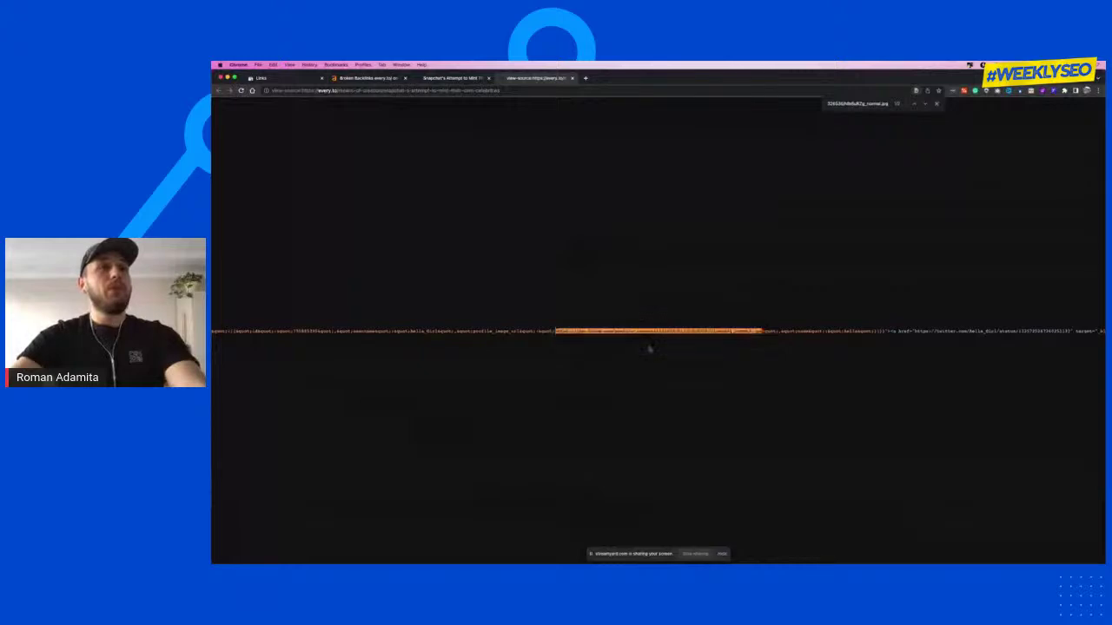
Step: Return to Screaming Frog, show the inlinks of the second 404 profile image and review the rest of the client error list
{"action": "key", "text": "ctrl+Left"}
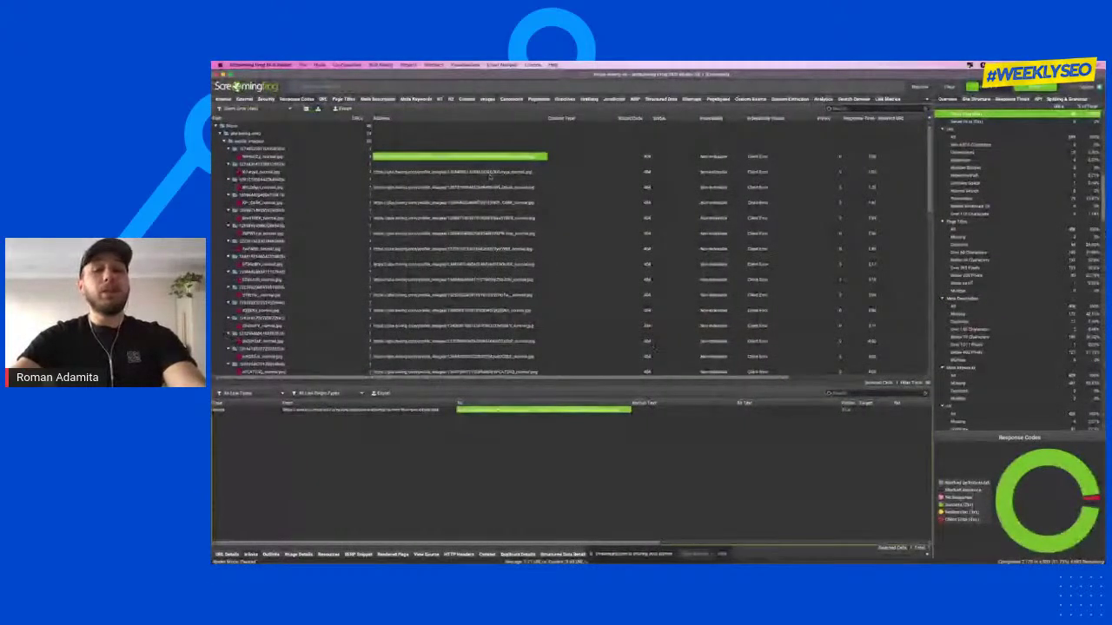
{"action": "key", "text": "Down"}
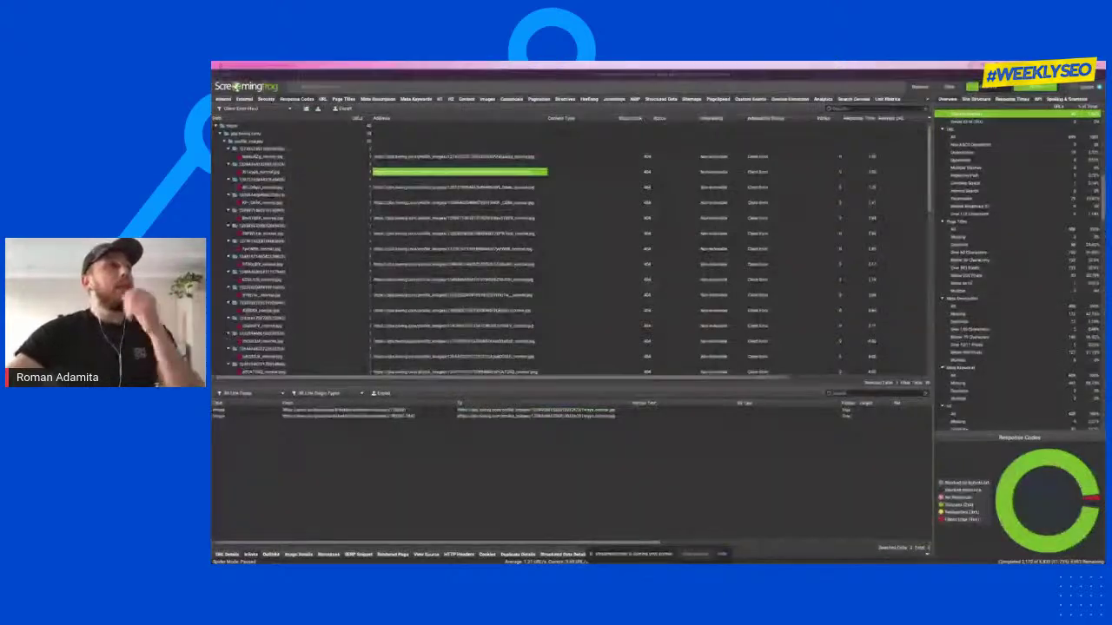
{"action": "left_click", "coordinate": [400, 184]}
{"action": "key", "text": "Up"}
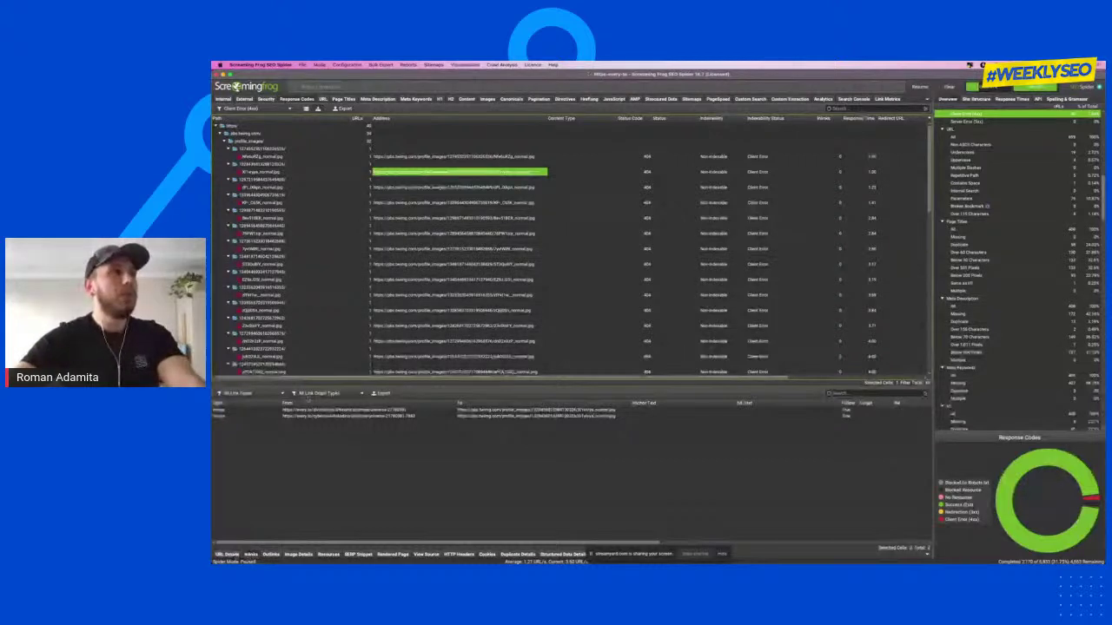
{"action": "scroll", "coordinate": [556, 261], "scroll_direction": "down", "scroll_amount": 5}
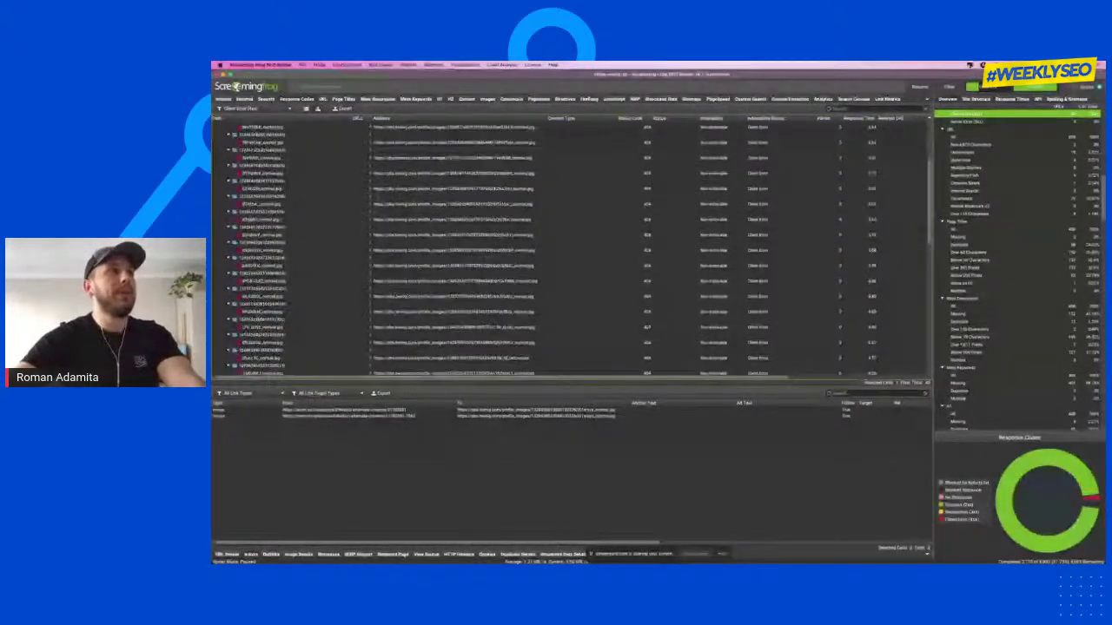
{"action": "scroll", "coordinate": [396, 296], "scroll_direction": "down", "scroll_amount": 5}
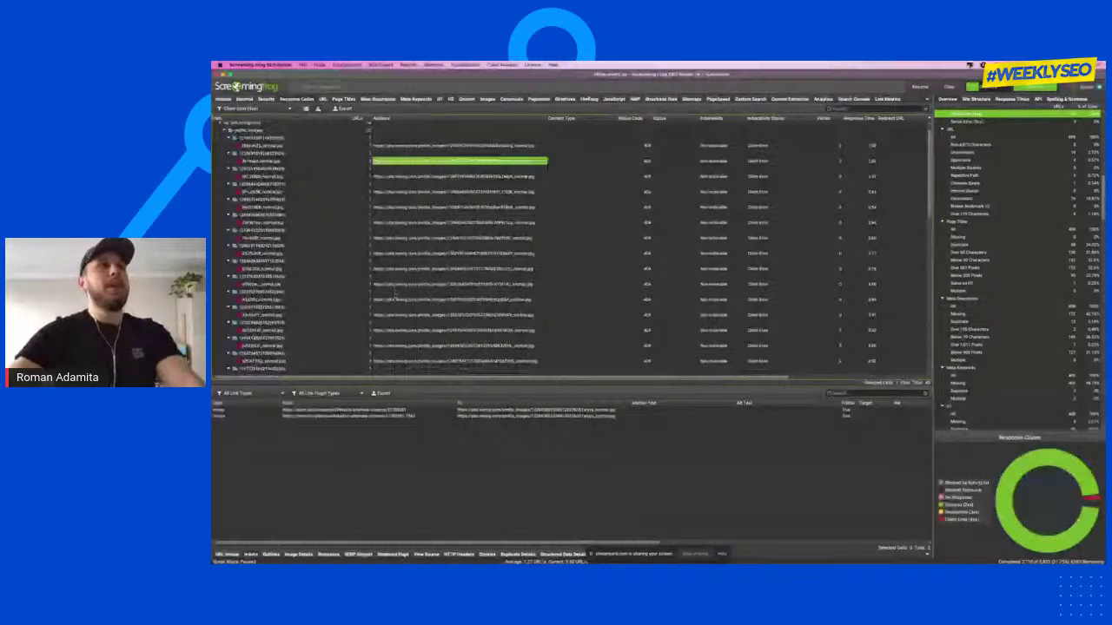
{"action": "scroll", "coordinate": [396, 296], "scroll_direction": "down", "scroll_amount": 3}
{"action": "scroll", "coordinate": [395, 296], "scroll_direction": "down", "scroll_amount": 3}
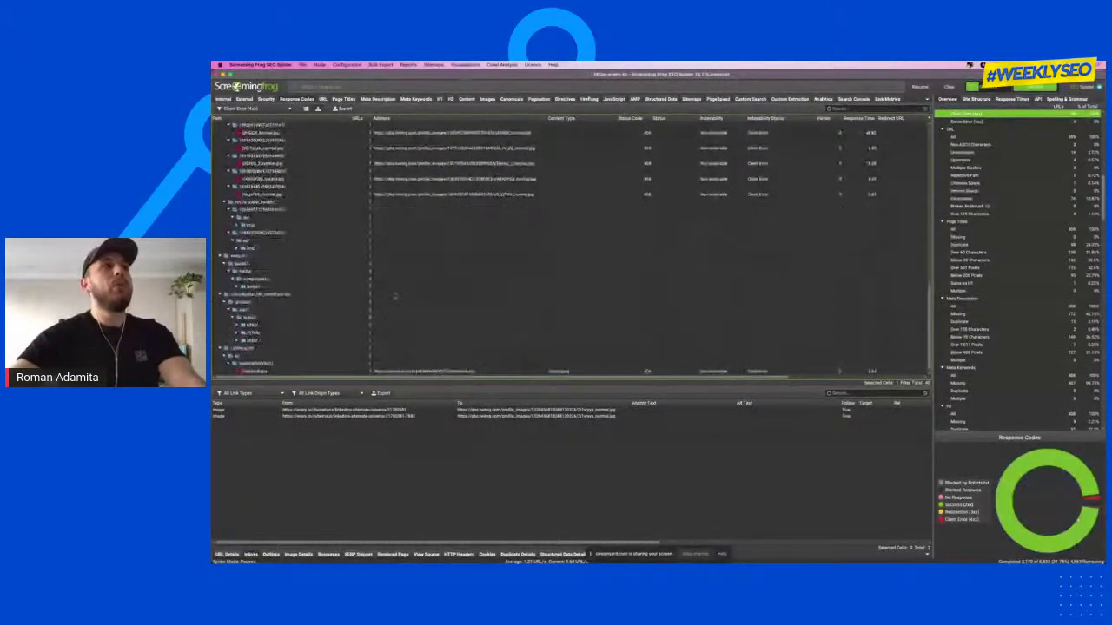
{"action": "scroll", "coordinate": [395, 296], "scroll_direction": "down", "scroll_amount": 5}
{"action": "scroll", "coordinate": [395, 296], "scroll_direction": "up", "scroll_amount": 10}
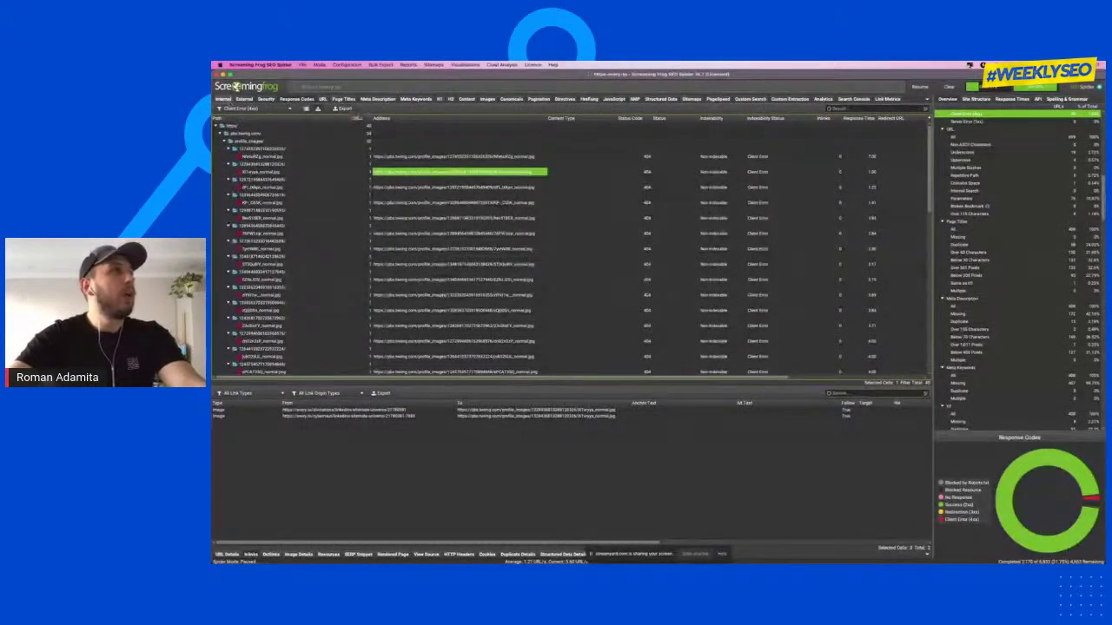
Step: Show the internal HTML pages and review the rendering settings in the spider configuration
{"action": "left_click", "coordinate": [224, 98]}
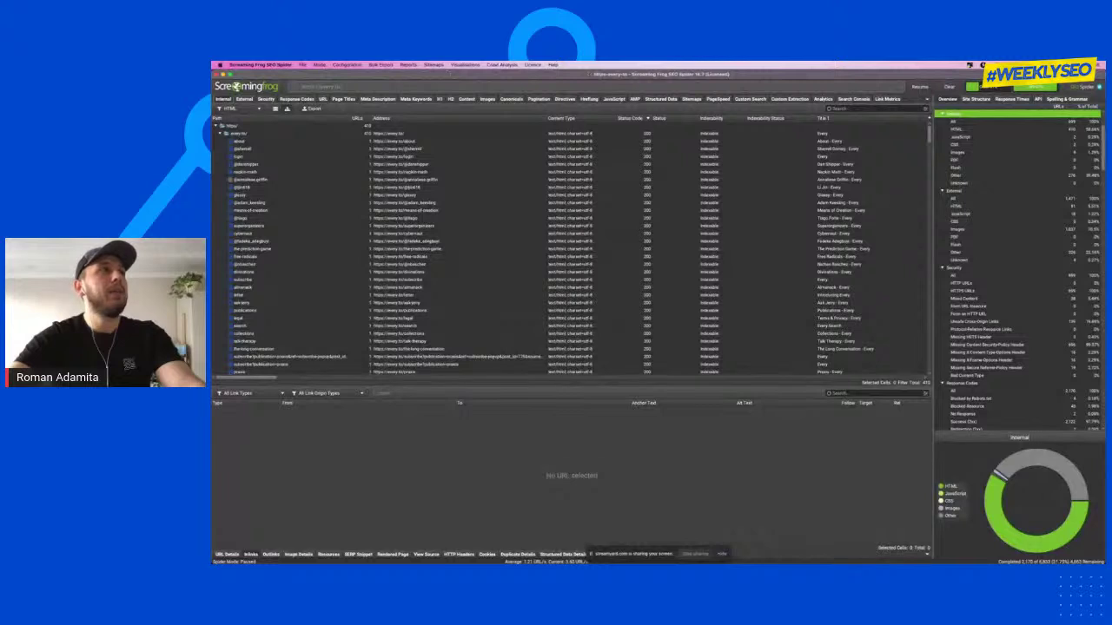
{"action": "left_click", "coordinate": [347, 65]}
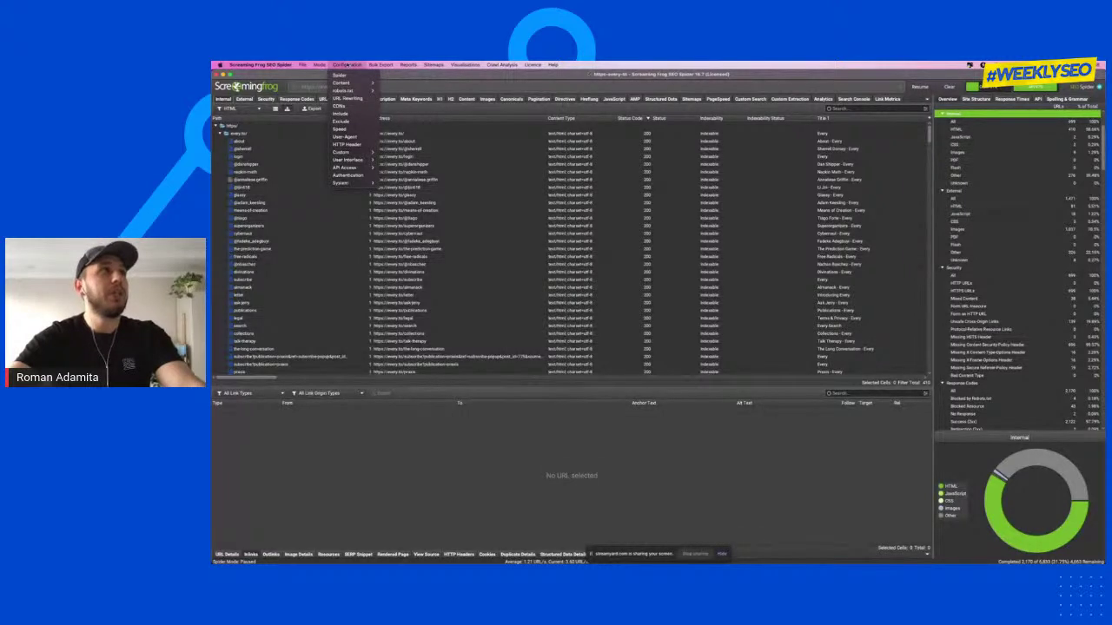
{"action": "left_click", "coordinate": [711, 108]}
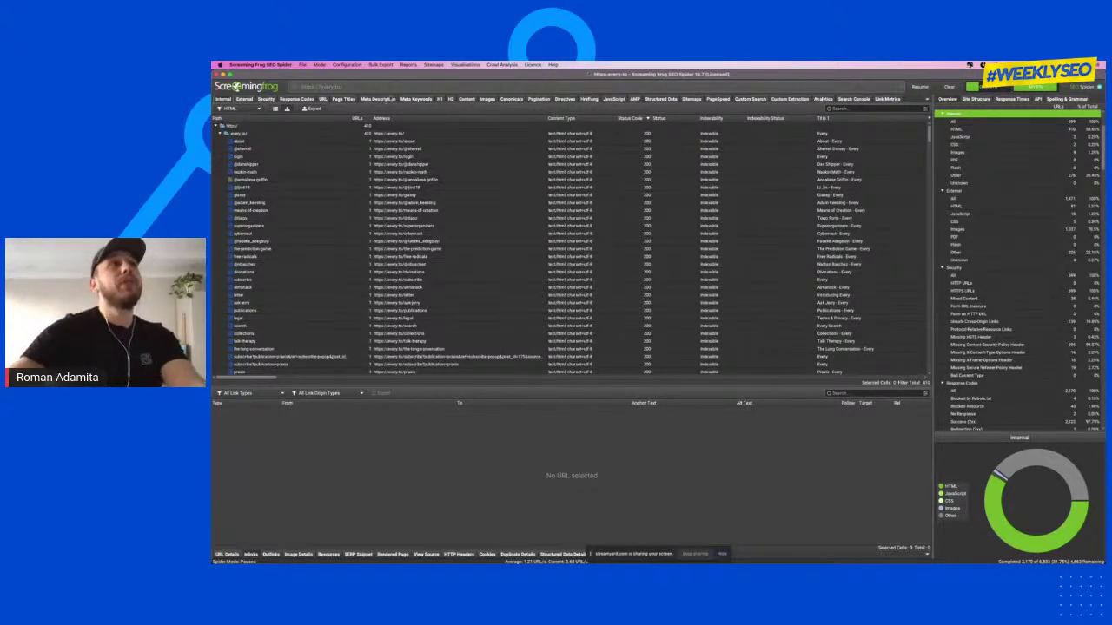
{"action": "left_click", "coordinate": [355, 65]}
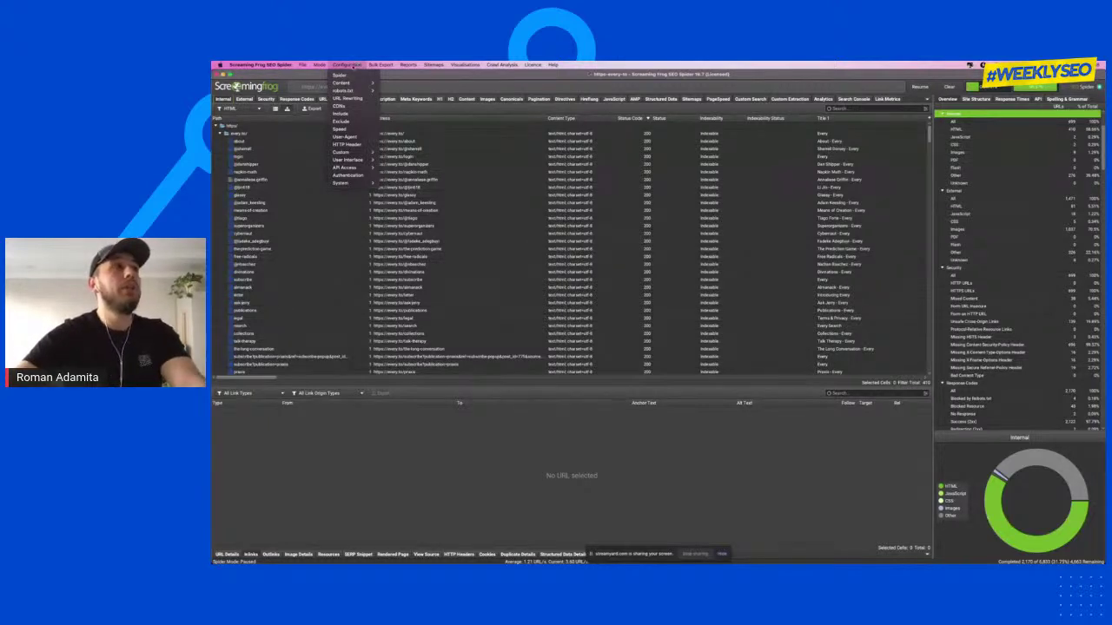
{"action": "left_click", "coordinate": [345, 77]}
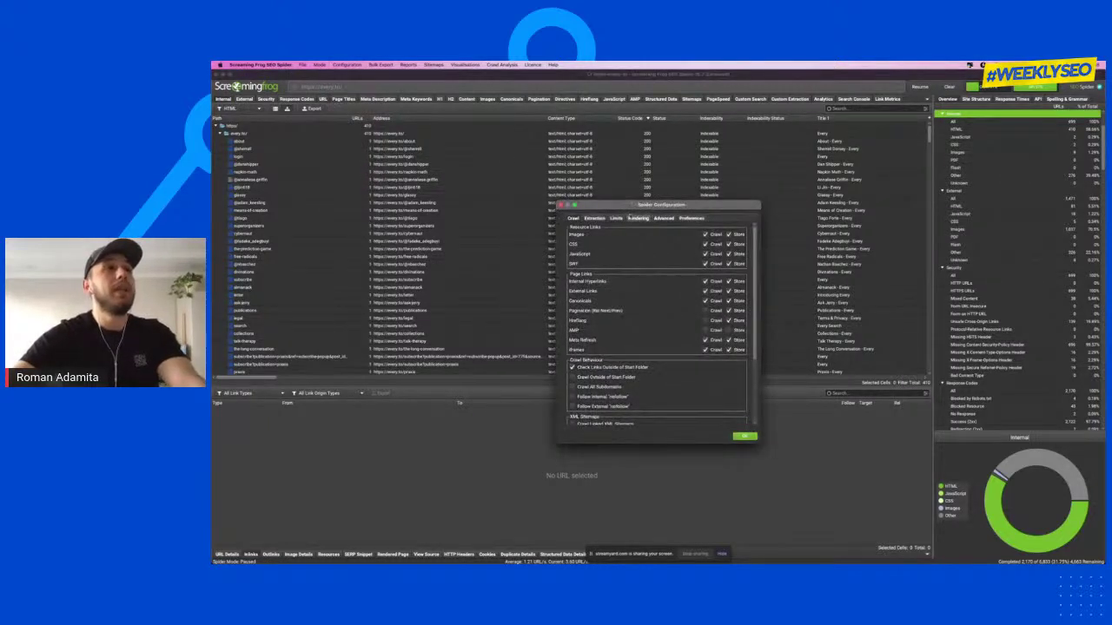
{"action": "left_click", "coordinate": [637, 218]}
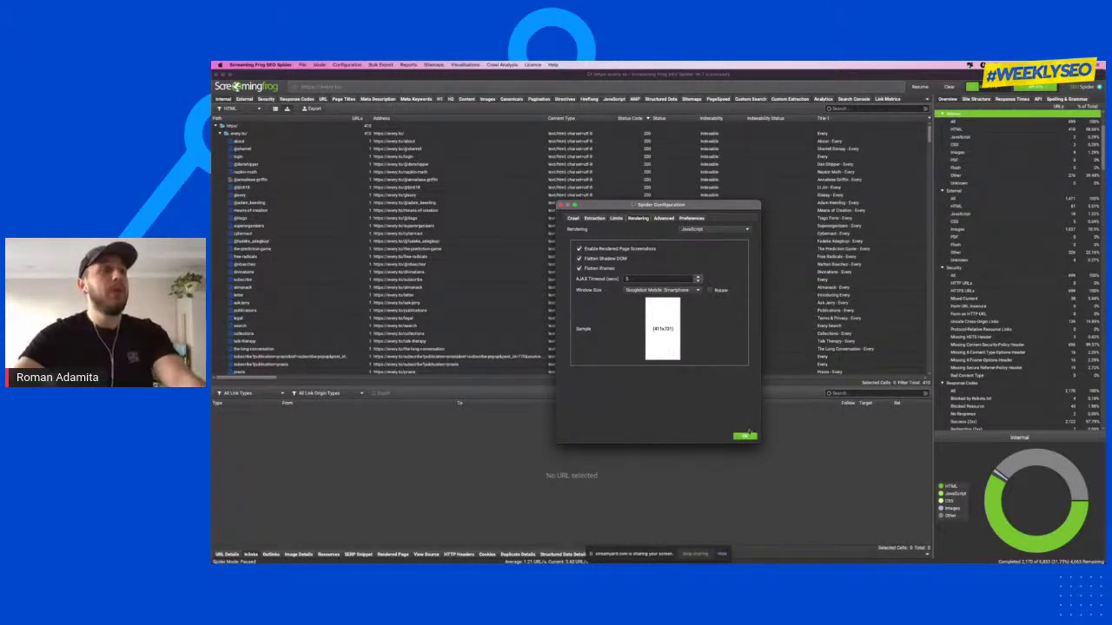
{"action": "left_click", "coordinate": [745, 436]}
Step: Review the account information and metrics settings of the PageSpeed Insights API access
{"action": "left_click", "coordinate": [351, 65]}
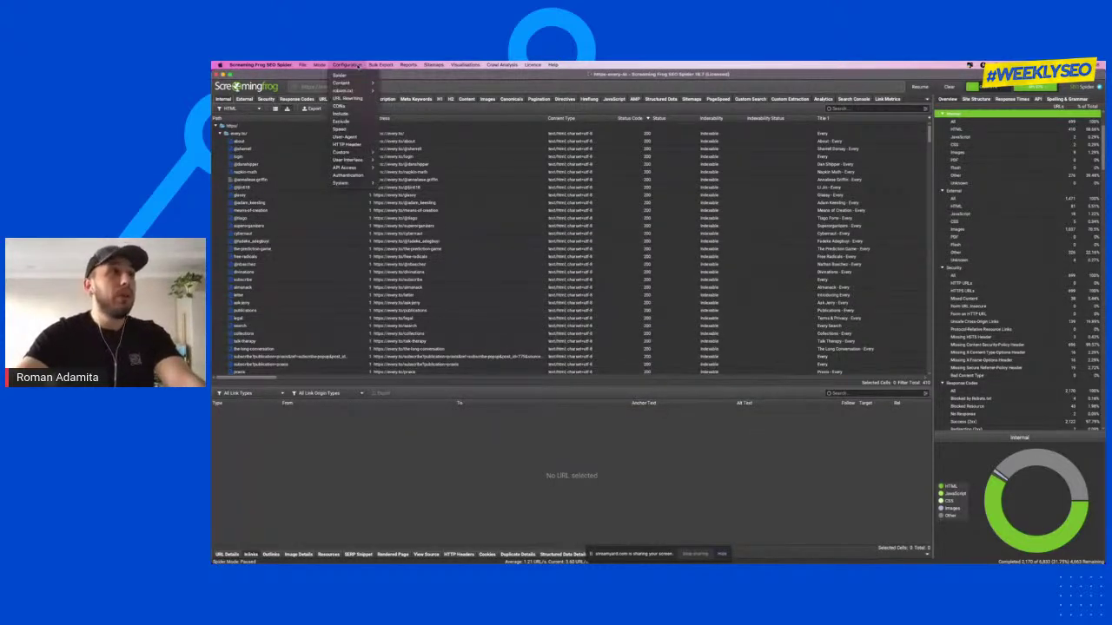
{"action": "mouse_move", "coordinate": [369, 168]}
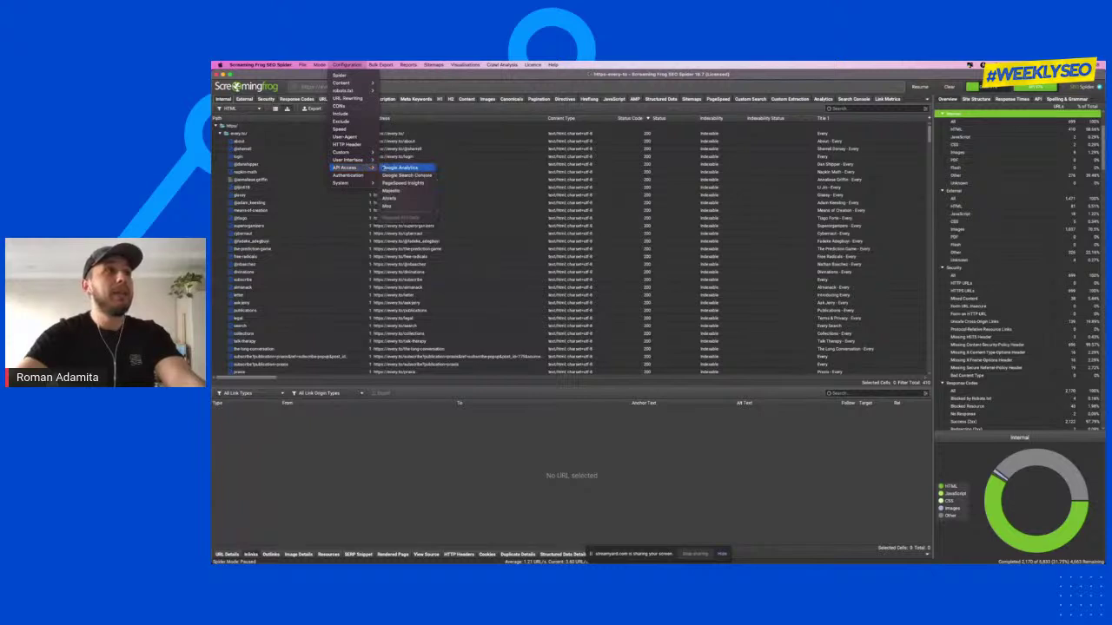
{"action": "left_click", "coordinate": [402, 183]}
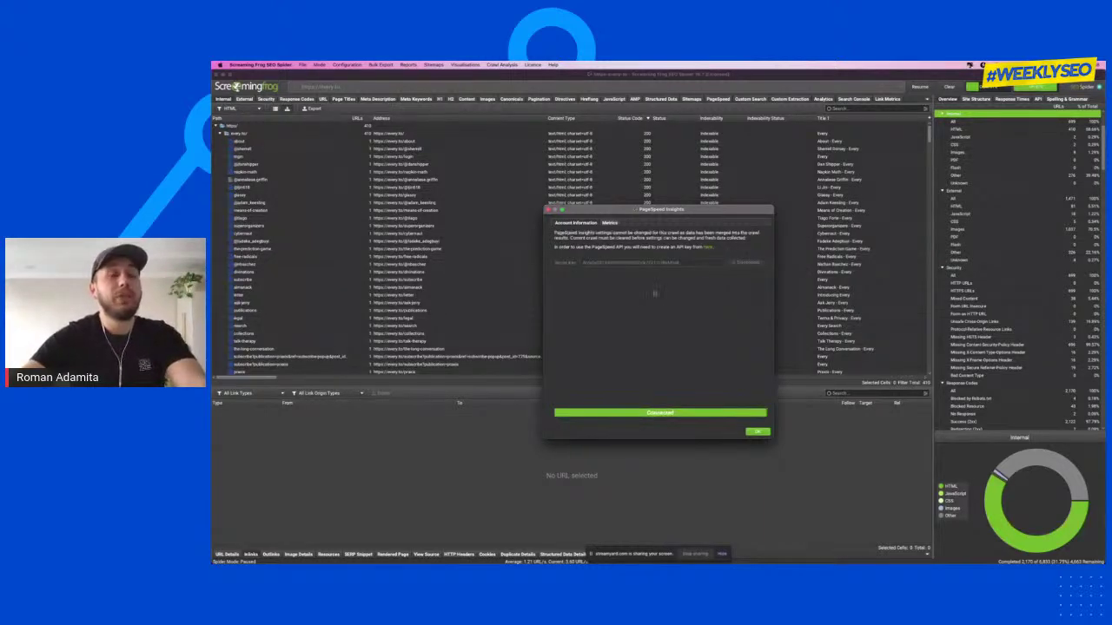
{"action": "left_click", "coordinate": [610, 223]}
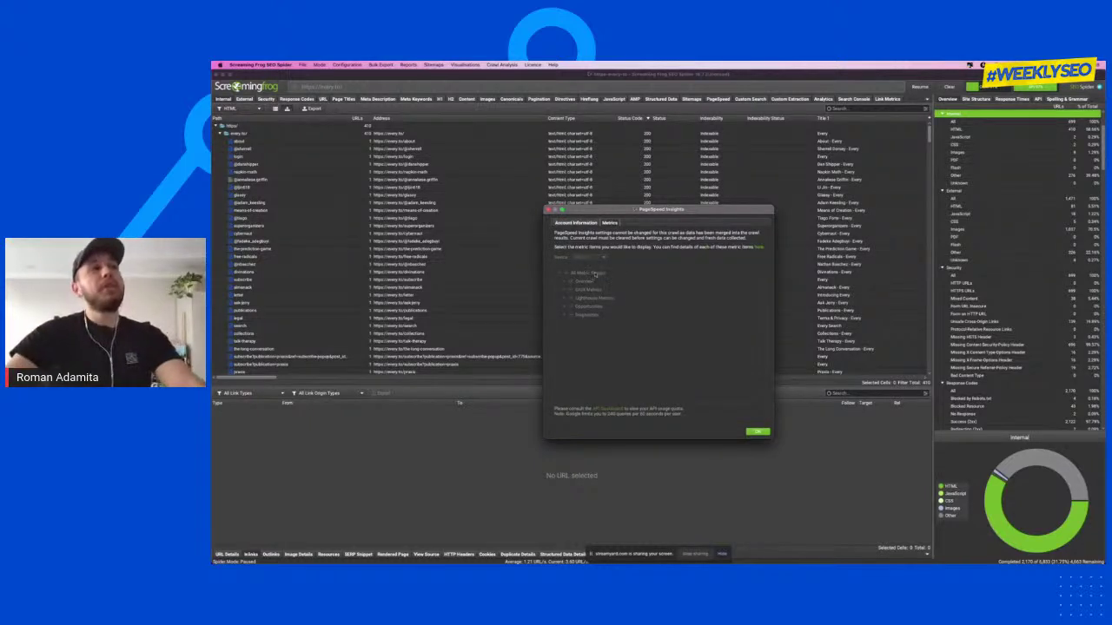
{"action": "left_click", "coordinate": [758, 431]}
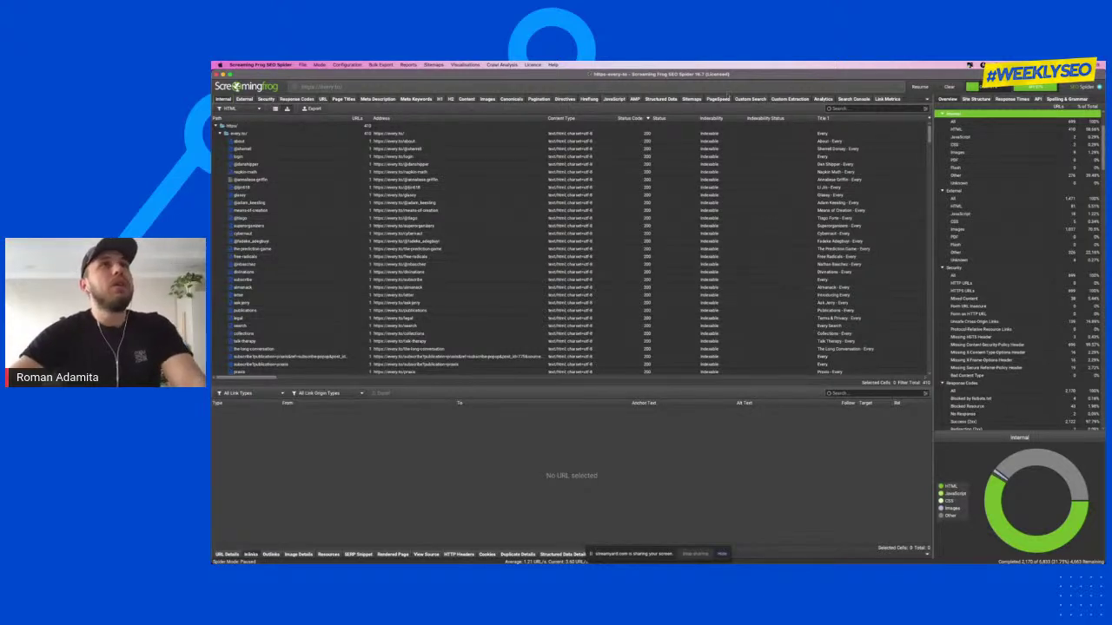
Step: Show the crawl's PageSpeed data and select the homepage's Largest Contentful Paint time
{"action": "left_click", "coordinate": [716, 98]}
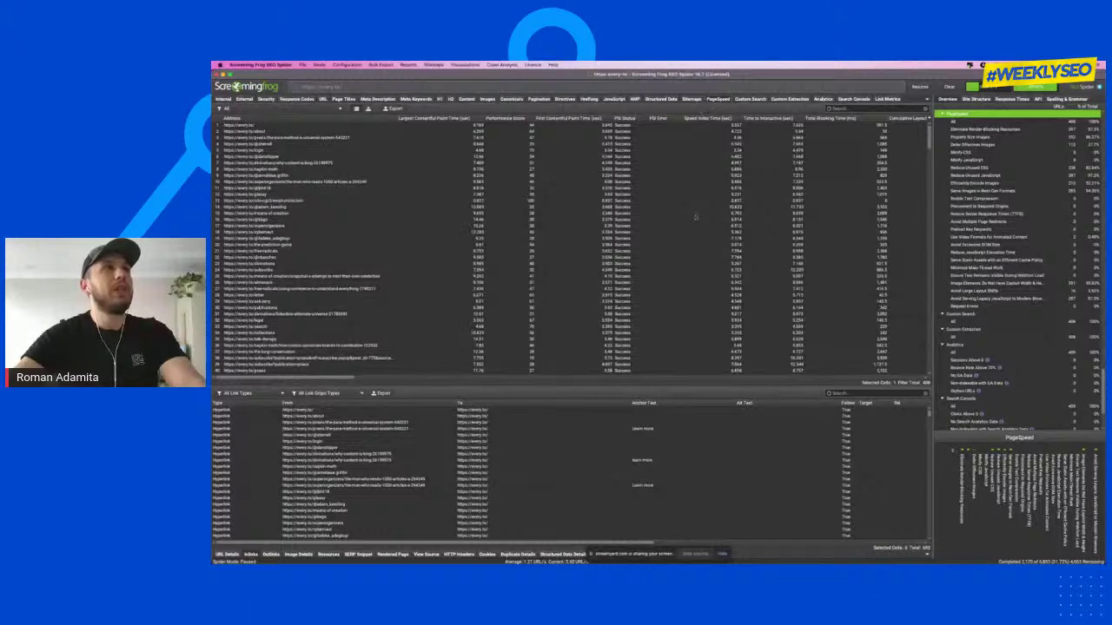
{"action": "scroll", "coordinate": [525, 225], "scroll_direction": "down", "scroll_amount": 5}
{"action": "scroll", "coordinate": [525, 225], "scroll_direction": "up", "scroll_amount": 5}
{"action": "scroll", "coordinate": [525, 225], "scroll_direction": "right", "scroll_amount": 6}
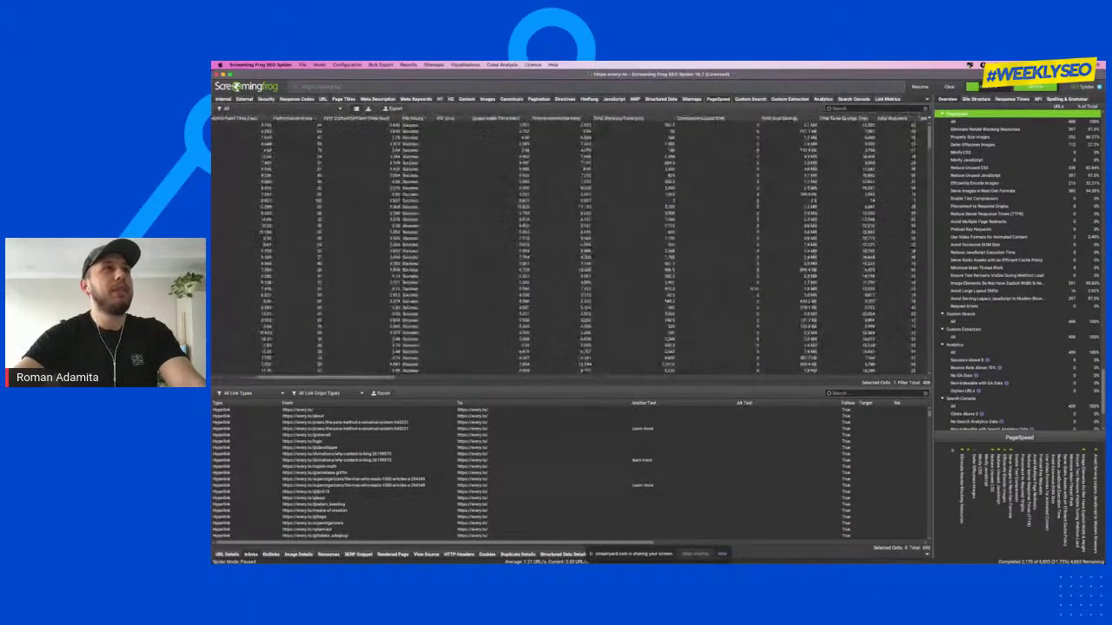
{"action": "scroll", "coordinate": [757, 286], "scroll_direction": "left", "scroll_amount": 6}
{"action": "left_click", "coordinate": [478, 127]}
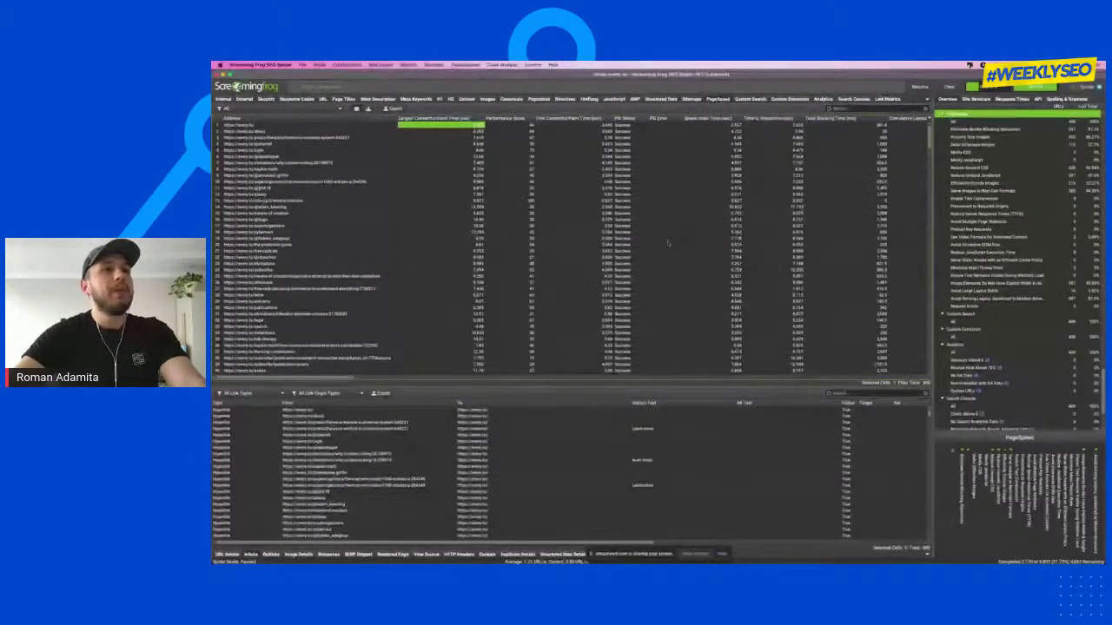
Step: Examine the PageSpeed metric columns, from paint times and layout shift through page and resource sizes to the Core Web Vitals columns
{"action": "scroll", "coordinate": [668, 244], "scroll_direction": "right", "scroll_amount": 3}
{"action": "scroll", "coordinate": [667, 244], "scroll_direction": "right", "scroll_amount": 3}
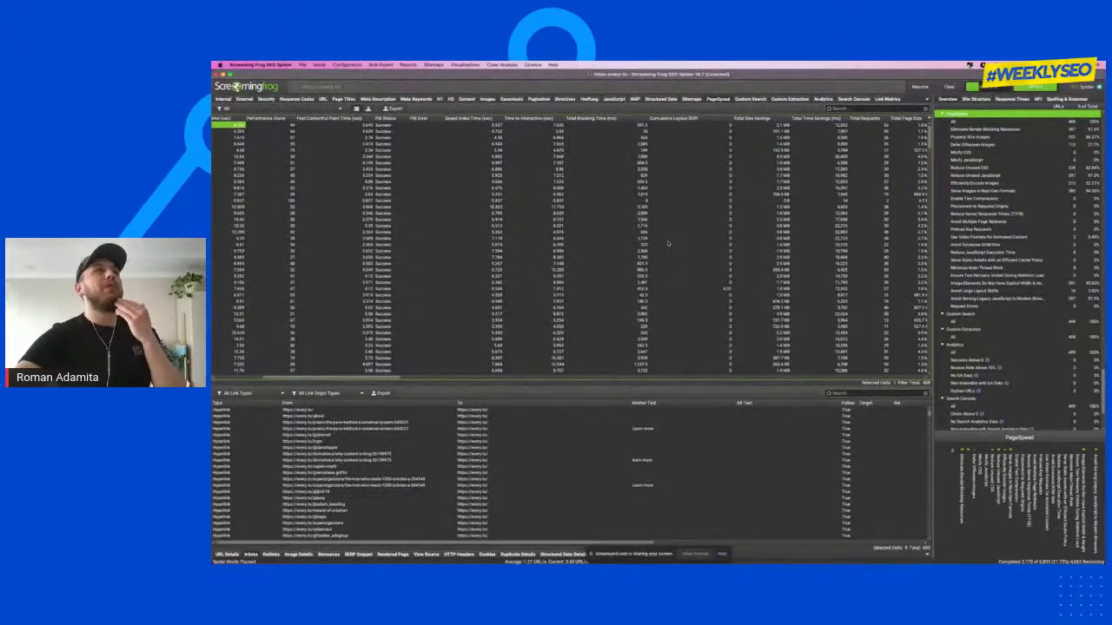
{"action": "scroll", "coordinate": [668, 244], "scroll_direction": "left", "scroll_amount": 5}
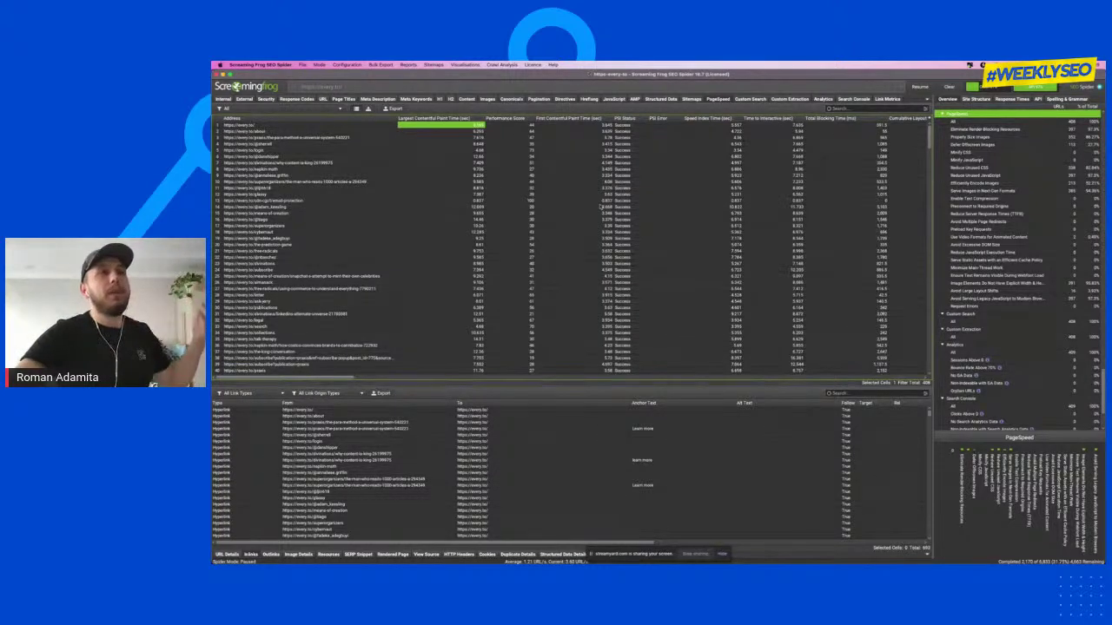
{"action": "scroll", "coordinate": [600, 207], "scroll_direction": "right", "scroll_amount": 5}
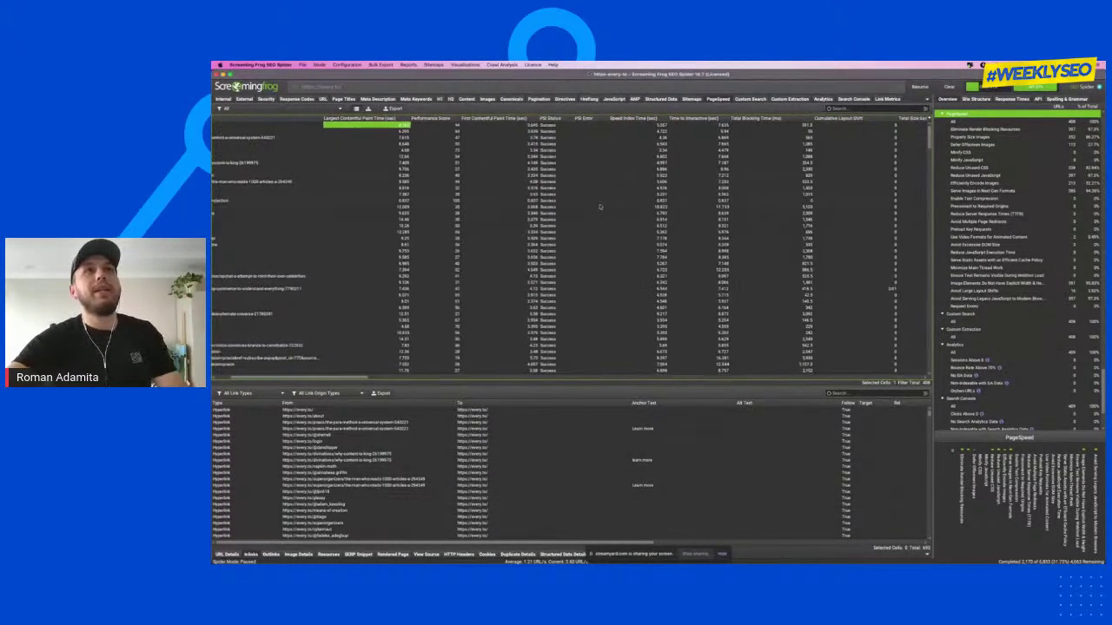
{"action": "scroll", "coordinate": [599, 206], "scroll_direction": "right", "scroll_amount": 6}
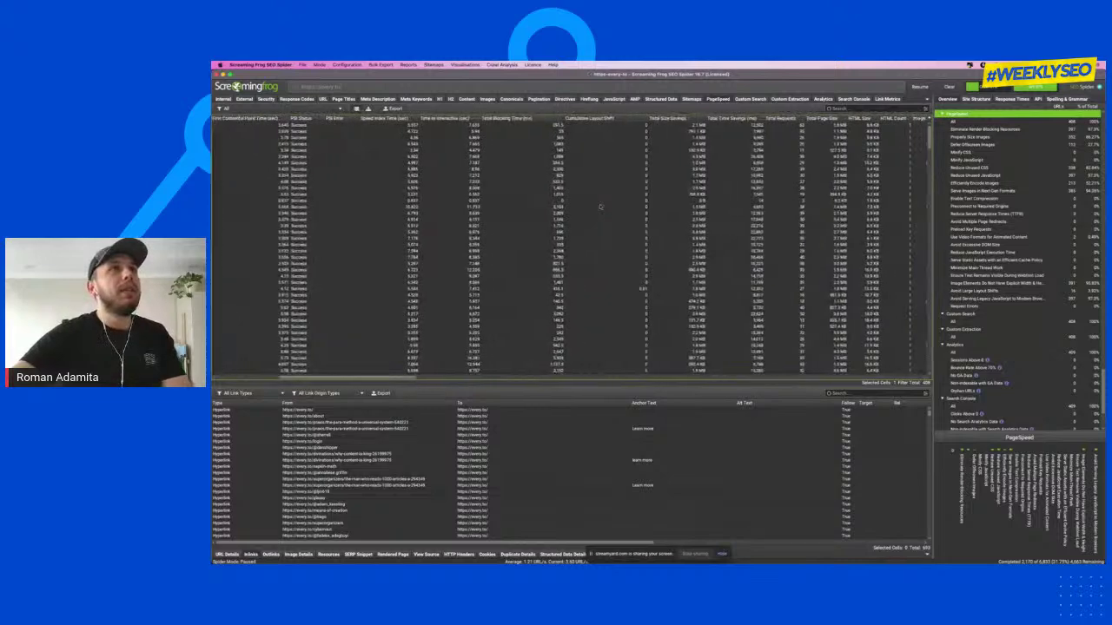
{"action": "scroll", "coordinate": [599, 207], "scroll_direction": "right", "scroll_amount": 8}
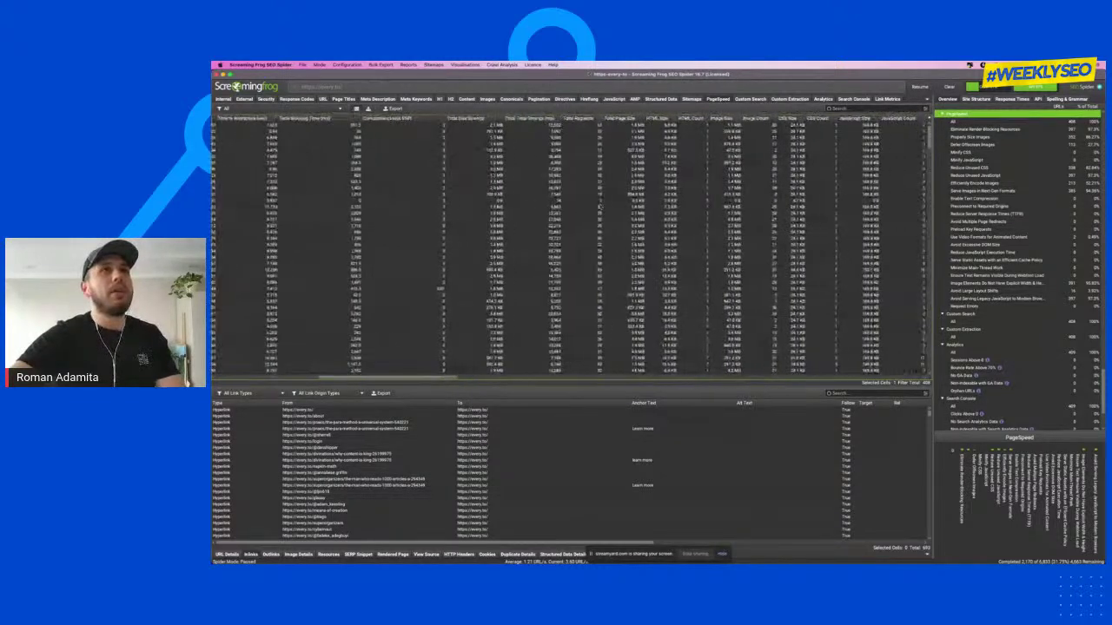
{"action": "scroll", "coordinate": [600, 206], "scroll_direction": "right", "scroll_amount": 8}
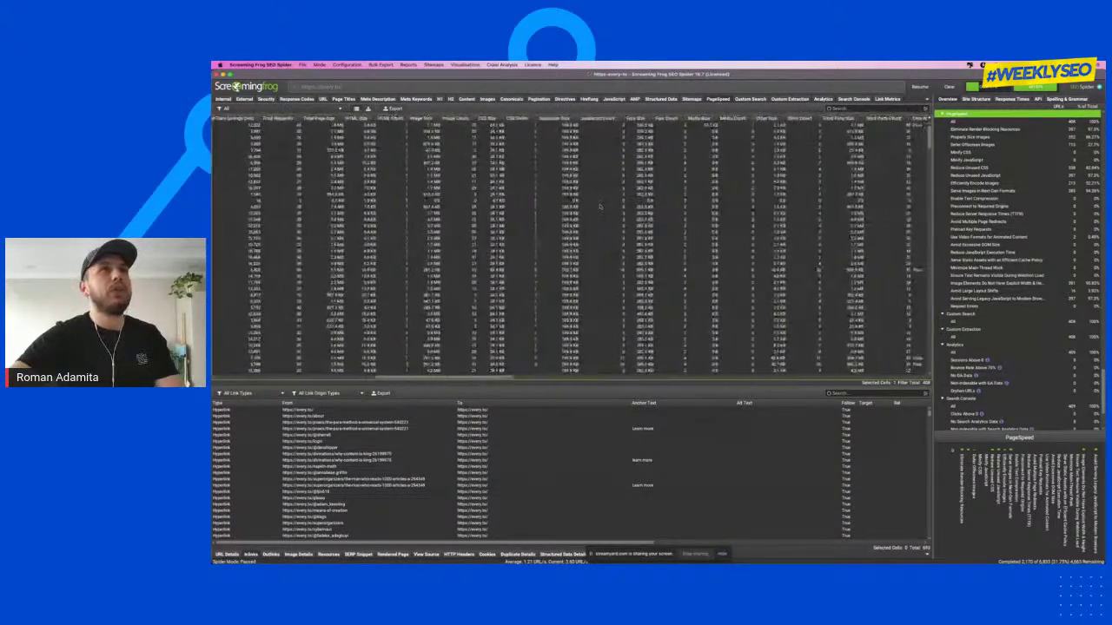
{"action": "scroll", "coordinate": [600, 206], "scroll_direction": "right", "scroll_amount": 8}
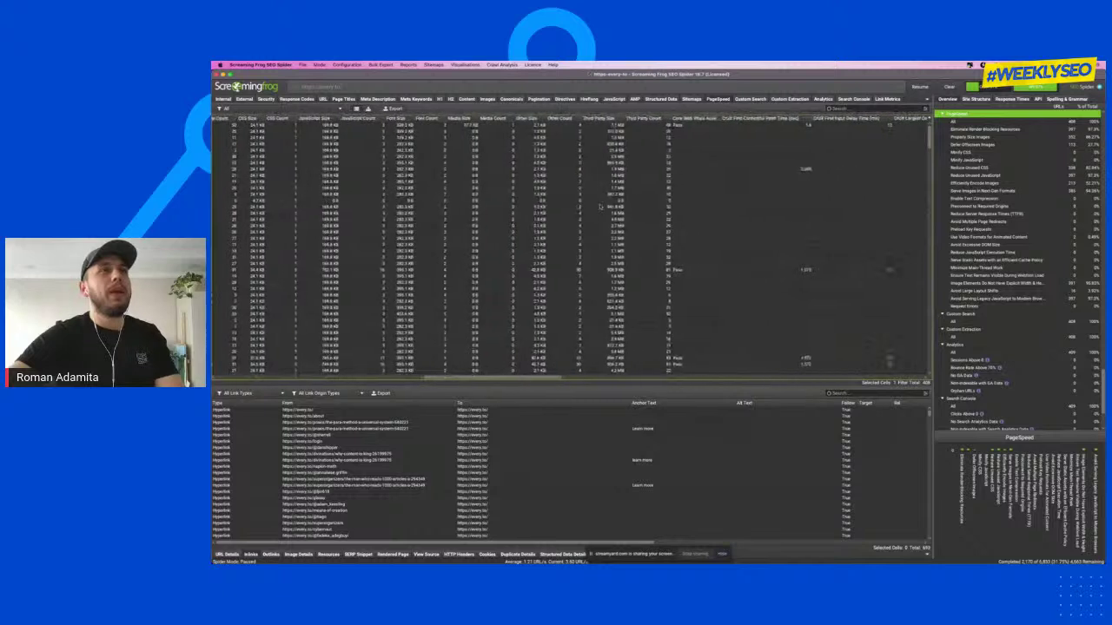
Step: Examine the CrUX and potential-savings columns of the PageSpeed data and select the homepage's Defer Offscreen Images savings
{"action": "scroll", "coordinate": [599, 207], "scroll_direction": "right", "scroll_amount": 8}
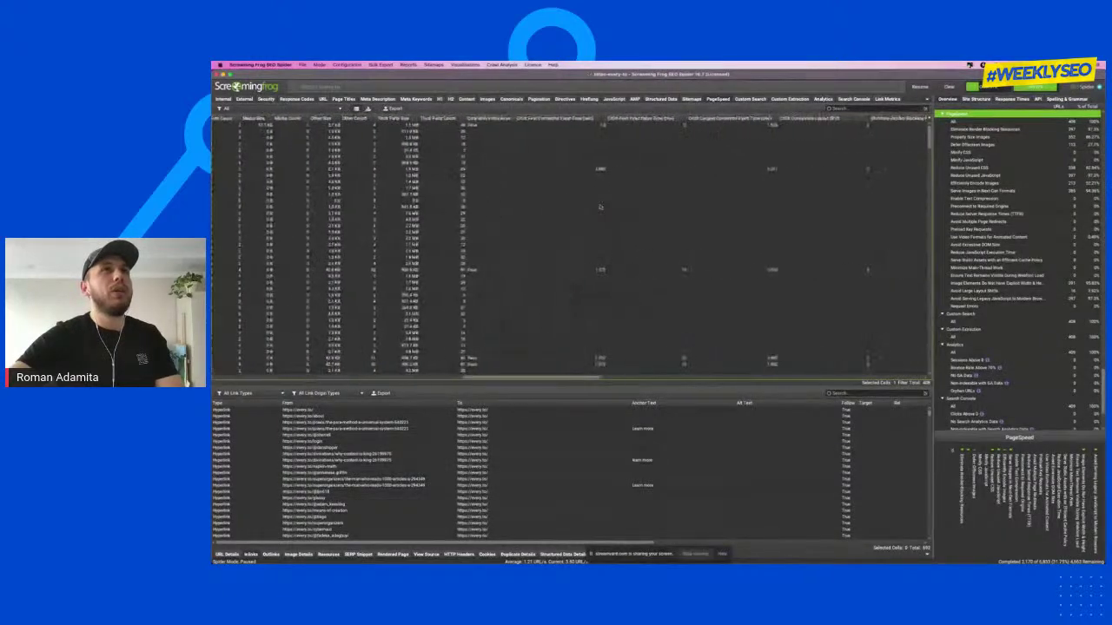
{"action": "scroll", "coordinate": [599, 206], "scroll_direction": "right", "scroll_amount": 4}
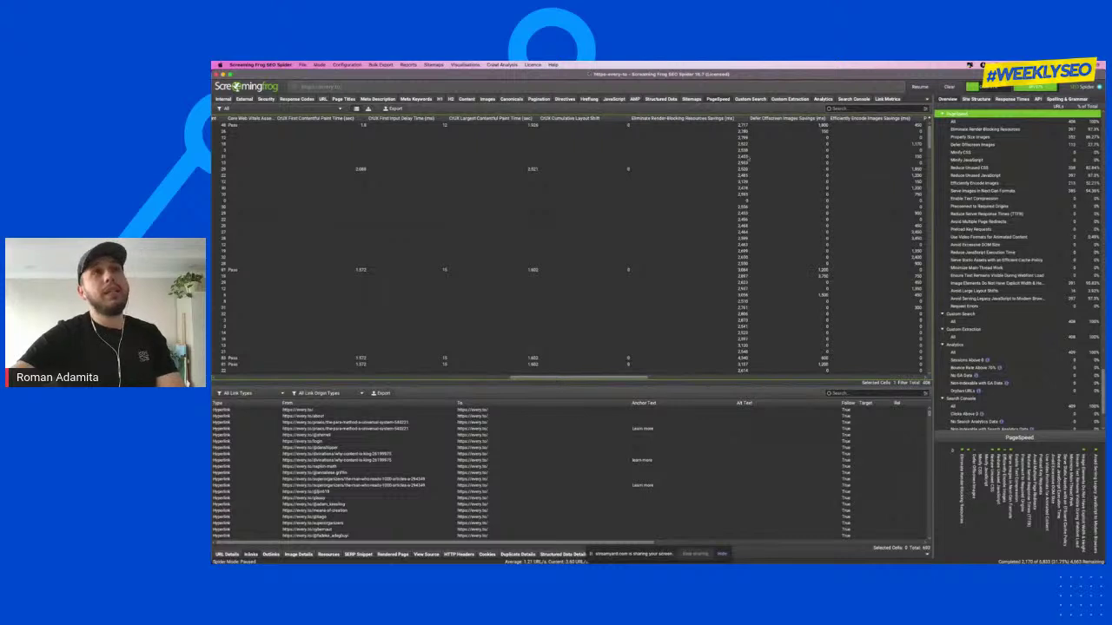
{"action": "scroll", "coordinate": [762, 179], "scroll_direction": "right", "scroll_amount": 4}
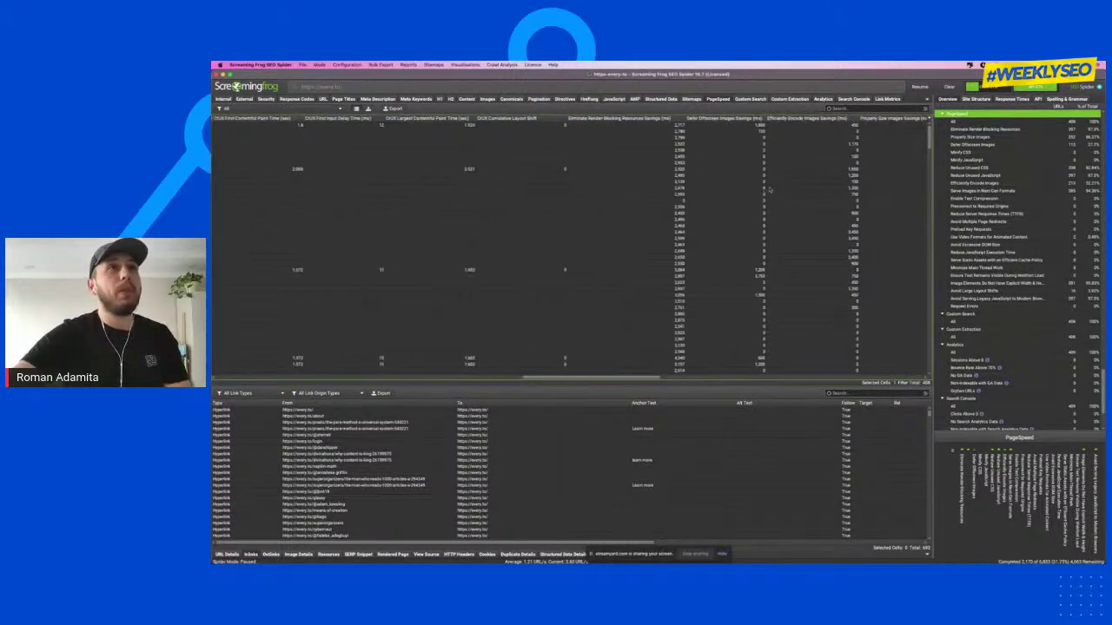
{"action": "scroll", "coordinate": [769, 189], "scroll_direction": "right", "scroll_amount": 3}
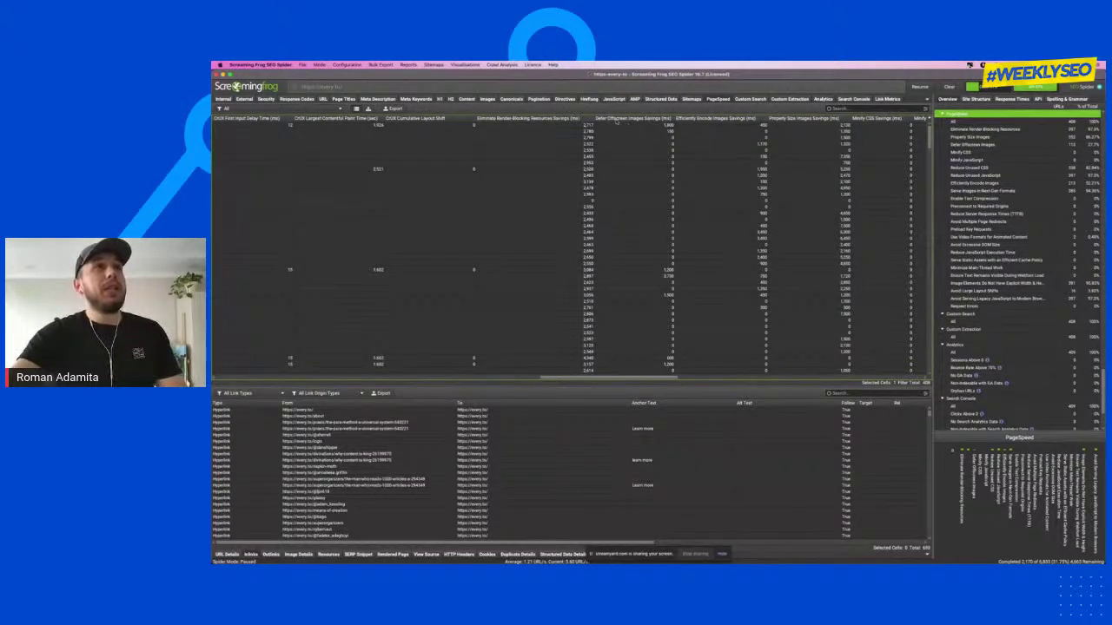
{"action": "left_click", "coordinate": [666, 126]}
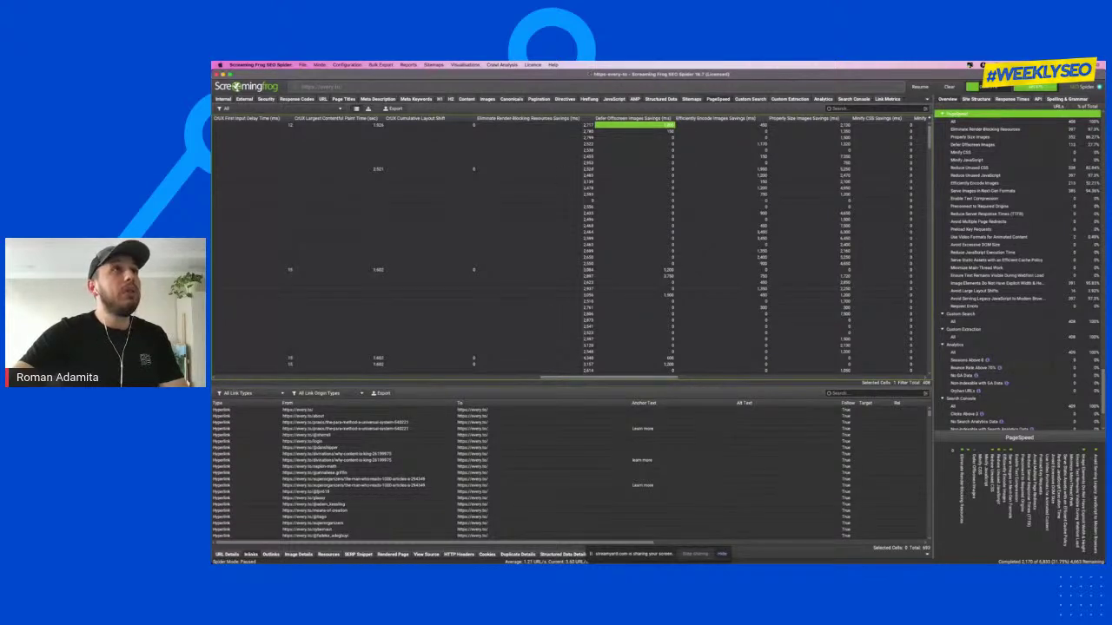
{"action": "left_click", "coordinate": [613, 127]}
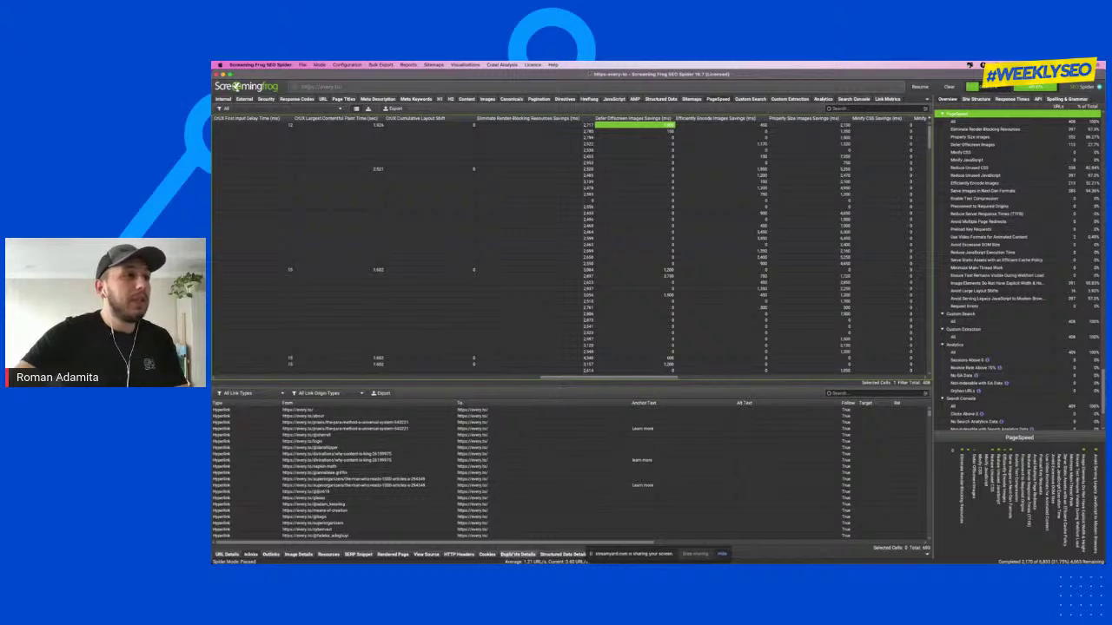
Step: Show the homepage's PageSpeed details and list the images behind the Defer Offscreen Images opportunity
{"action": "left_click", "coordinate": [722, 554]}
{"action": "left_click", "coordinate": [611, 554]}
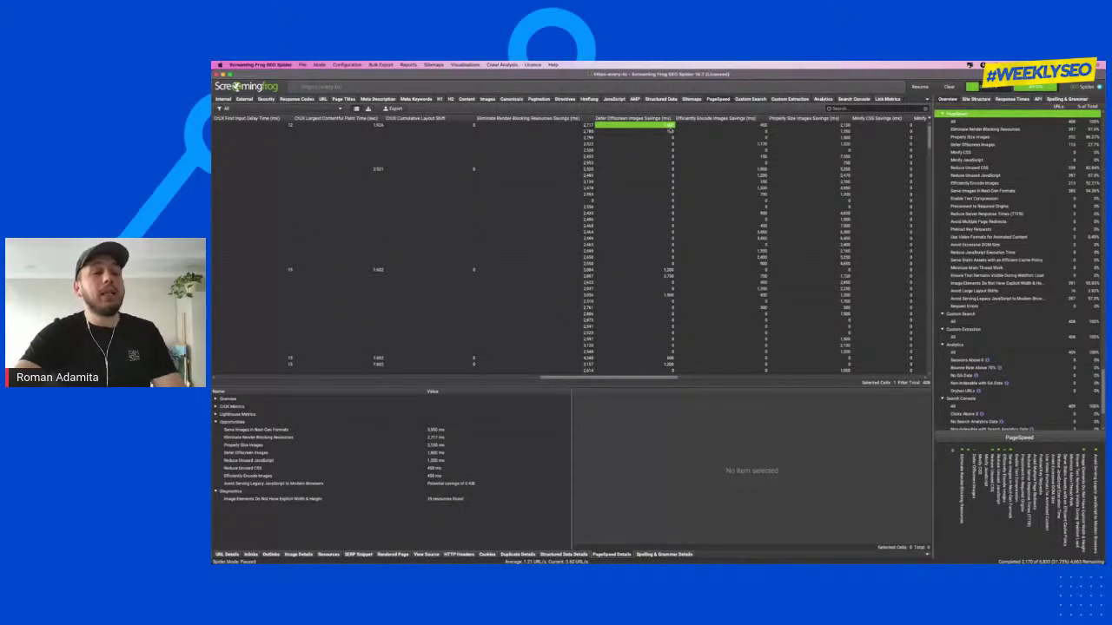
{"action": "left_click", "coordinate": [255, 453]}
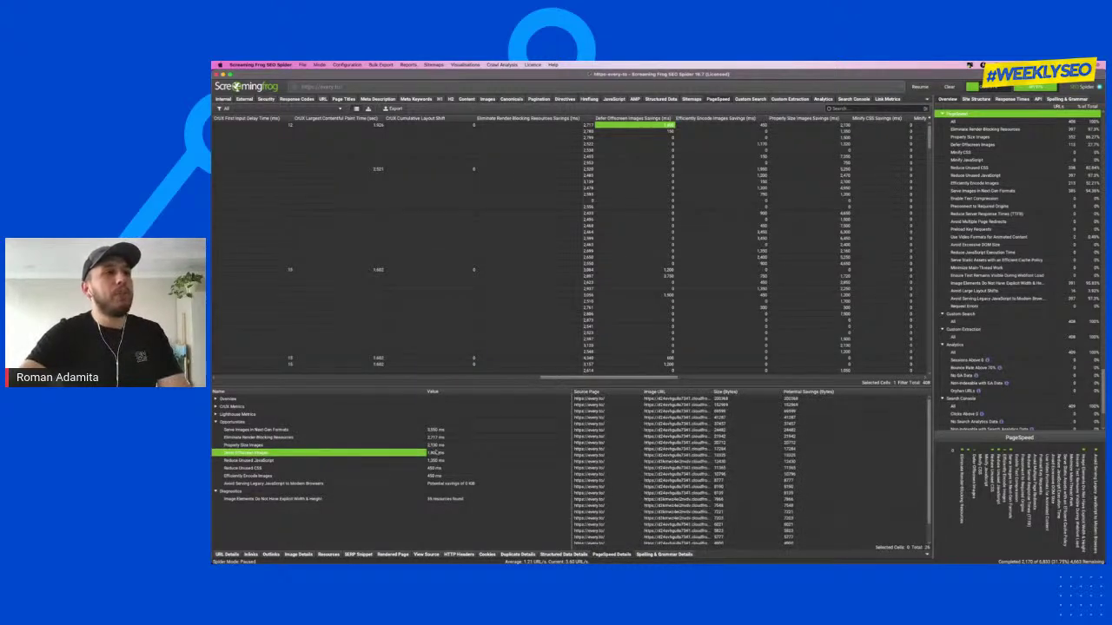
Step: Widen the Image URL column of the offscreen images and inspect the third and fourth image entries
{"action": "left_click_drag", "start_coordinate": [711, 391], "coordinate": [813, 392]}
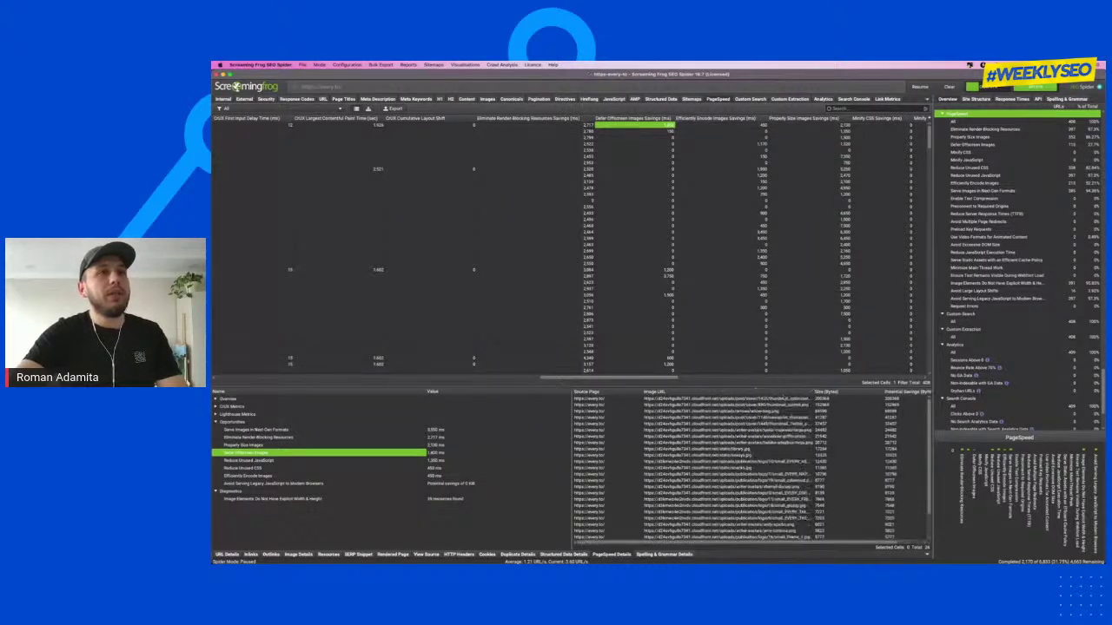
{"action": "left_click", "coordinate": [736, 411]}
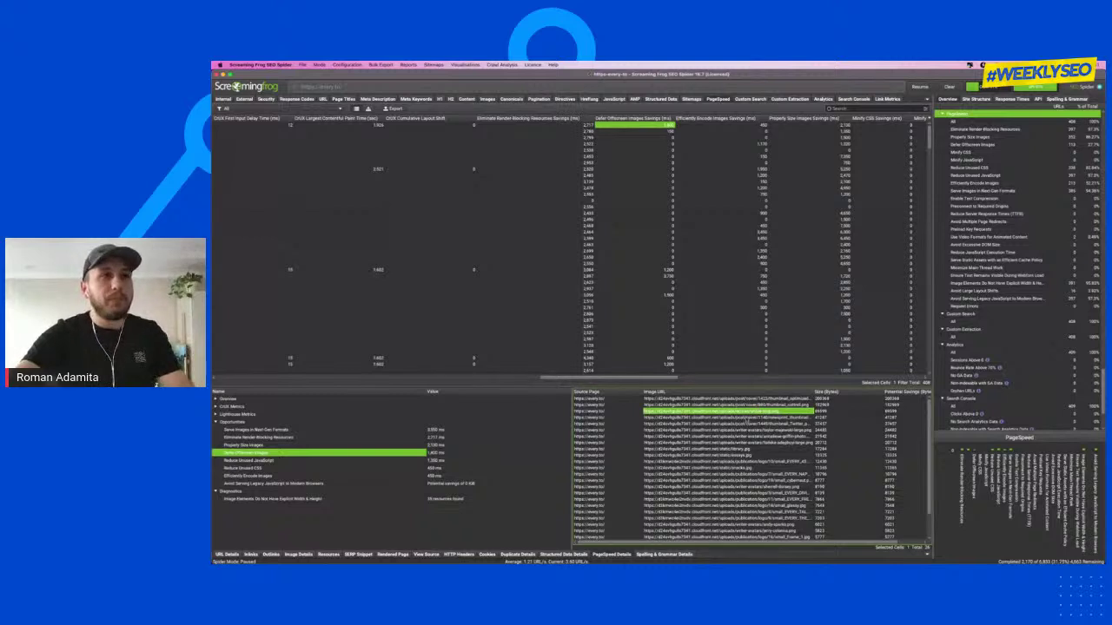
{"action": "scroll", "coordinate": [747, 412], "scroll_direction": "right", "scroll_amount": 2}
{"action": "scroll", "coordinate": [747, 411], "scroll_direction": "left", "scroll_amount": 2}
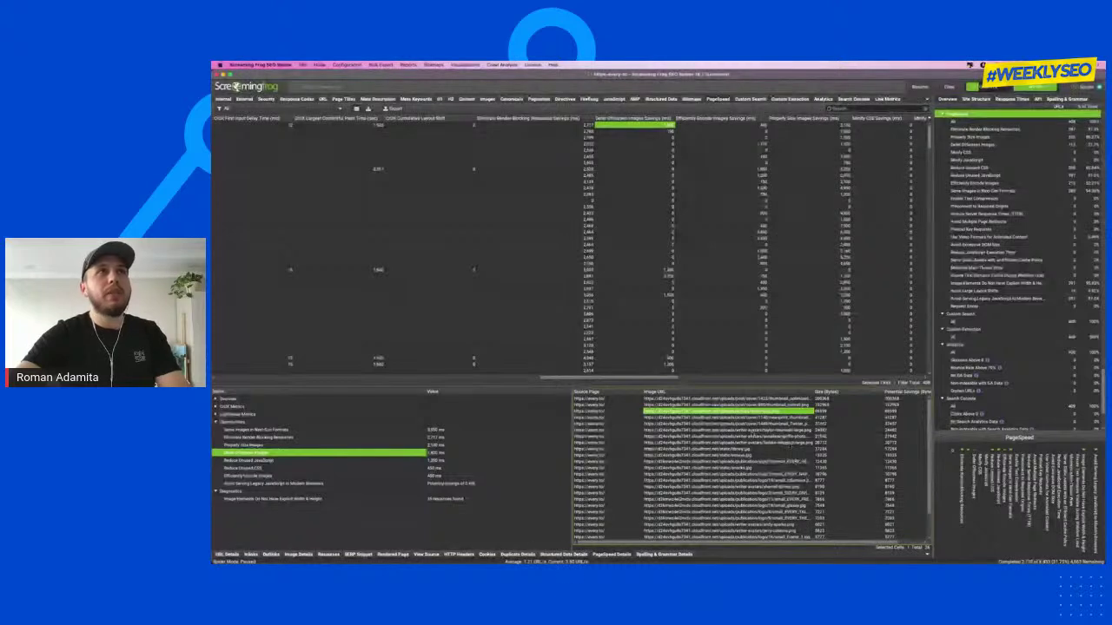
{"action": "left_click", "coordinate": [741, 419]}
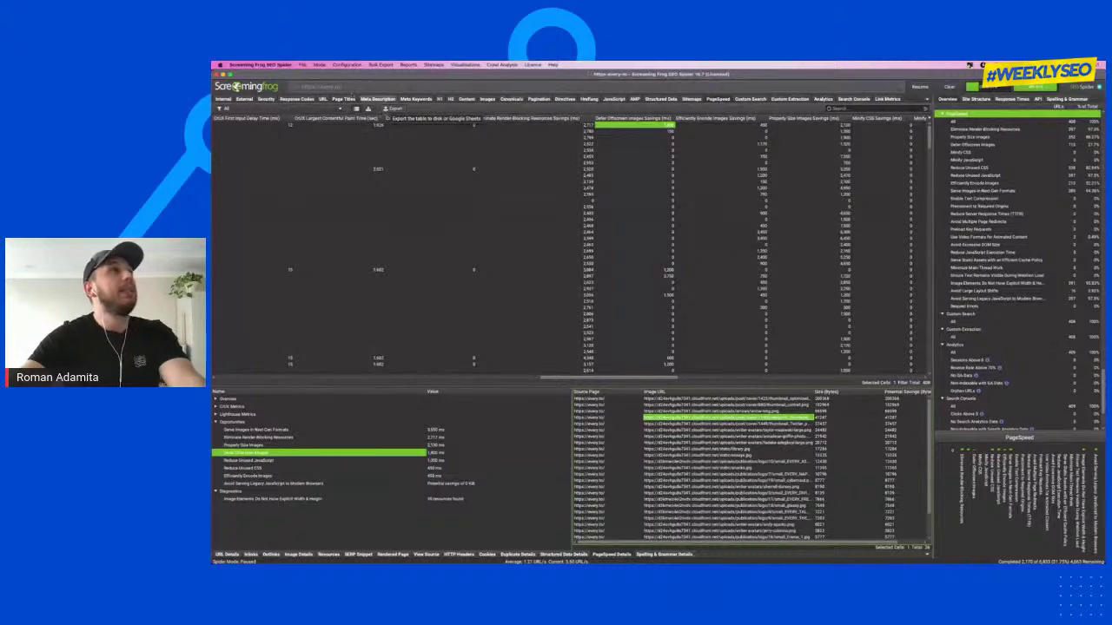
Step: Switch to Search Console in Chrome and open the full list of top externally linked pages for picardes.com
{"action": "scroll", "coordinate": [345, 171], "scroll_direction": "left", "scroll_amount": 10}
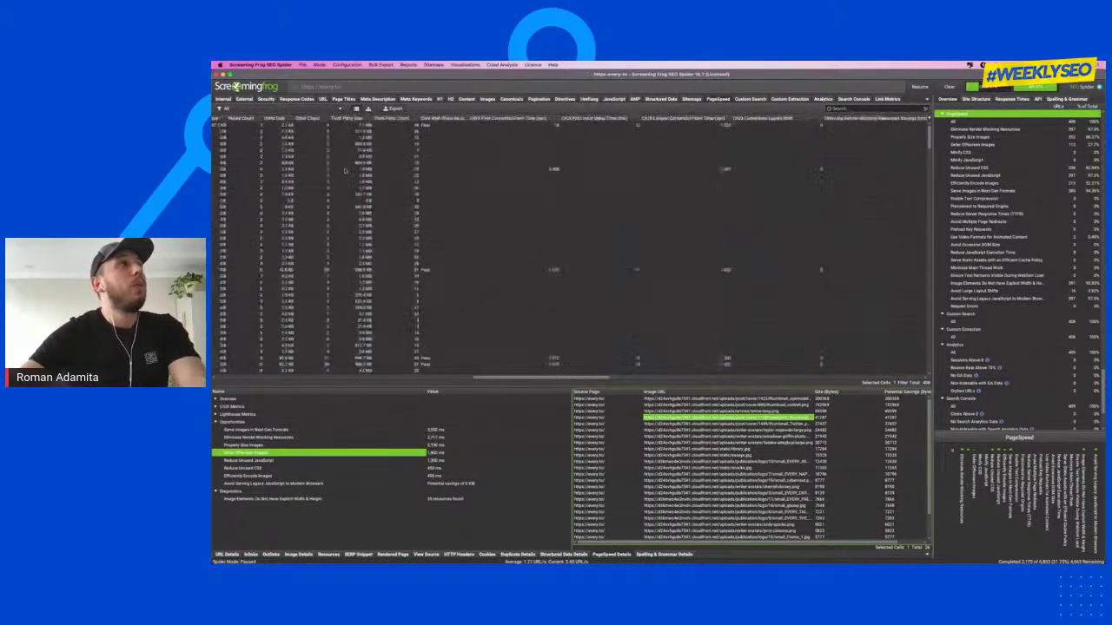
{"action": "scroll", "coordinate": [345, 171], "scroll_direction": "left", "scroll_amount": 5}
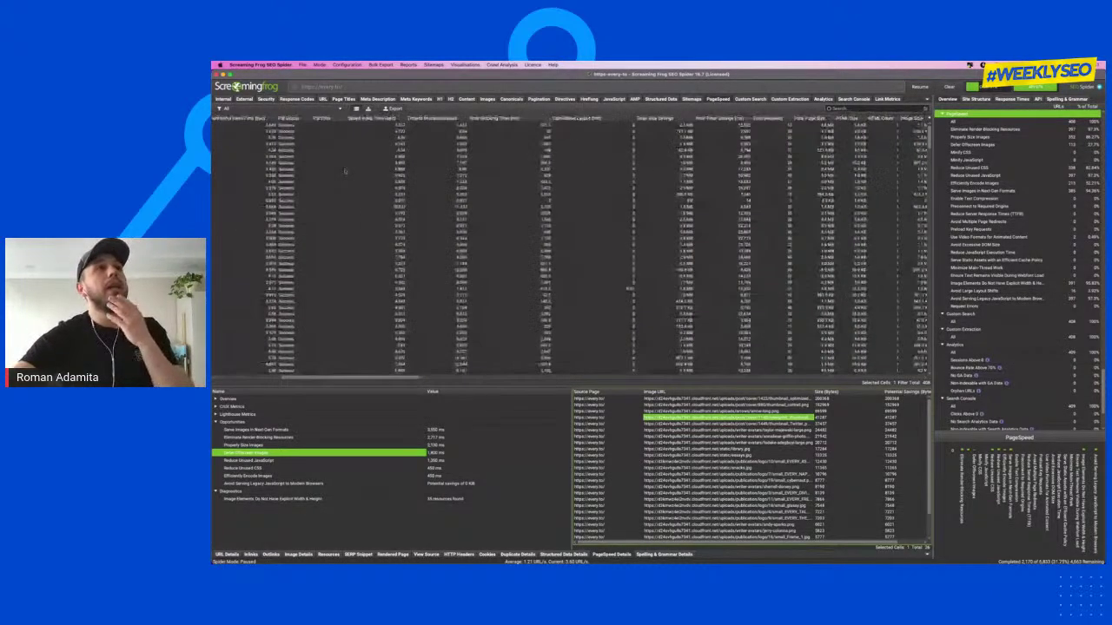
{"action": "key", "text": "super+Tab"}
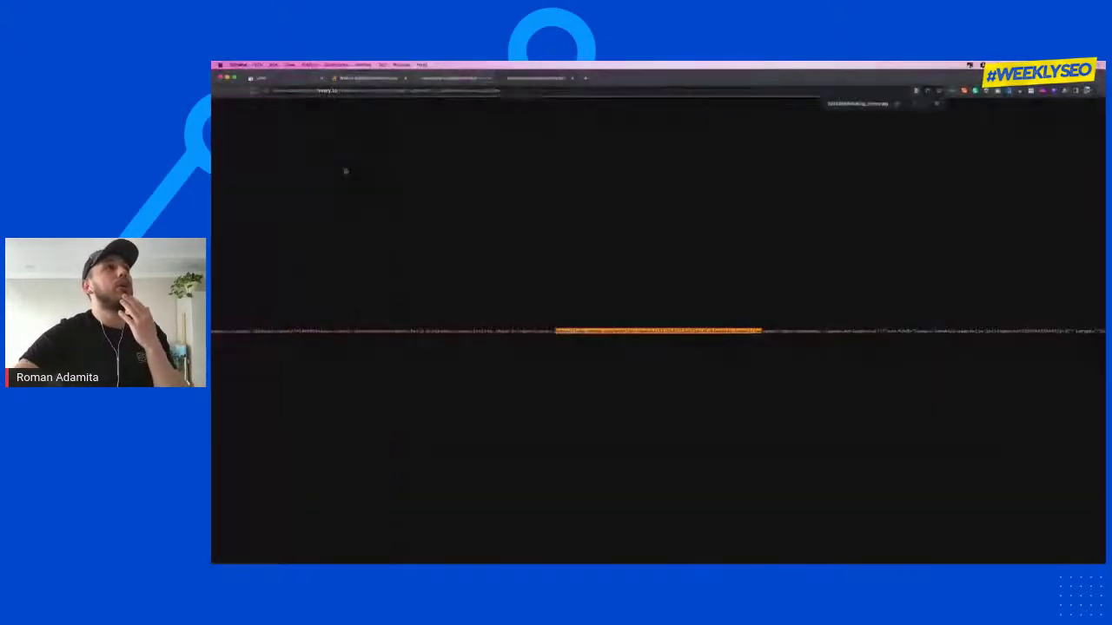
{"action": "left_click", "coordinate": [297, 81]}
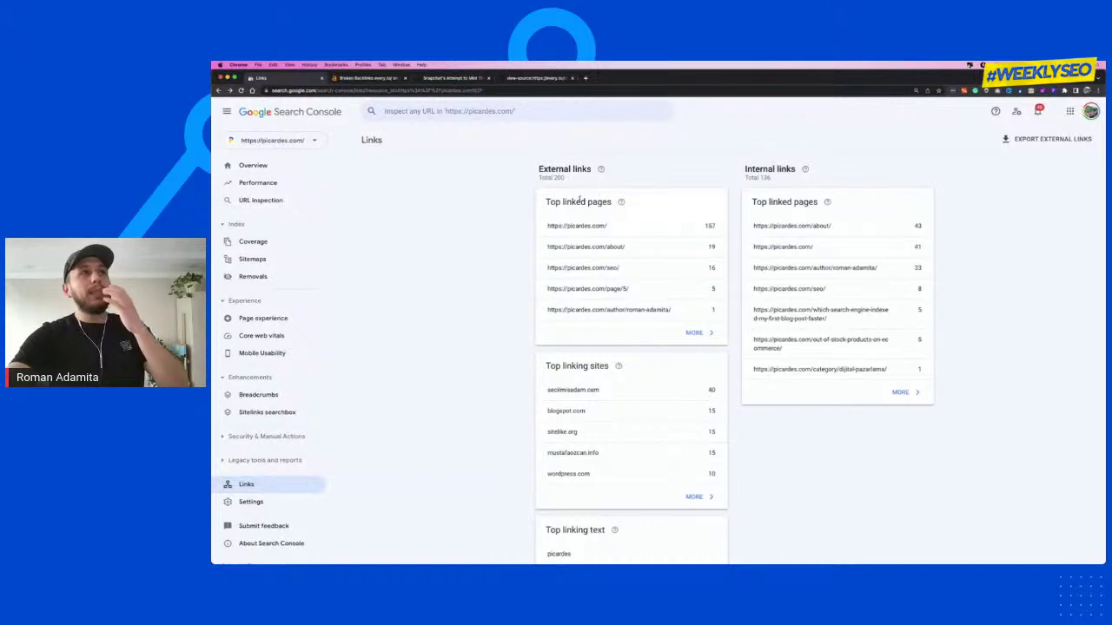
{"action": "left_click_drag", "start_coordinate": [549, 203], "coordinate": [594, 203]}
{"action": "left_click", "coordinate": [694, 332]}
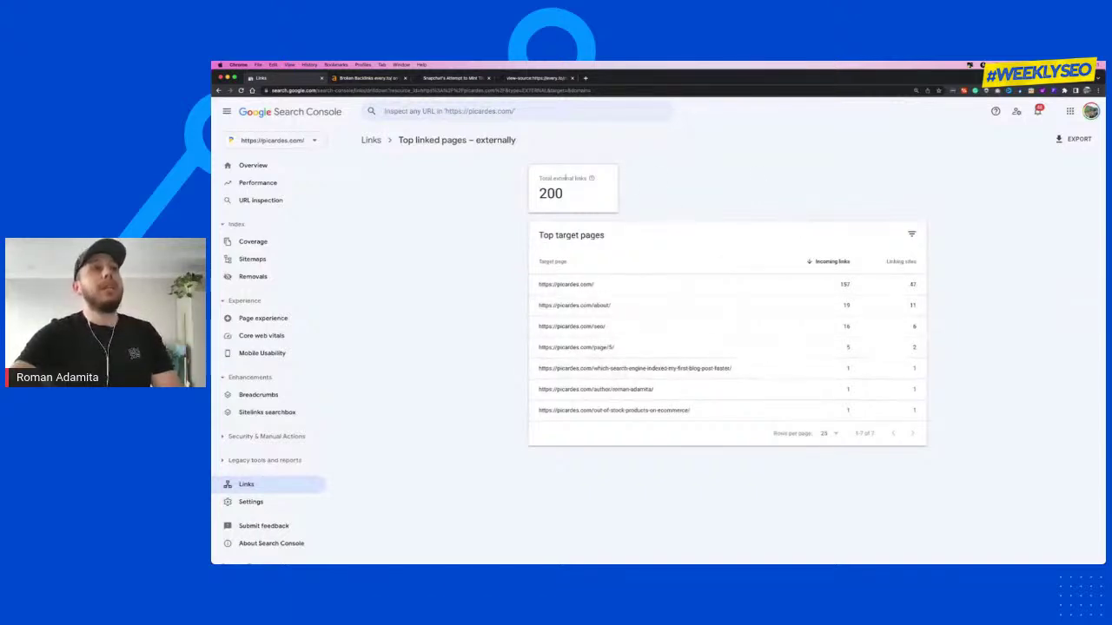
Step: Review the export formats for the externally linked pages, and the available crawl modes back in Screaming Frog SEO Spider
{"action": "left_click", "coordinate": [1068, 137]}
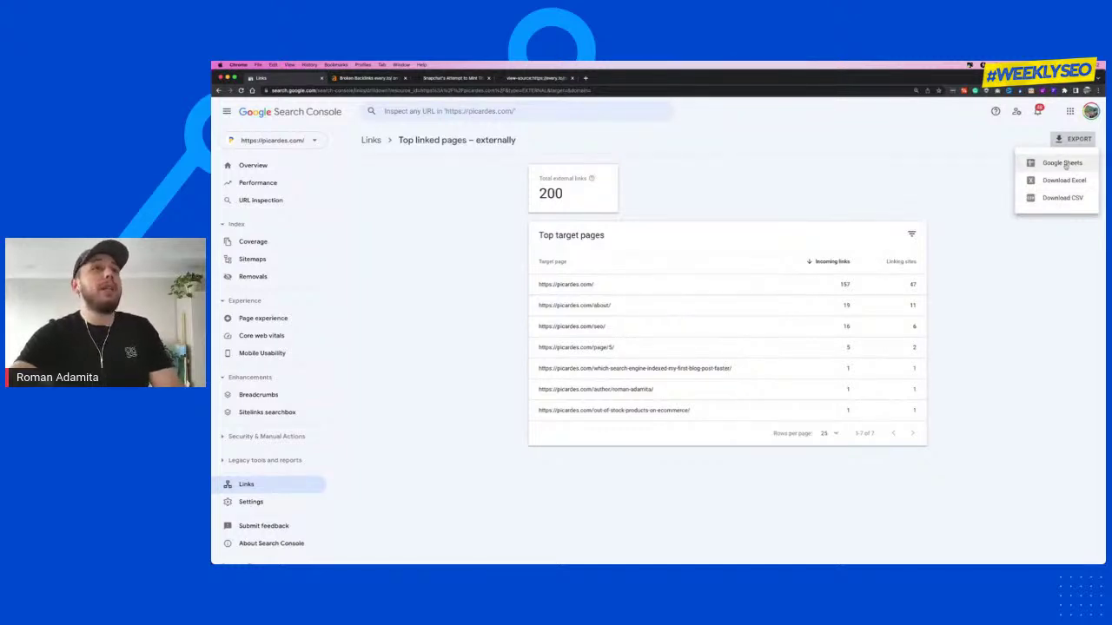
{"action": "left_click", "coordinate": [1063, 163]}
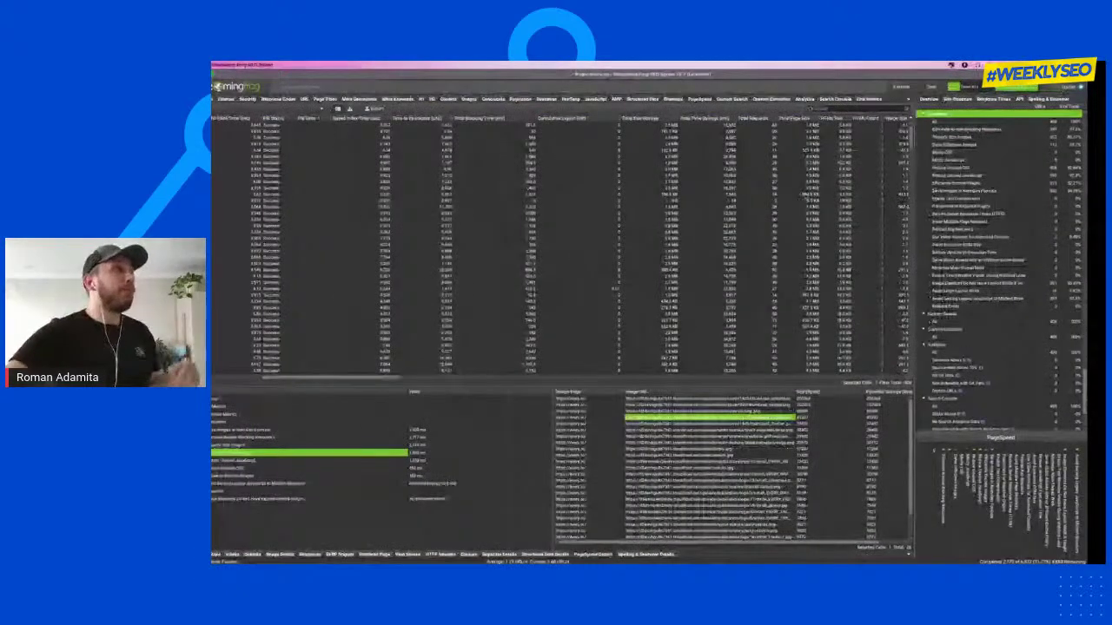
{"action": "left_click", "coordinate": [319, 65]}
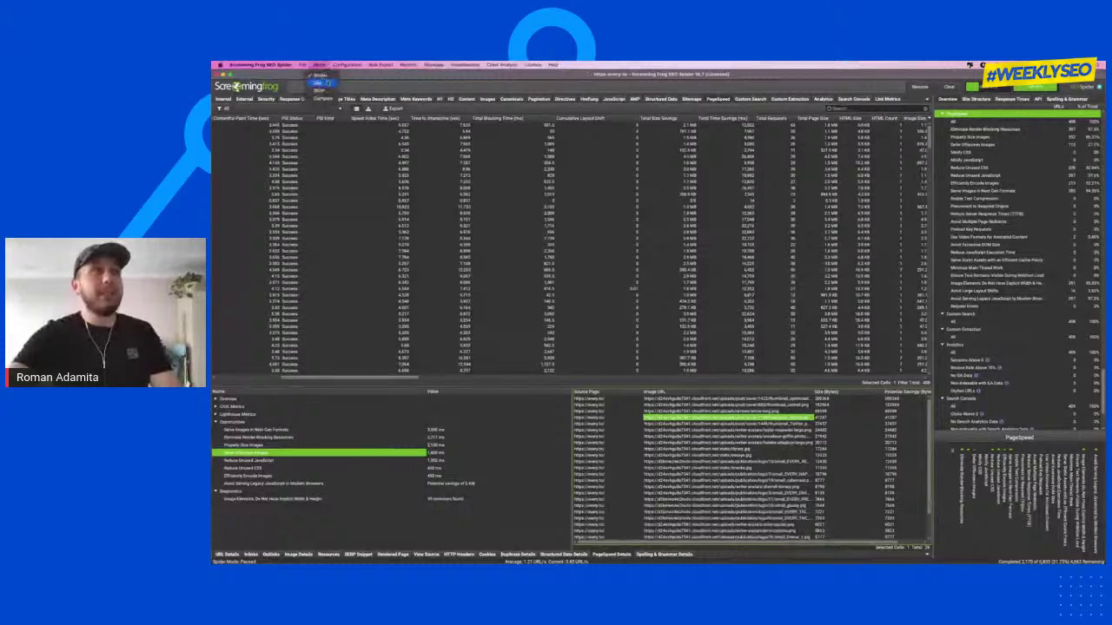
{"action": "left_click", "coordinate": [495, 77]}
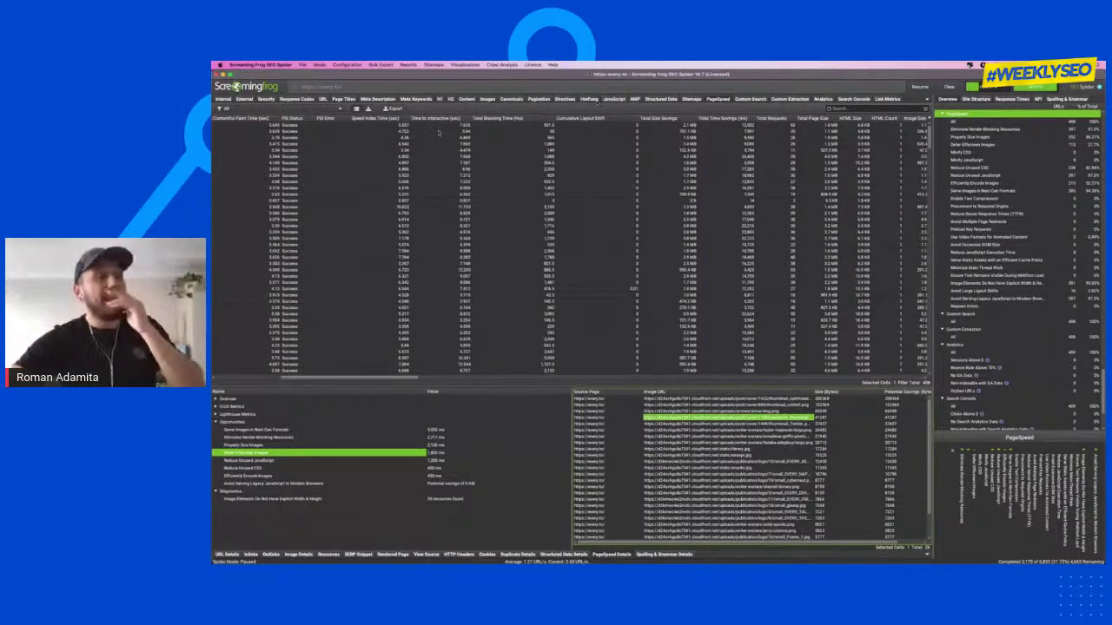
Step: Switch to Chrome and review the Ahrefs Broken Backlinks report for every.to
{"action": "key", "text": "ctrl+Right"}
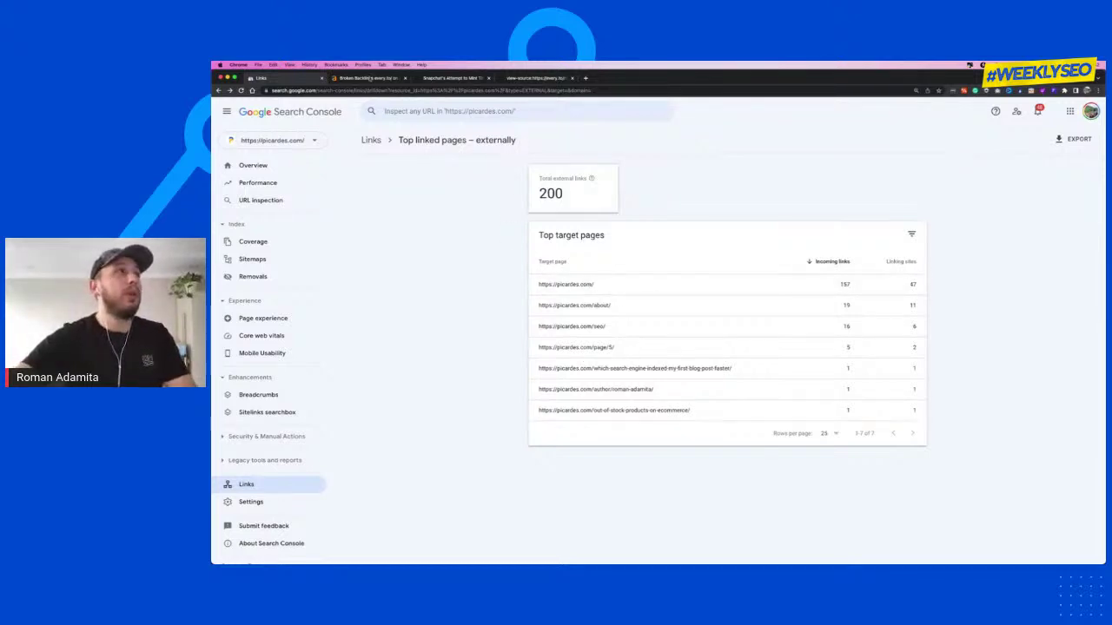
{"action": "left_click", "coordinate": [372, 79]}
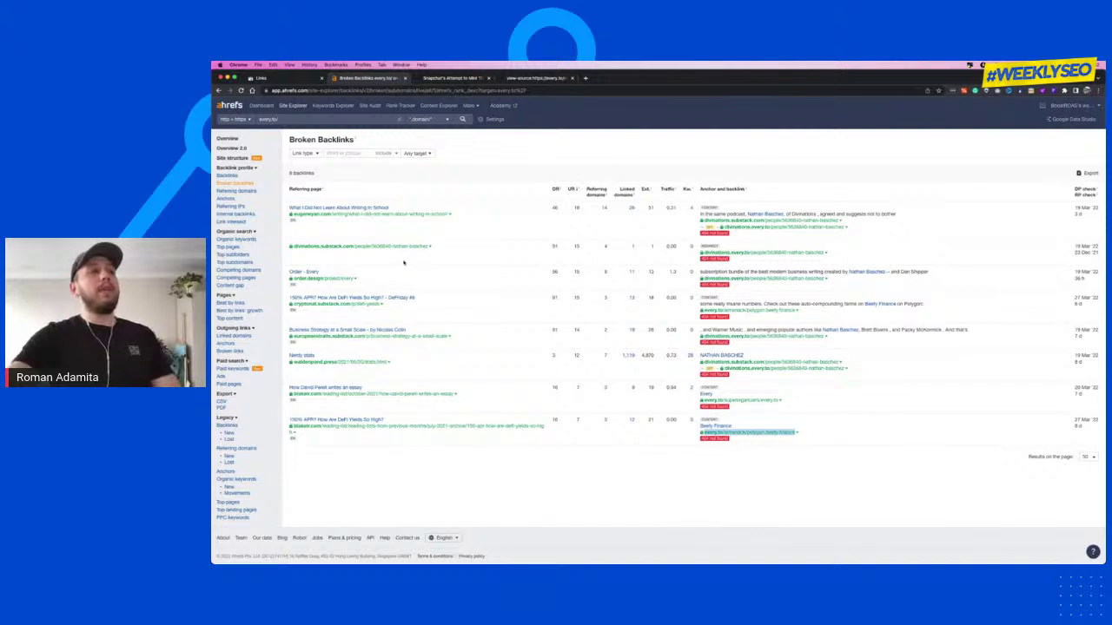
{"action": "left_click", "coordinate": [467, 454]}
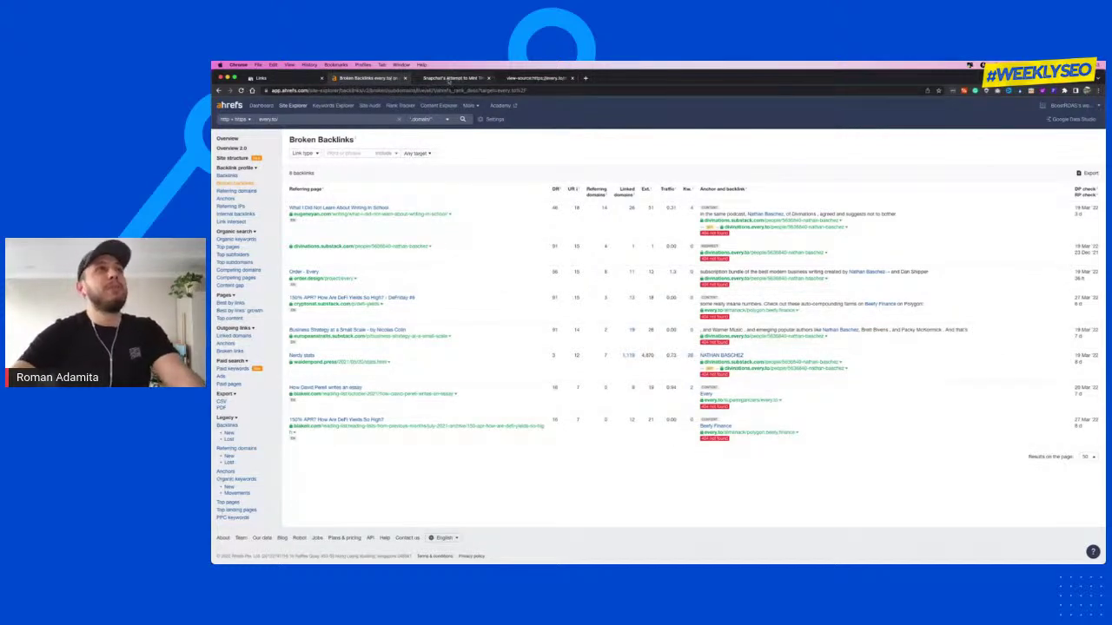
Step: Close the Snapchat article and page-source browser tabs and return to the PageSpeed table in Screaming Frog SEO Spider
{"action": "left_click", "coordinate": [449, 78]}
{"action": "left_click", "coordinate": [488, 78]}
{"action": "left_click", "coordinate": [489, 79]}
{"action": "key", "text": "ctrl+Left"}
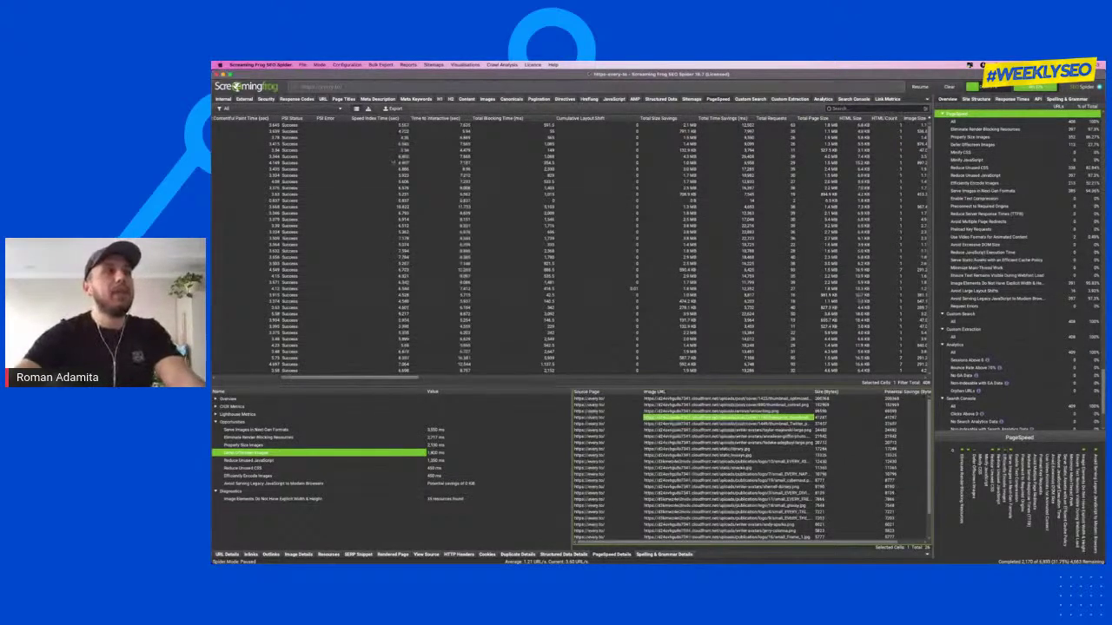
{"action": "scroll", "coordinate": [392, 162], "scroll_direction": "left", "scroll_amount": 5}
Step: Revisit Search Console's externally linked pages in Chrome, and review the crawl modes in Screaming Frog SEO Spider, keeping Spider mode
{"action": "key", "text": "ctrl+Left"}
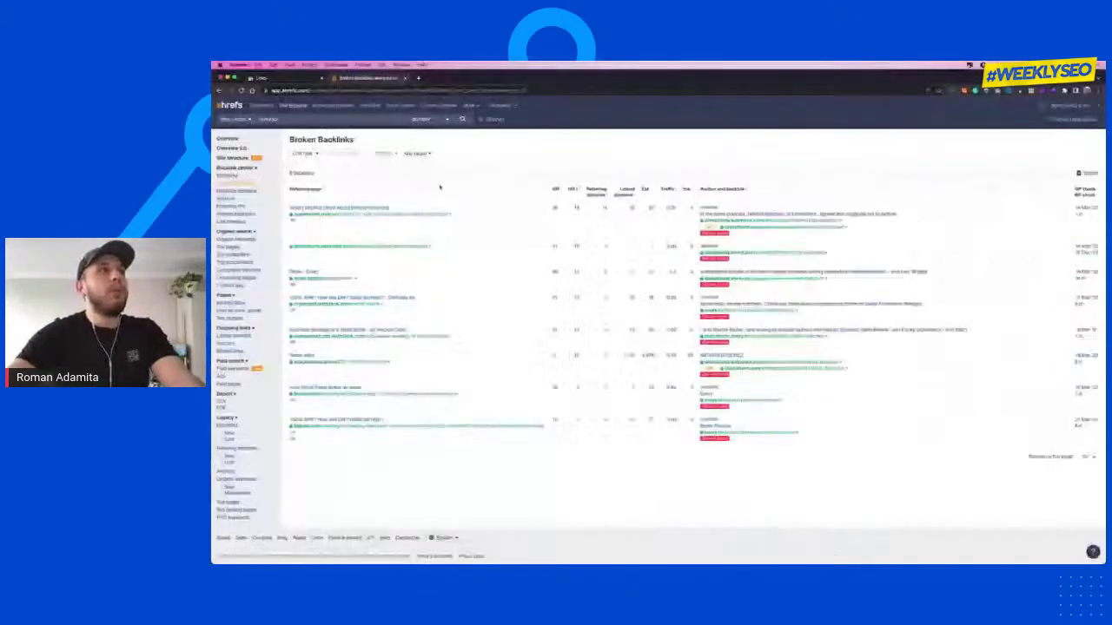
{"action": "left_click", "coordinate": [267, 78]}
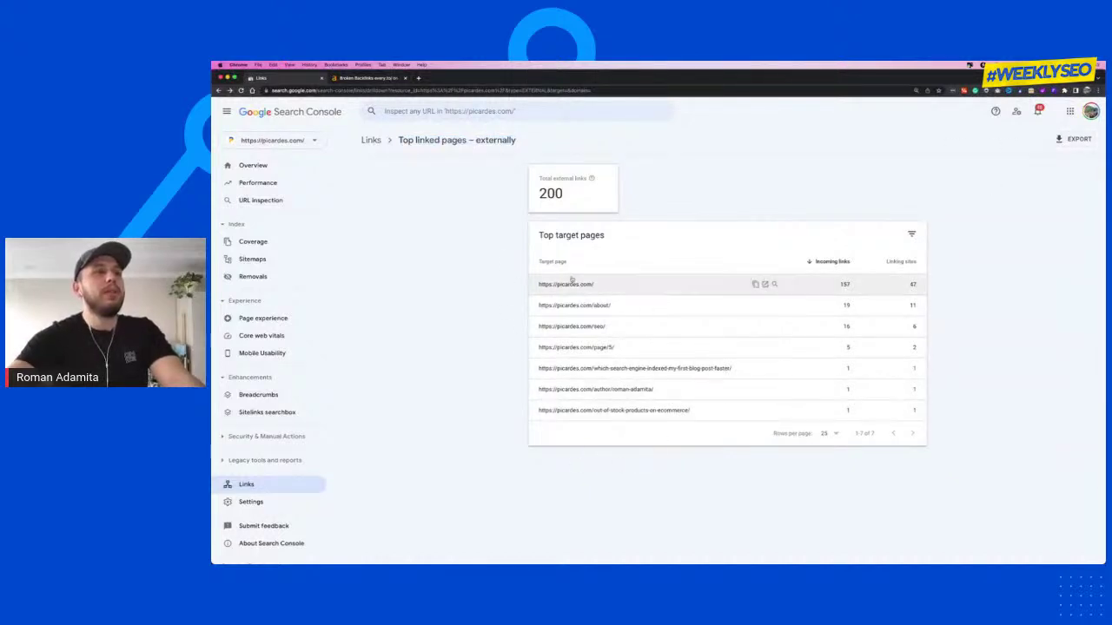
{"action": "key", "text": "ctrl+Left"}
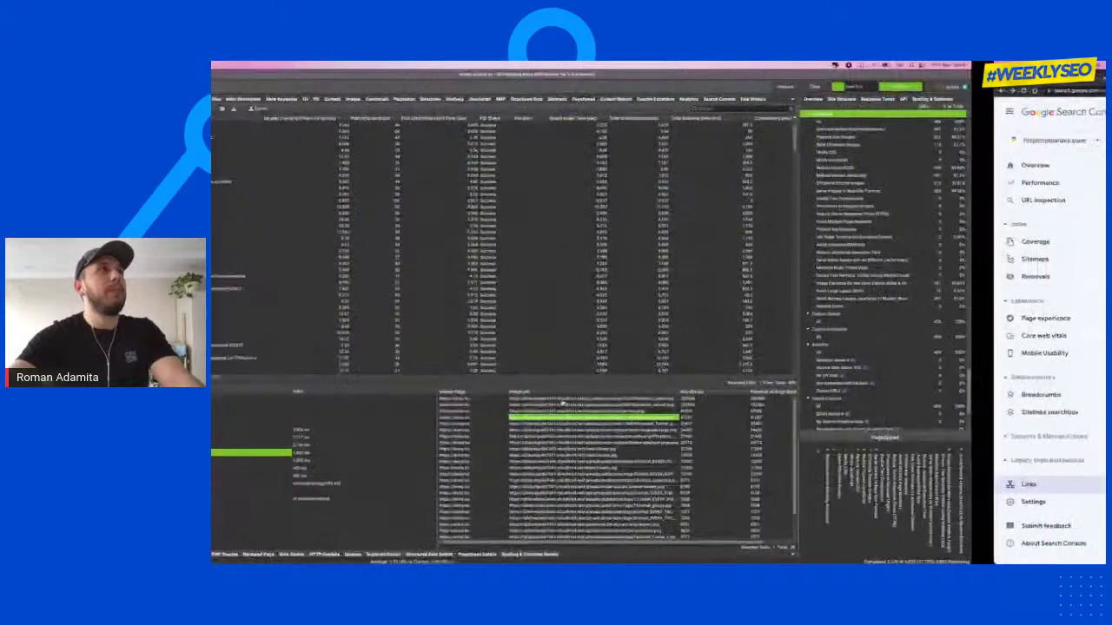
{"action": "left_click", "coordinate": [320, 65]}
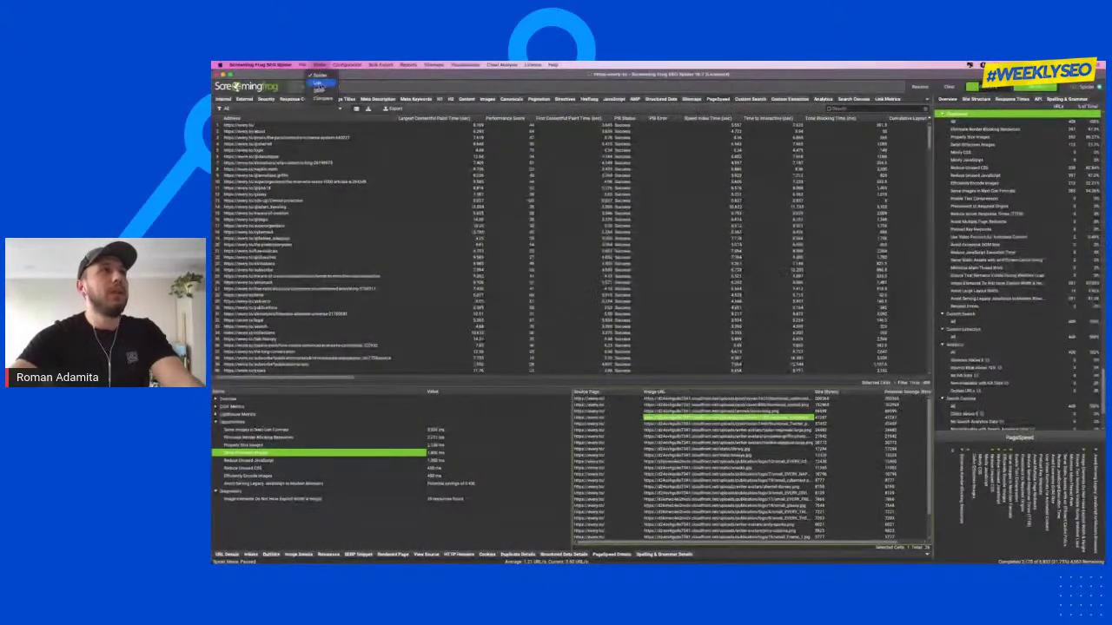
{"action": "left_click", "coordinate": [320, 75]}
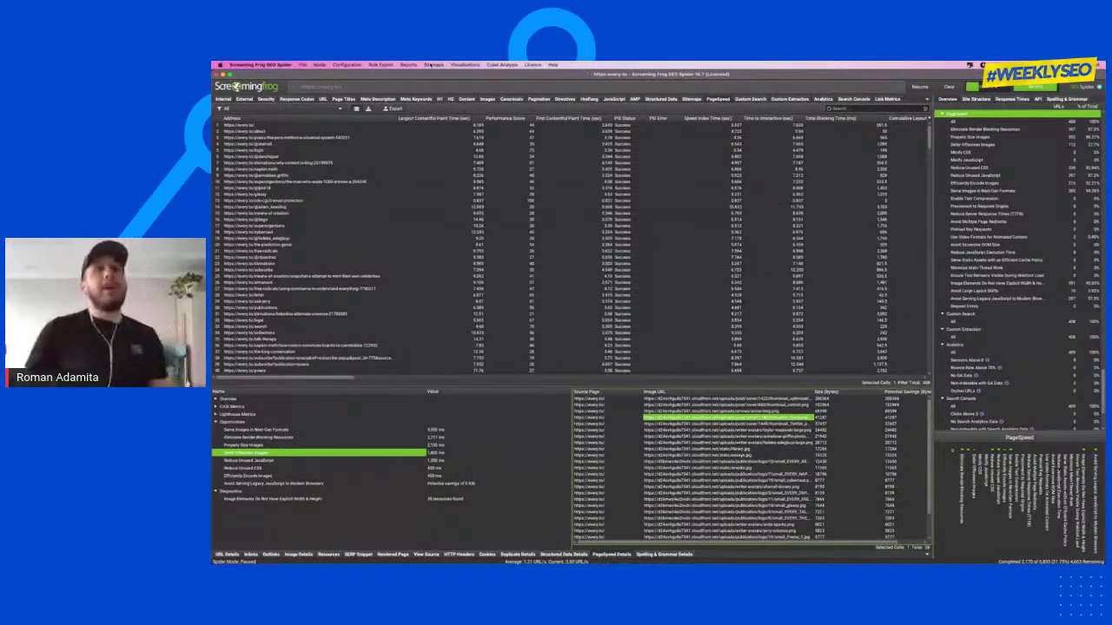
Step: Open the XML sitemap export configuration and review its page inclusion, last modified and priority options
{"action": "left_click", "coordinate": [432, 65]}
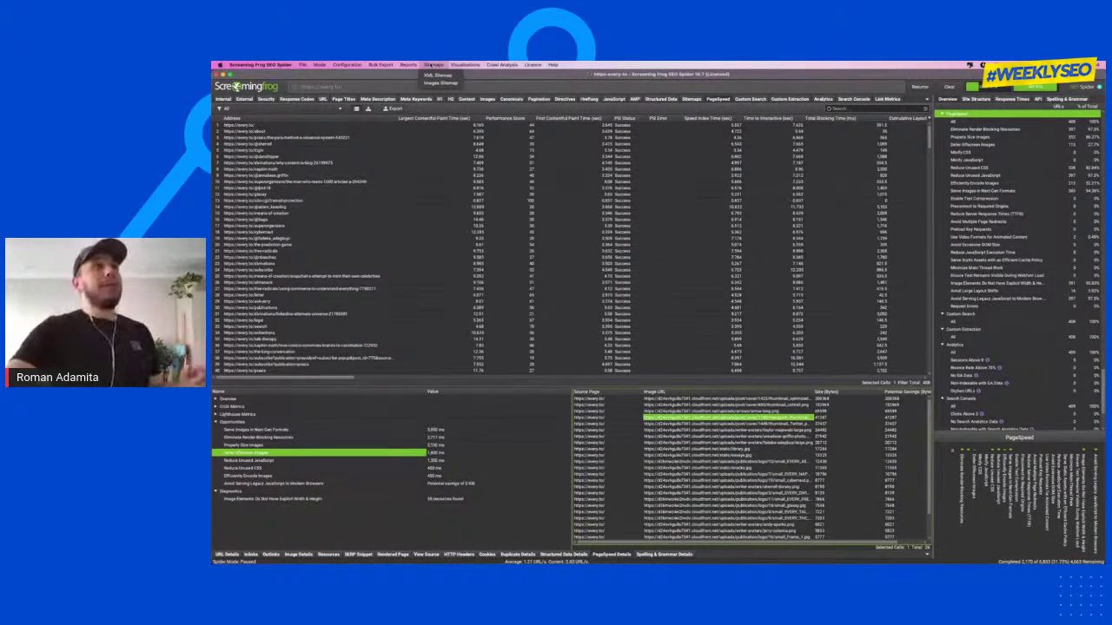
{"action": "left_click", "coordinate": [439, 75]}
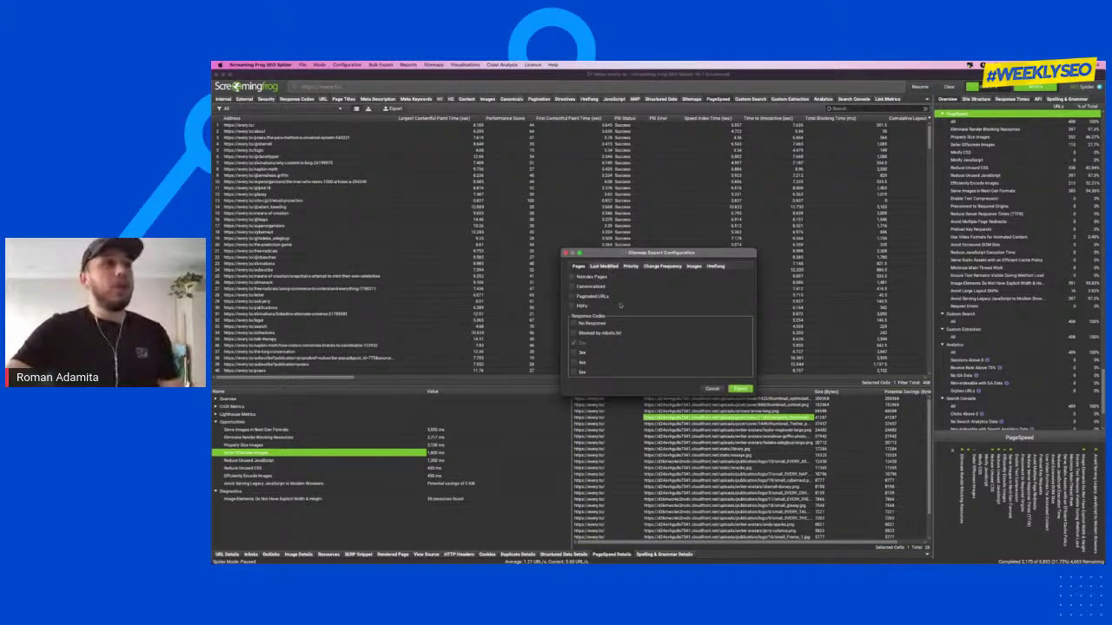
{"action": "left_click", "coordinate": [604, 288]}
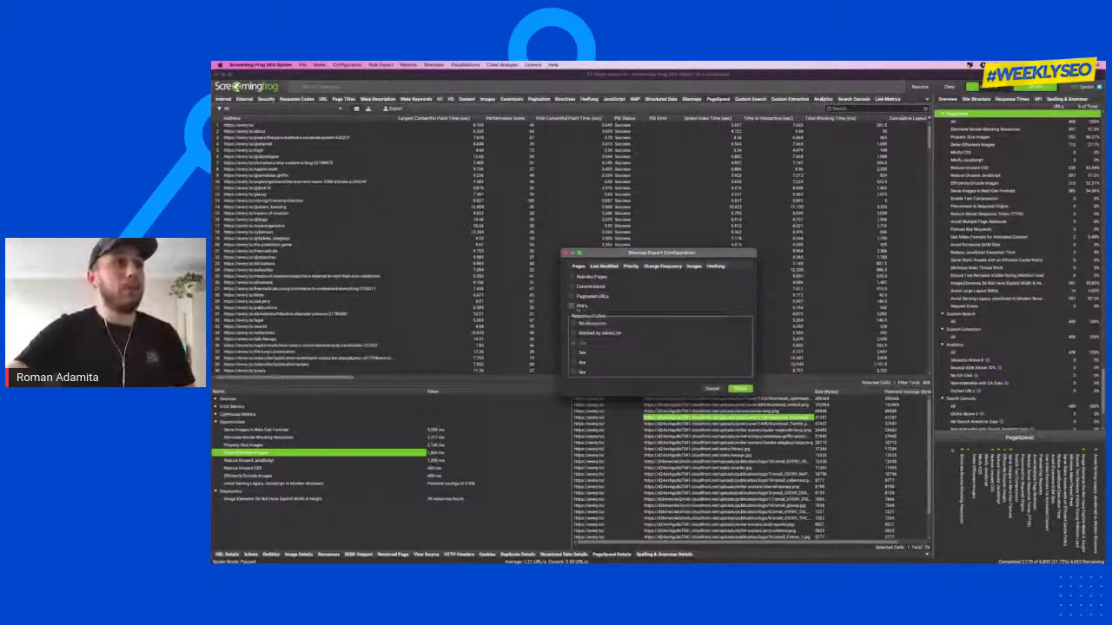
{"action": "left_click", "coordinate": [604, 266]}
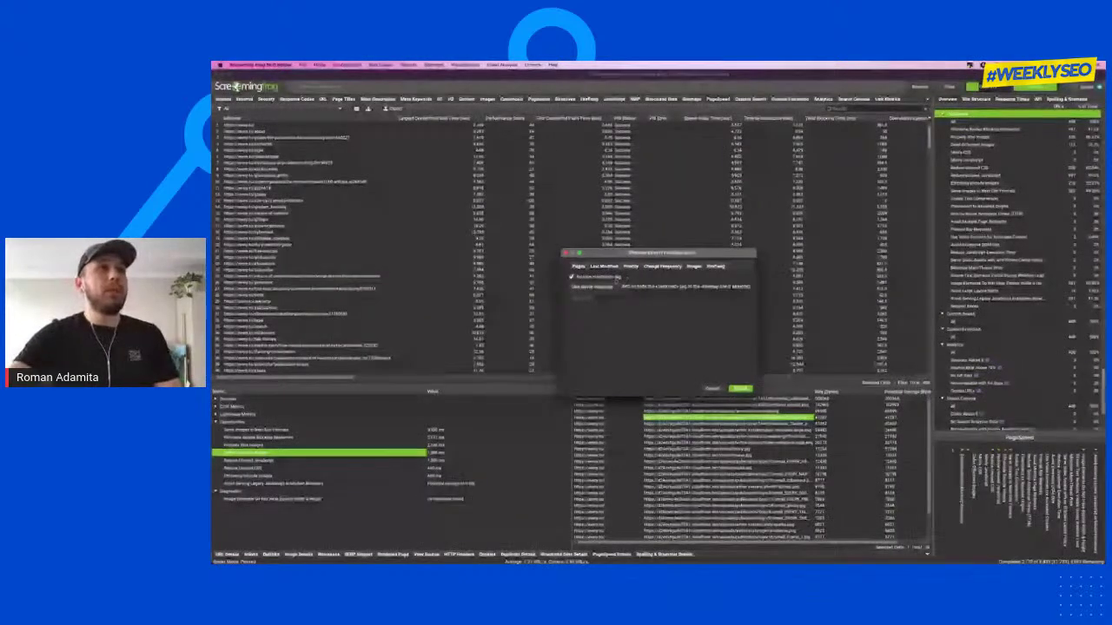
{"action": "left_click", "coordinate": [631, 266]}
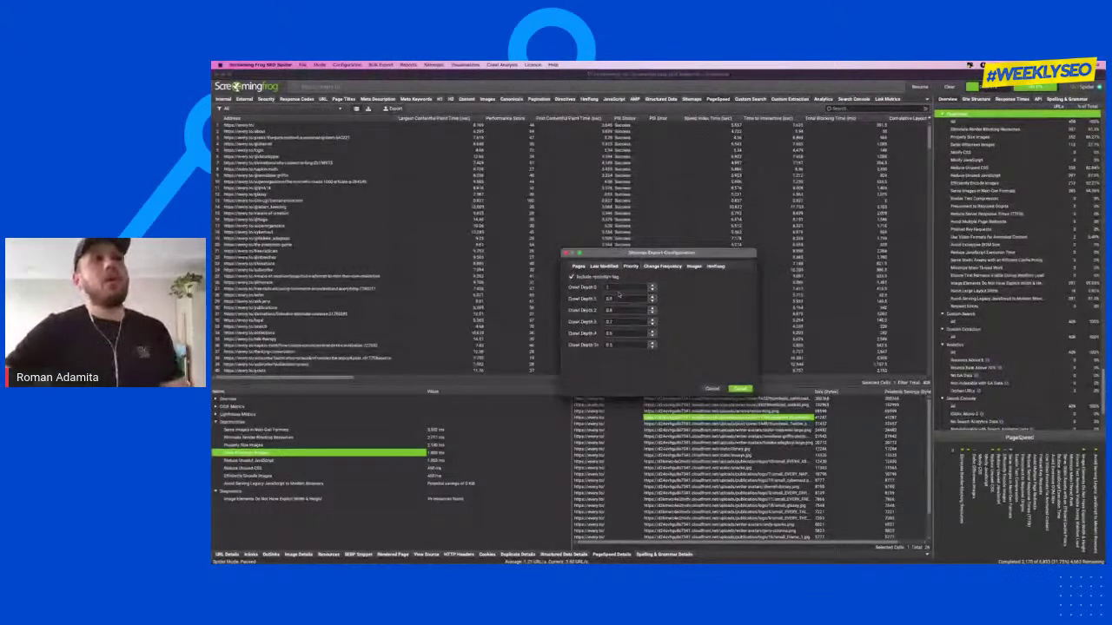
Step: Exclude the changefreq and lastmod tags from the XML sitemap export
{"action": "left_click", "coordinate": [660, 267]}
{"action": "left_click", "coordinate": [572, 277]}
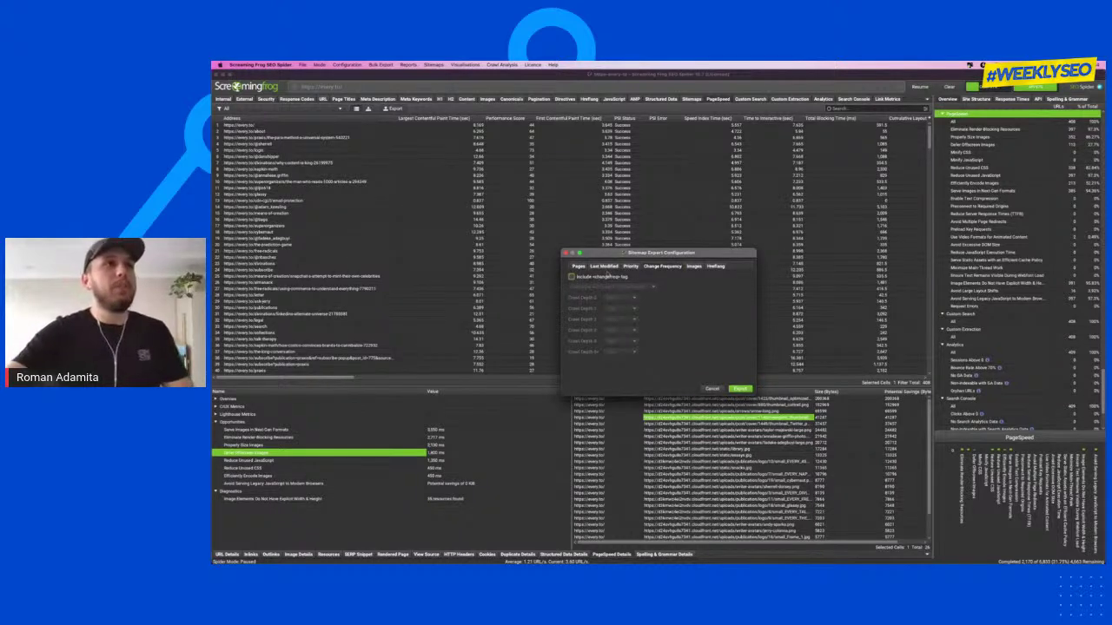
{"action": "left_click", "coordinate": [630, 266]}
{"action": "left_click", "coordinate": [604, 268]}
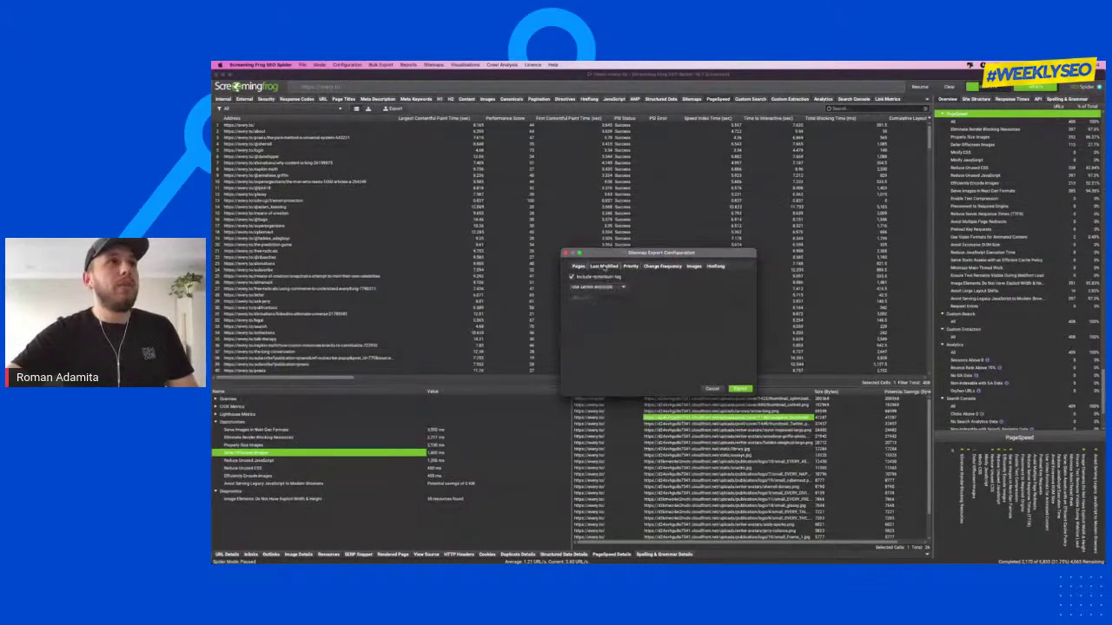
{"action": "left_click", "coordinate": [573, 277]}
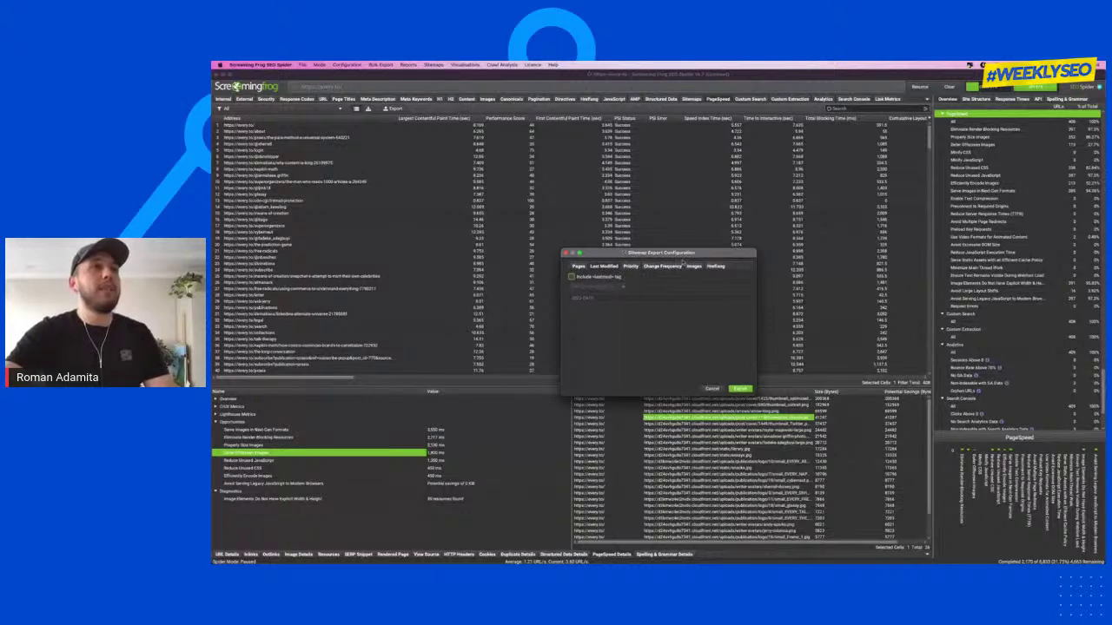
Step: Review the image, hreflang and page options of the sitemap export, leaving images excluded, and cancel the export
{"action": "left_click", "coordinate": [694, 265]}
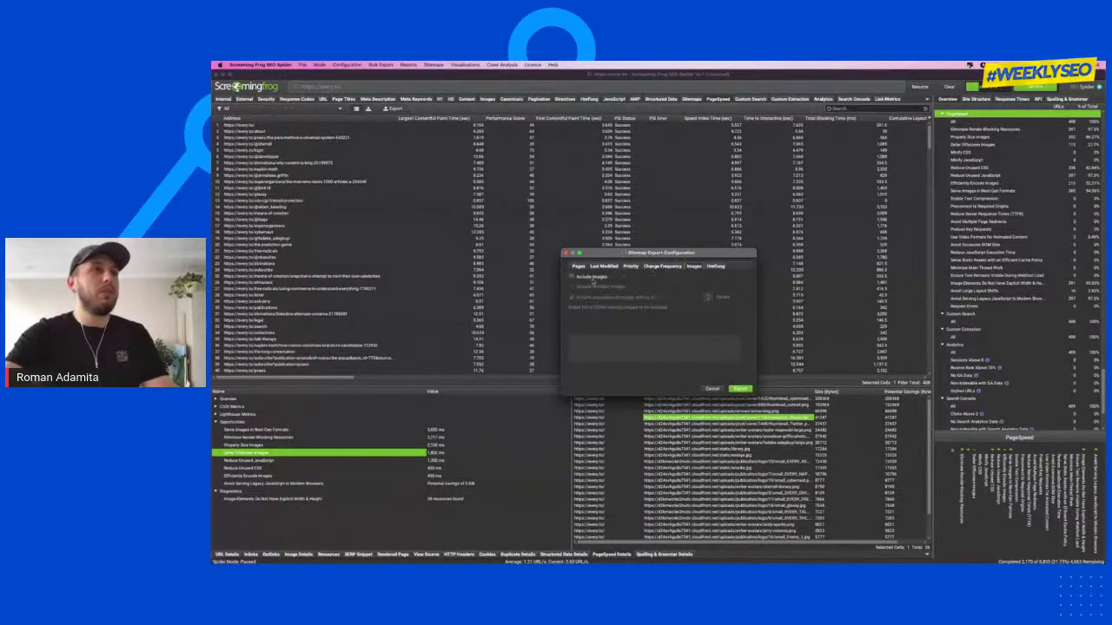
{"action": "left_click", "coordinate": [589, 277]}
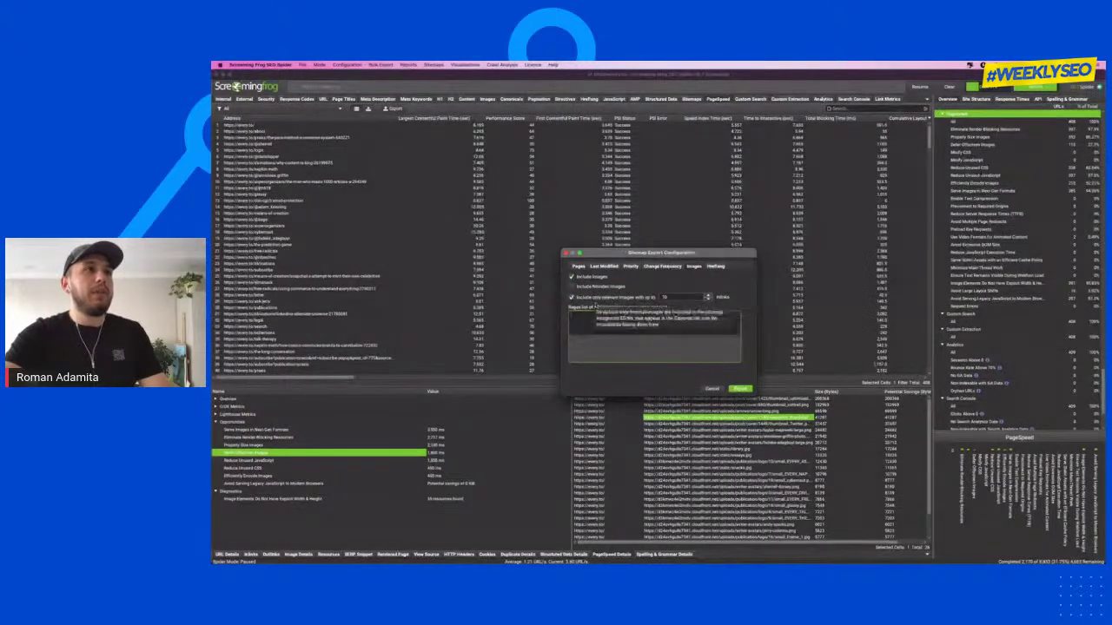
{"action": "left_click", "coordinate": [588, 279]}
{"action": "left_click", "coordinate": [714, 266]}
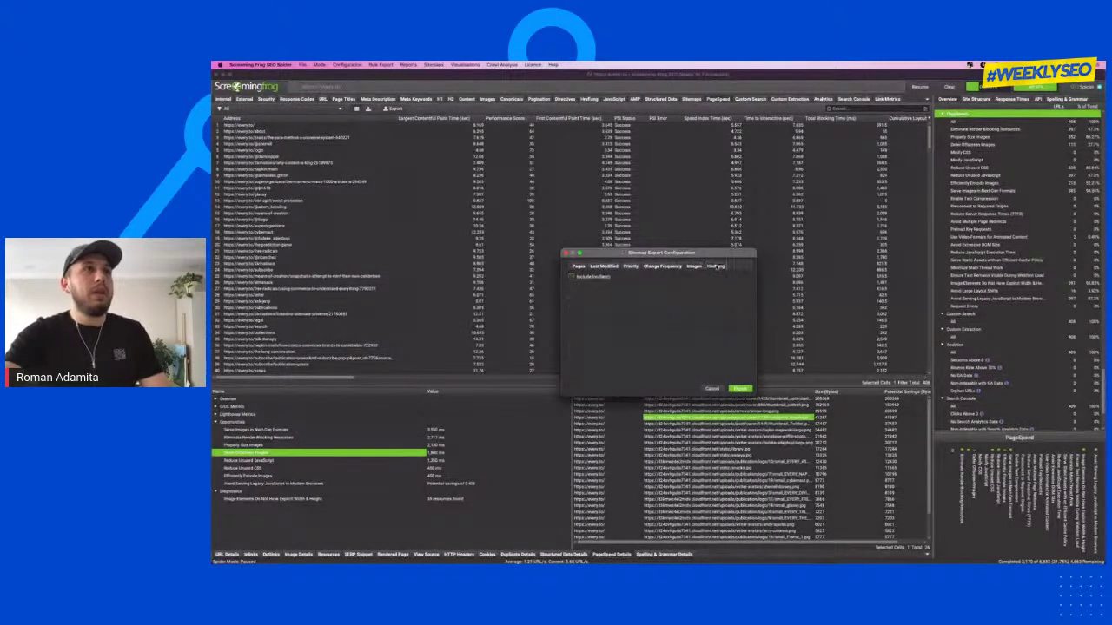
{"action": "left_click", "coordinate": [579, 267]}
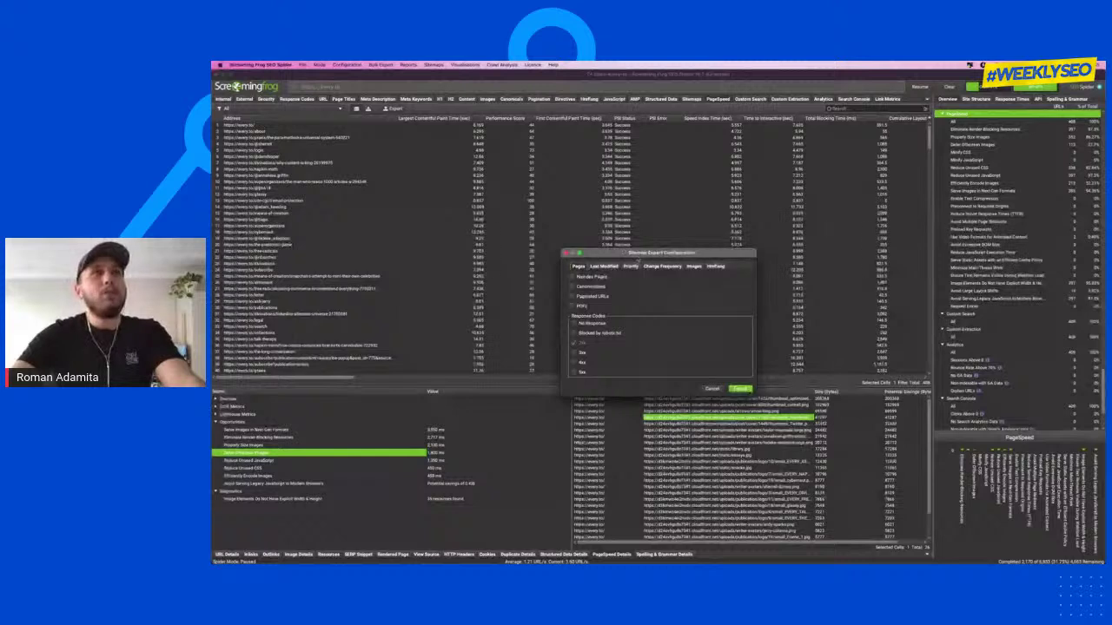
{"action": "left_click_drag", "start_coordinate": [650, 253], "coordinate": [636, 218]}
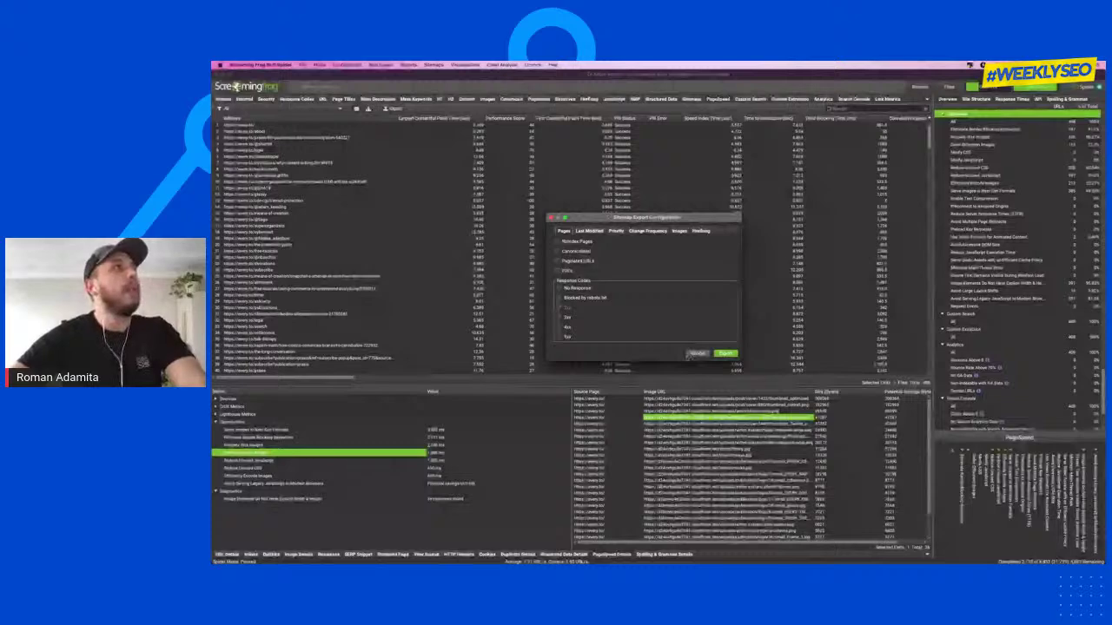
{"action": "left_click", "coordinate": [696, 354]}
Step: Switch to Chrome and review the page-level Performance report in Google Search Console for picardes.com
{"action": "key", "text": "super+Tab"}
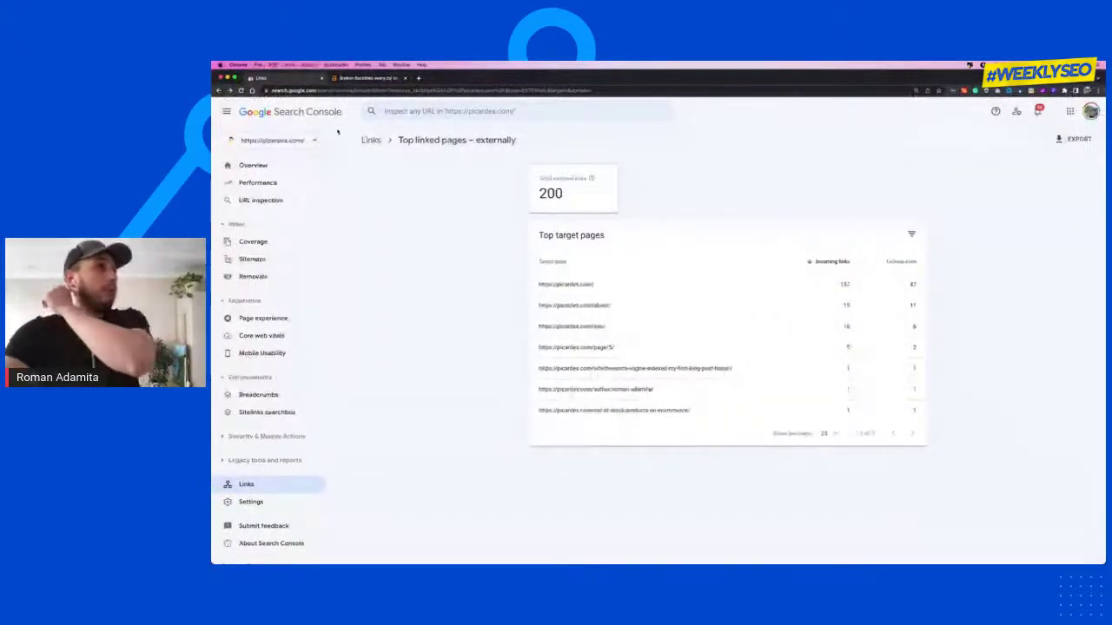
{"action": "key", "text": "super+Tab"}
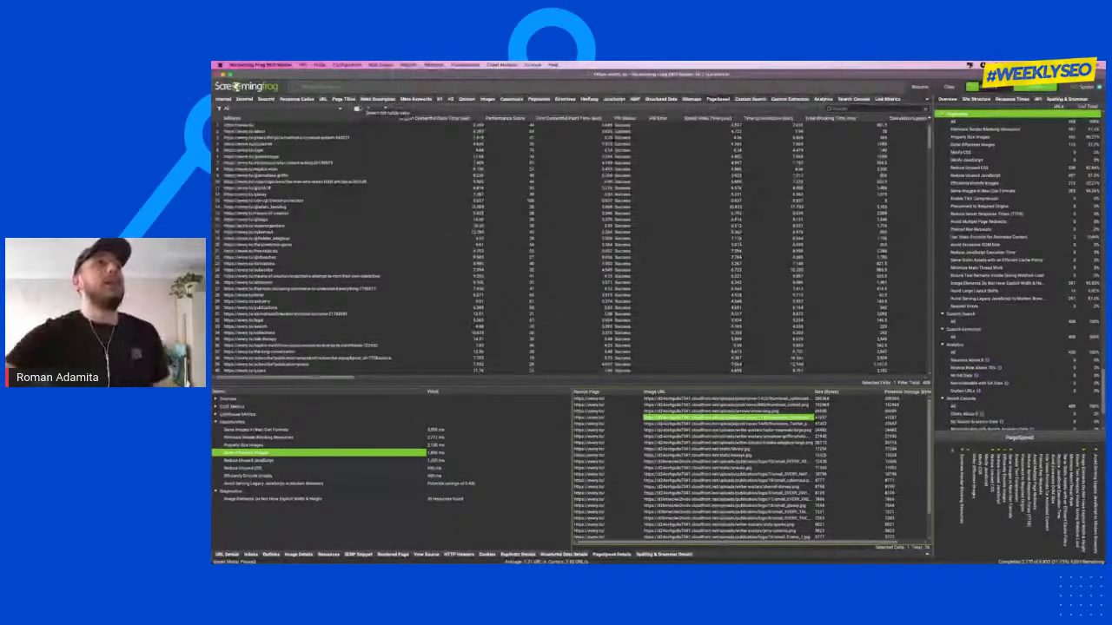
{"action": "key", "text": "ctrl+Right"}
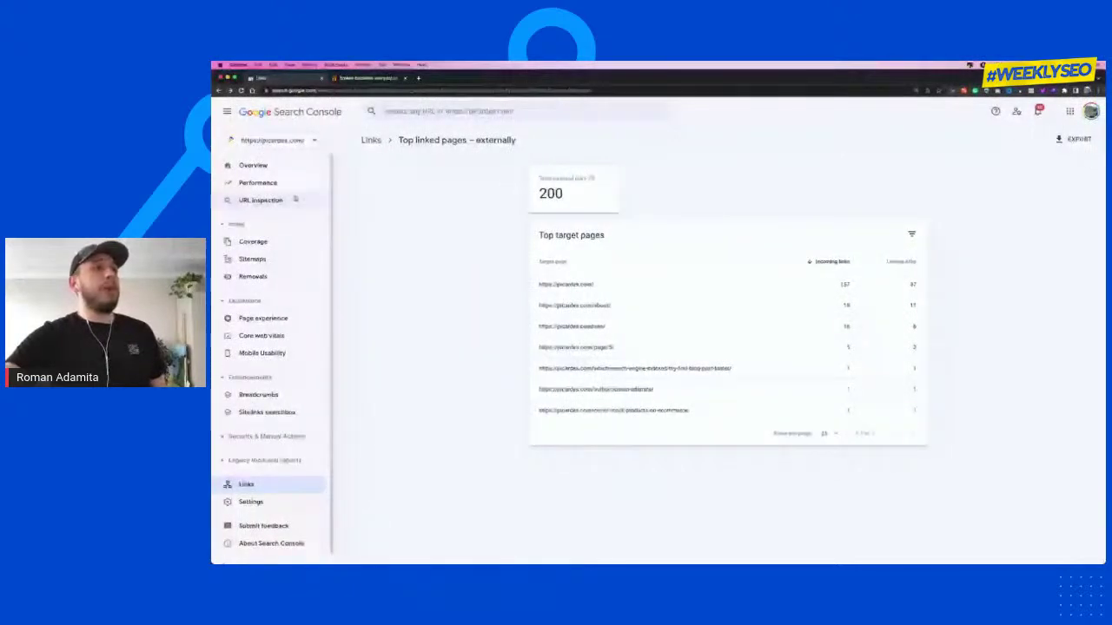
{"action": "left_click", "coordinate": [258, 182]}
{"action": "left_click", "coordinate": [545, 443]}
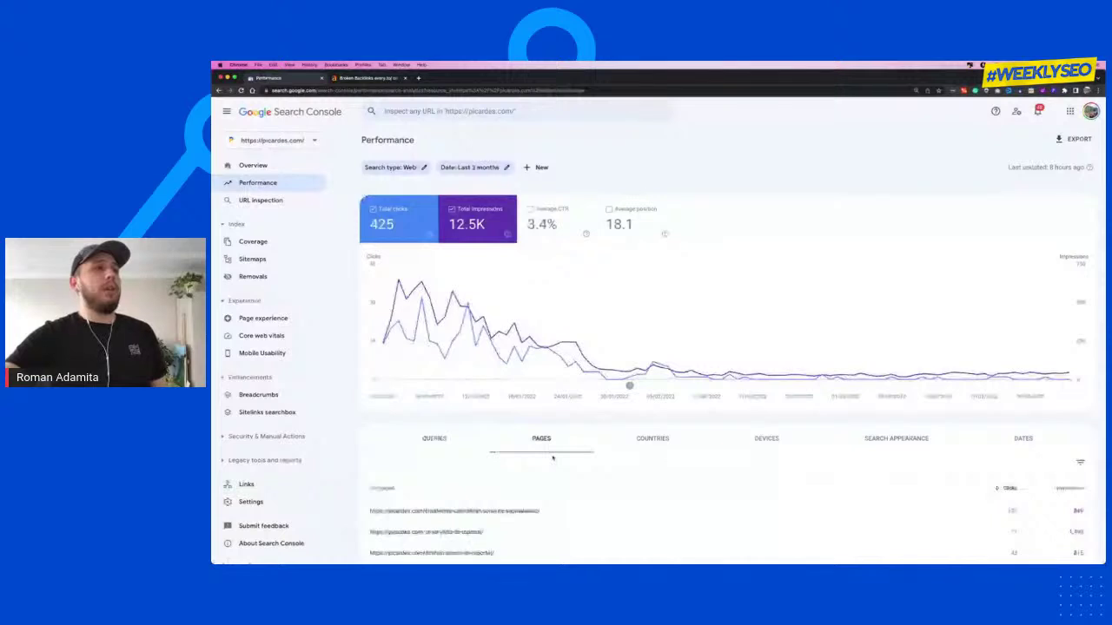
{"action": "scroll", "coordinate": [553, 458], "scroll_direction": "down", "scroll_amount": 2}
{"action": "scroll", "coordinate": [553, 458], "scroll_direction": "up", "scroll_amount": 2}
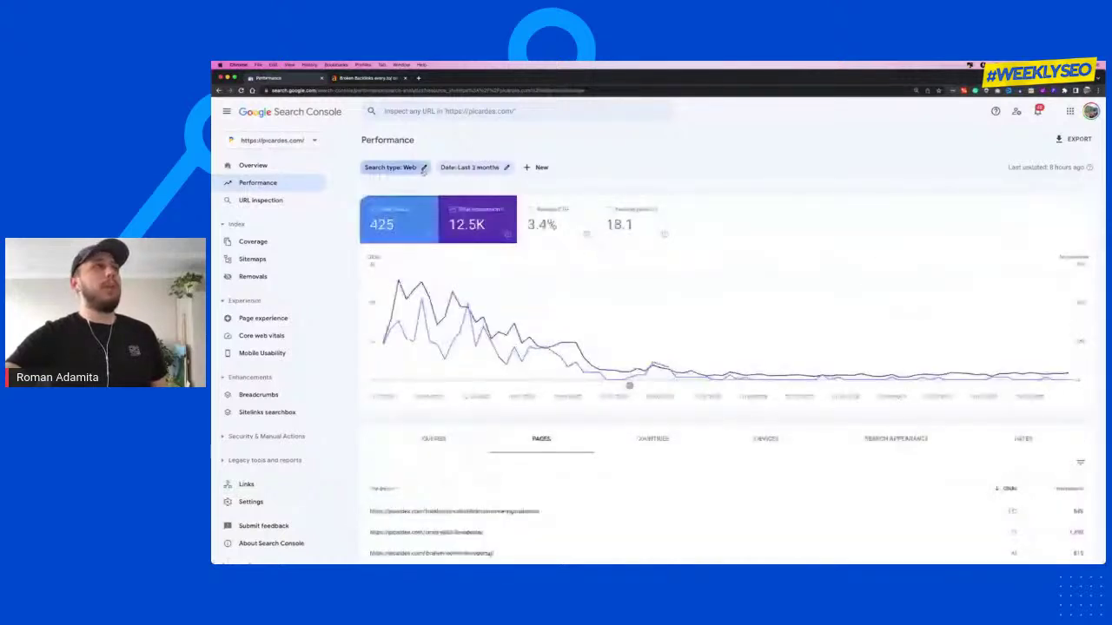
Step: Revisit the Ahrefs Broken Backlinks report, and view the crawl modes in Screaming Frog SEO Spider without changing the mode
{"action": "left_click", "coordinate": [356, 79]}
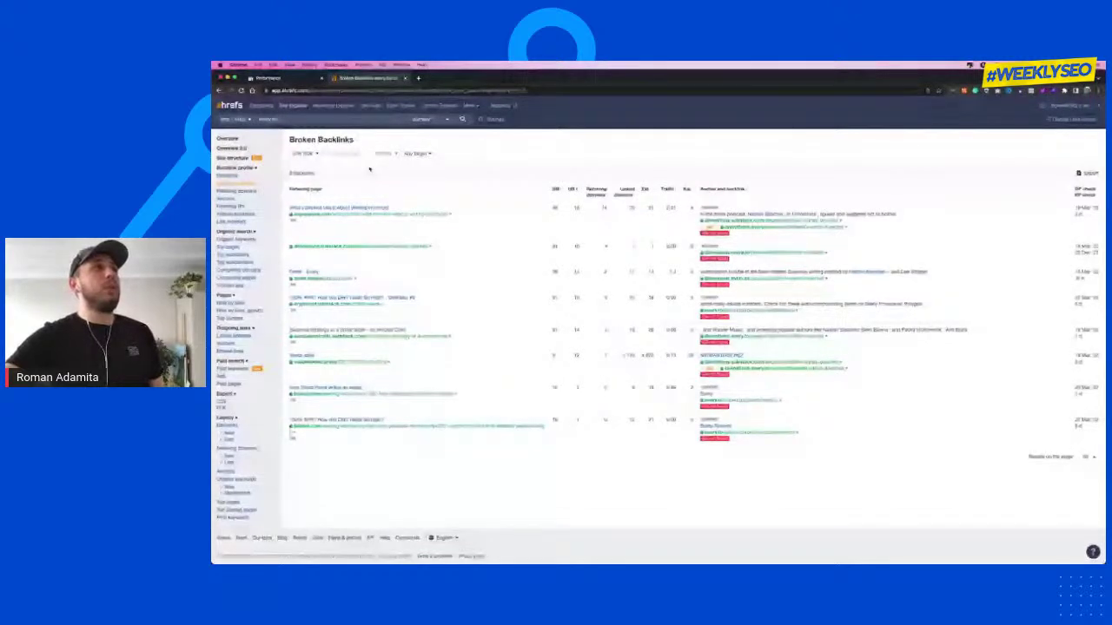
{"action": "key", "text": "super+Tab"}
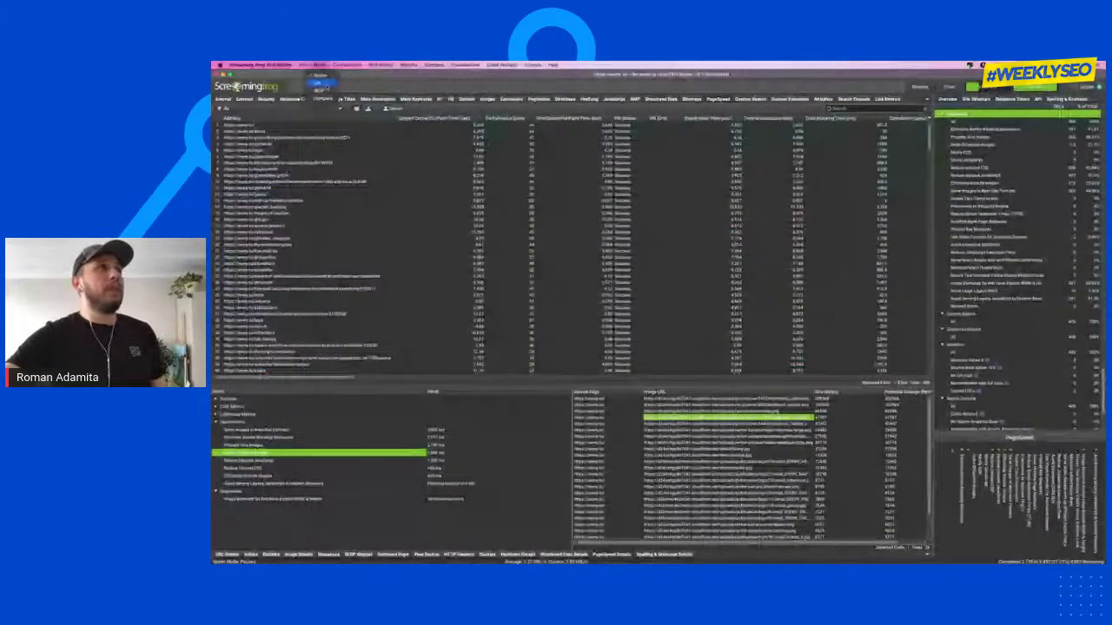
{"action": "left_click", "coordinate": [470, 151]}
{"action": "key", "text": "ctrl+Right"}
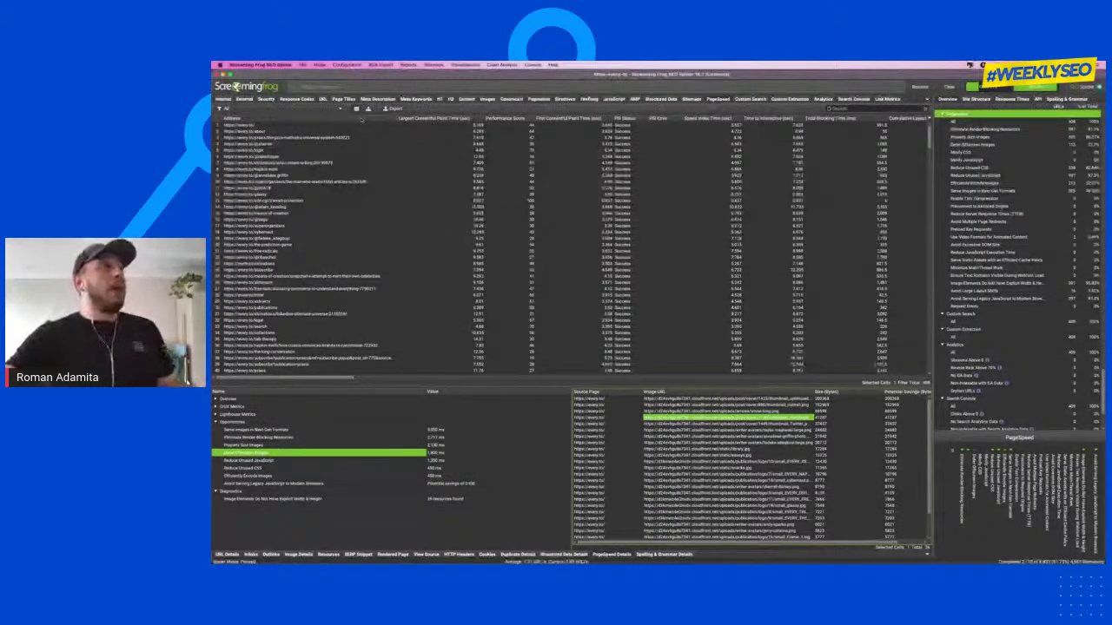
Step: Add a custom search rule that finds pages containing the text "out of stock"
{"action": "left_click", "coordinate": [340, 65]}
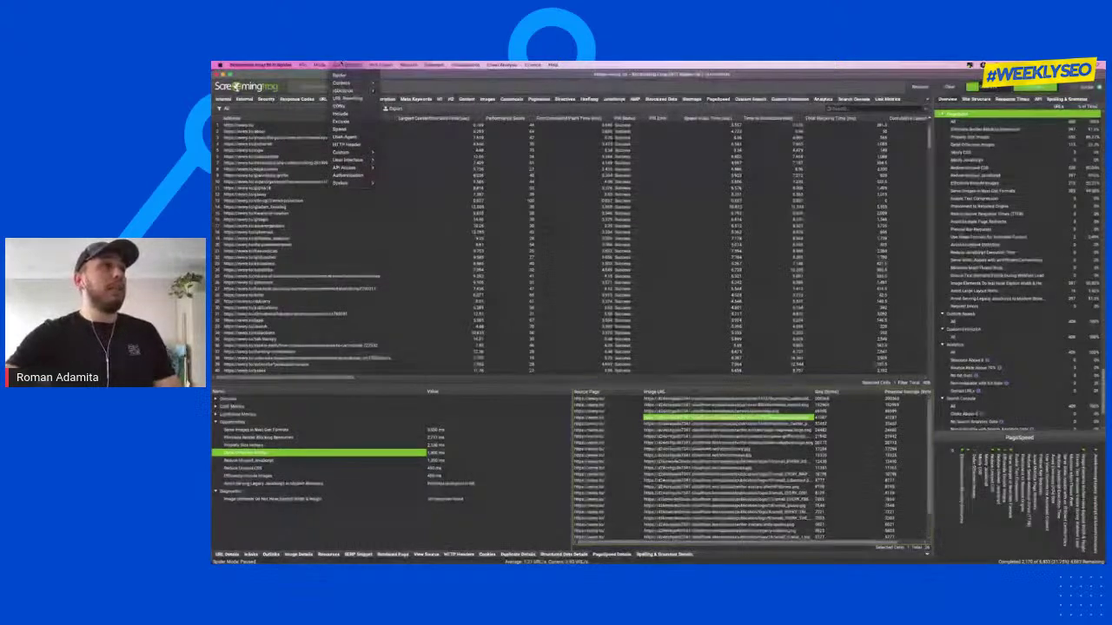
{"action": "mouse_move", "coordinate": [358, 153]}
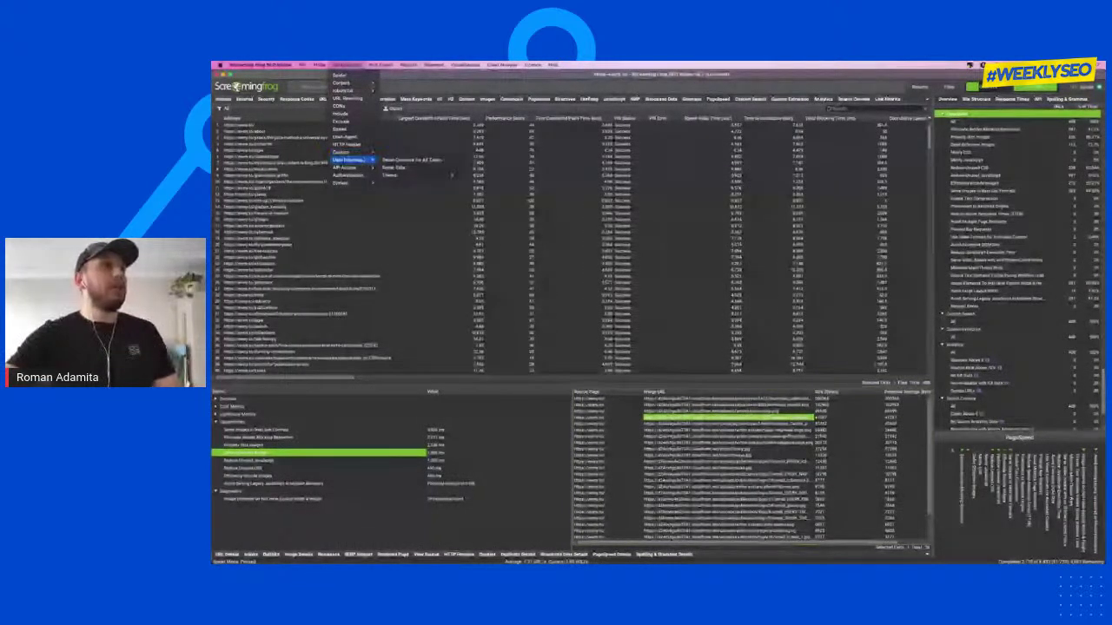
{"action": "left_click", "coordinate": [396, 153]}
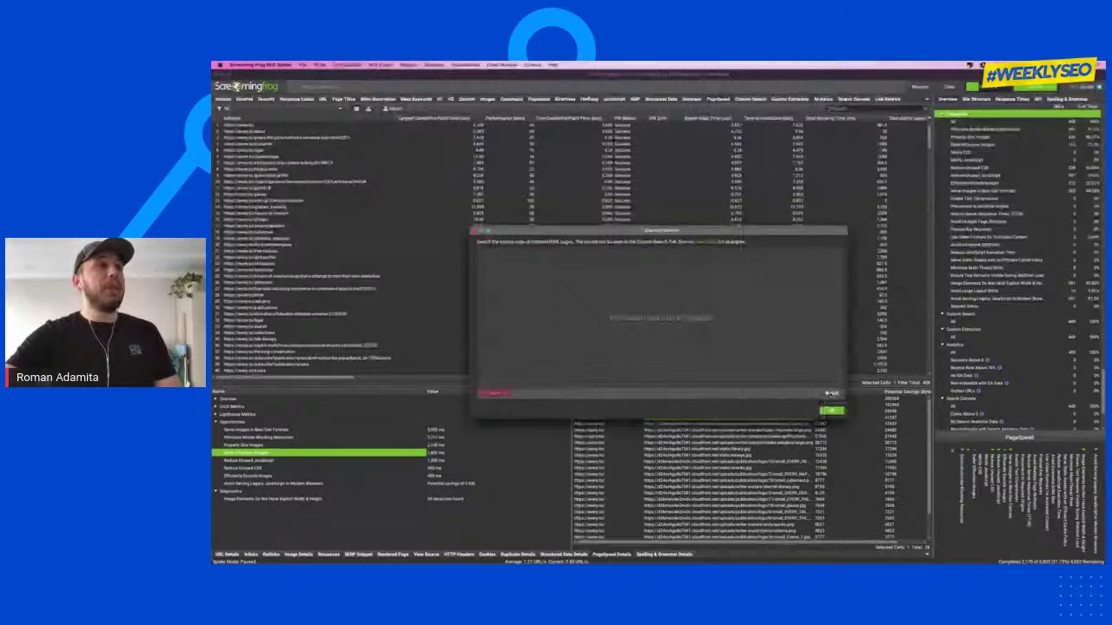
{"action": "left_click", "coordinate": [831, 394]}
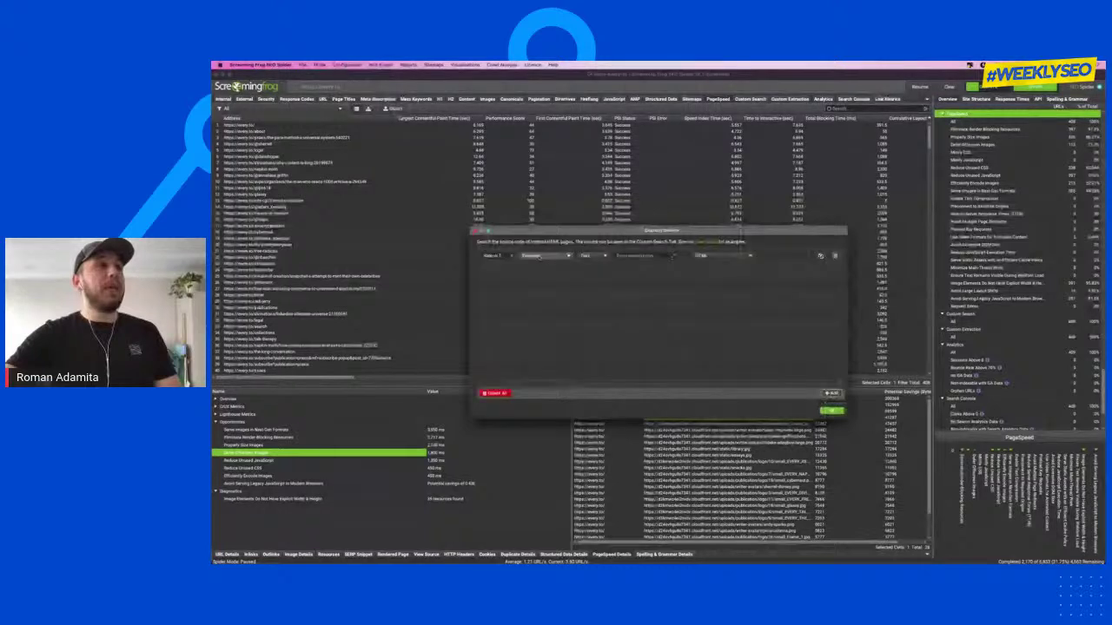
{"action": "left_click", "coordinate": [543, 257]}
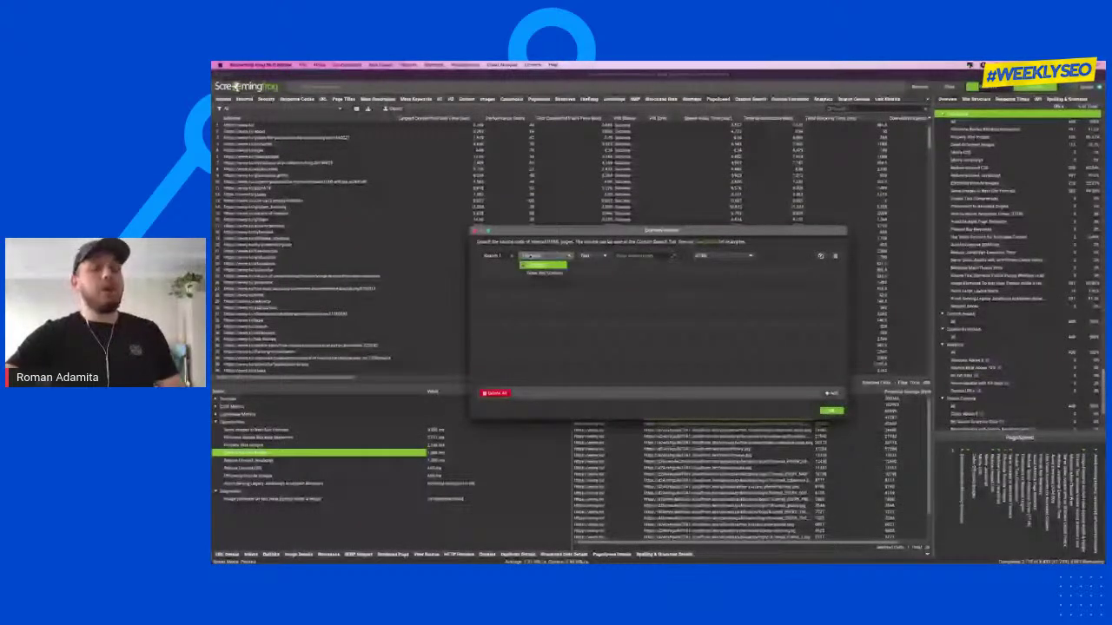
{"action": "left_click", "coordinate": [543, 264]}
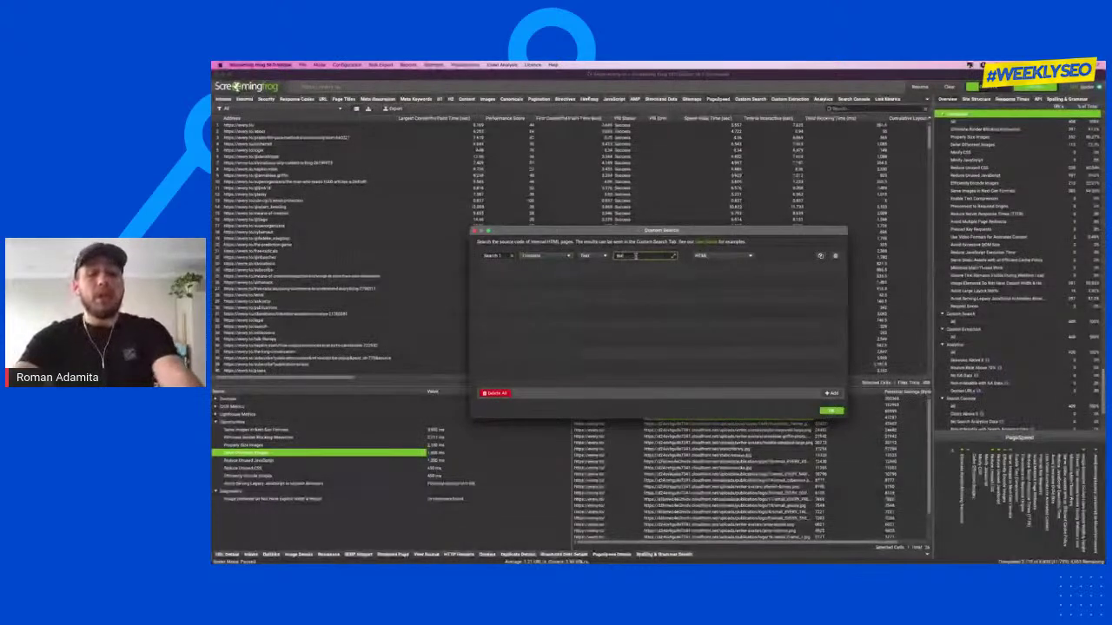
{"action": "type", "text": "out of stock"}
{"action": "left_click_drag", "start_coordinate": [615, 256], "coordinate": [641, 256]}
{"action": "left_click", "coordinate": [640, 255]}
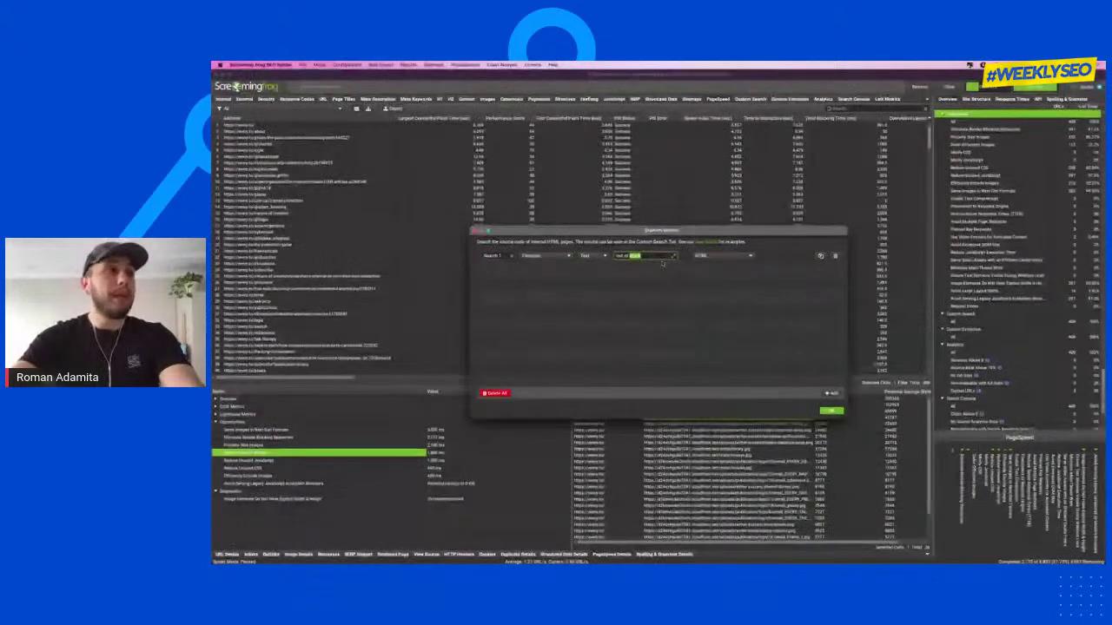
Step: Switch to Chrome to examine the referring pages in the Ahrefs Broken Backlinks report, and return to Screaming Frog SEO Spider
{"action": "key", "text": "ctrl+Right"}
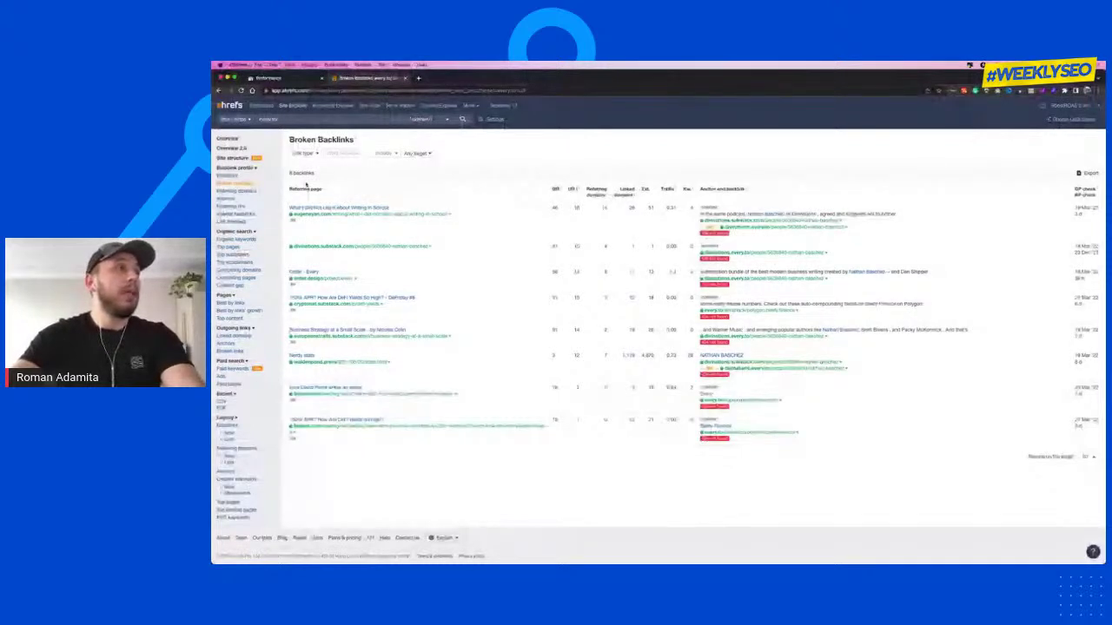
{"action": "scroll", "coordinate": [305, 184], "scroll_direction": "up", "scroll_amount": 3}
{"action": "scroll", "coordinate": [292, 186], "scroll_direction": "up", "scroll_amount": 5}
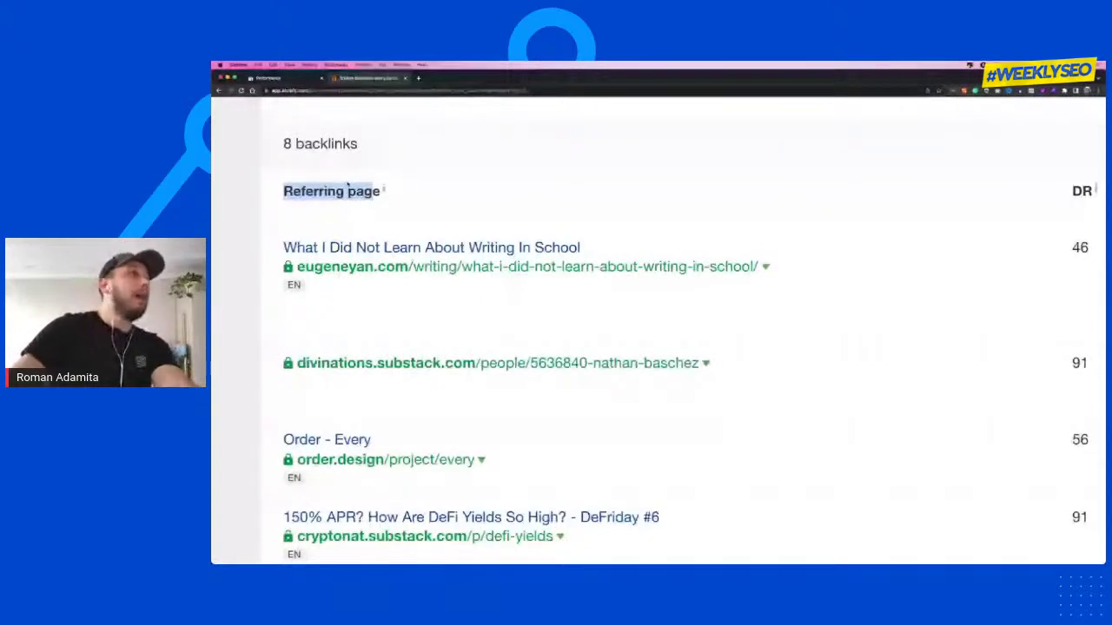
{"action": "scroll", "coordinate": [347, 186], "scroll_direction": "down", "scroll_amount": 8}
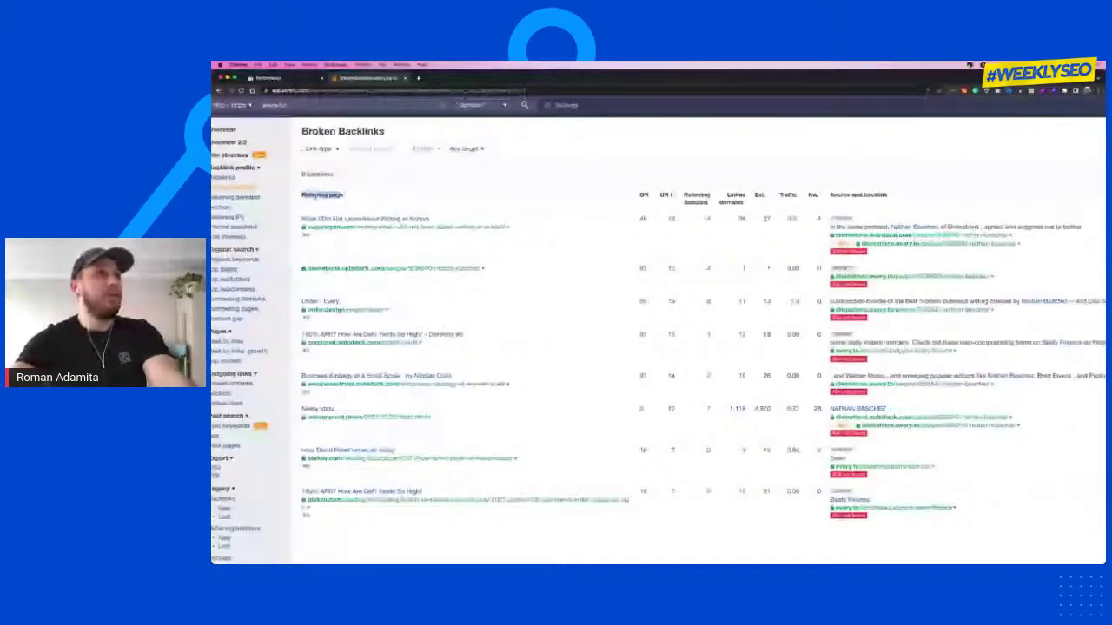
{"action": "key", "text": "ctrl+Left"}
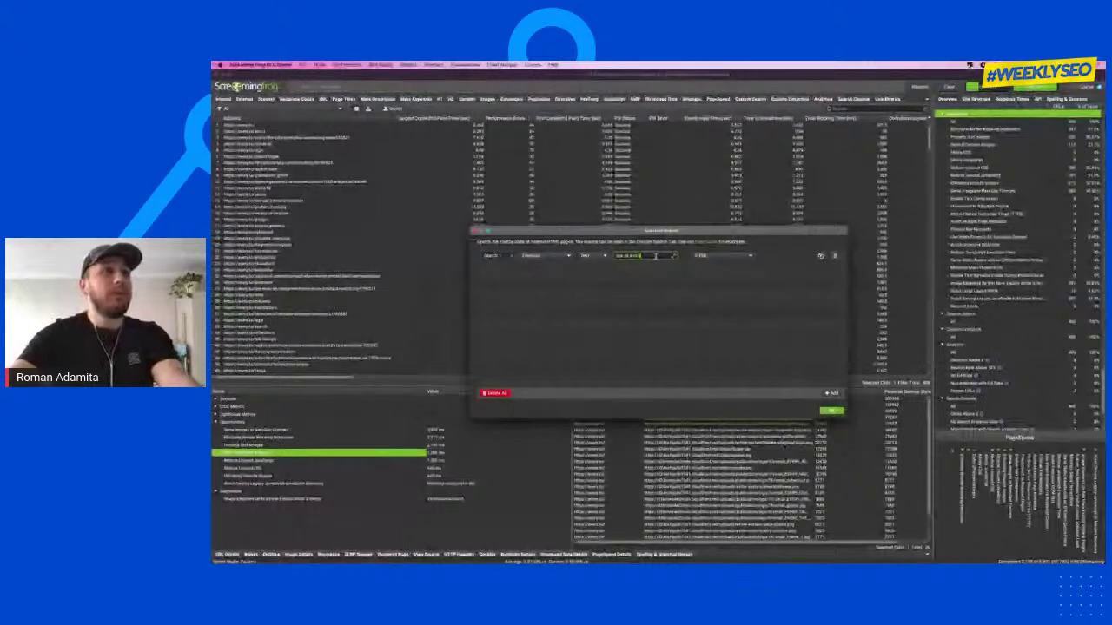
Step: Limit the "out of stock" custom search to Page Text No Anchors and close the Custom Search configuration
{"action": "left_click", "coordinate": [721, 255]}
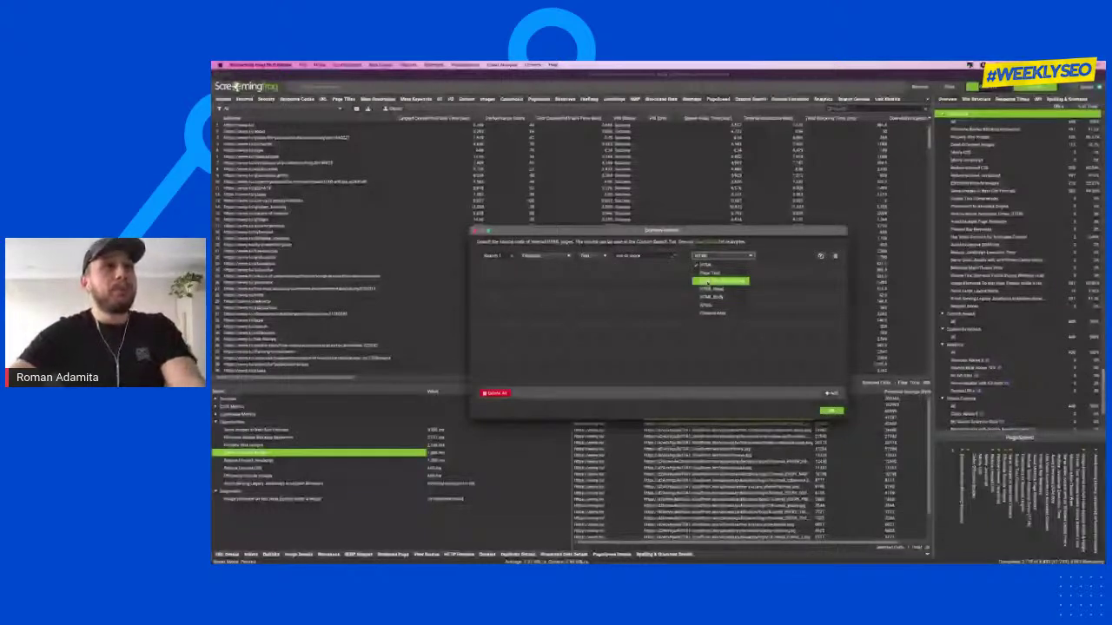
{"action": "left_click", "coordinate": [708, 282]}
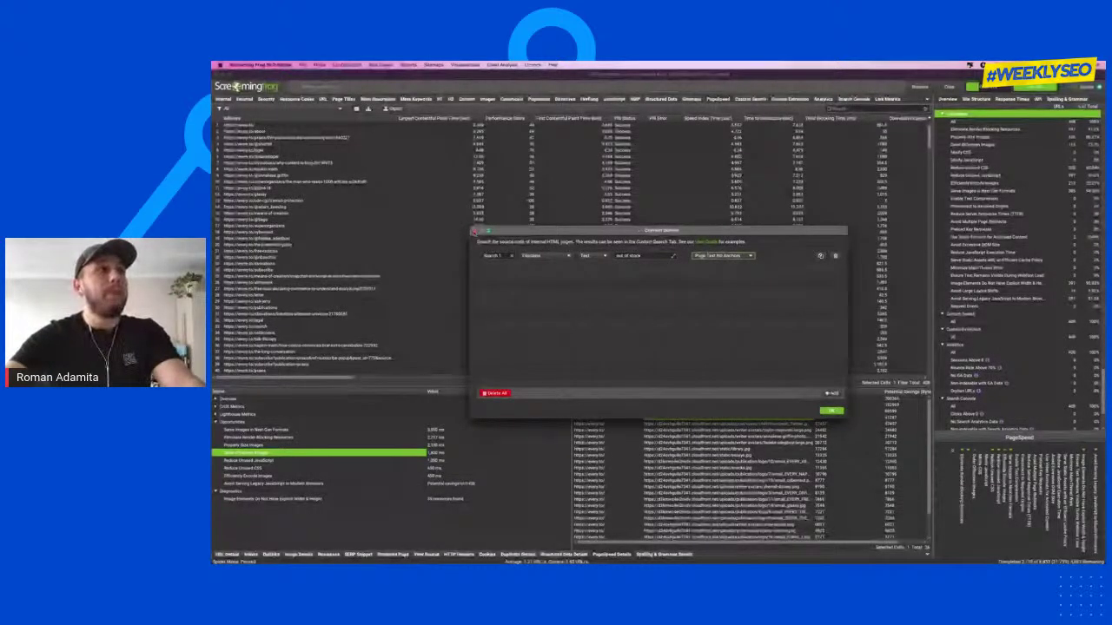
{"action": "left_click", "coordinate": [474, 231]}
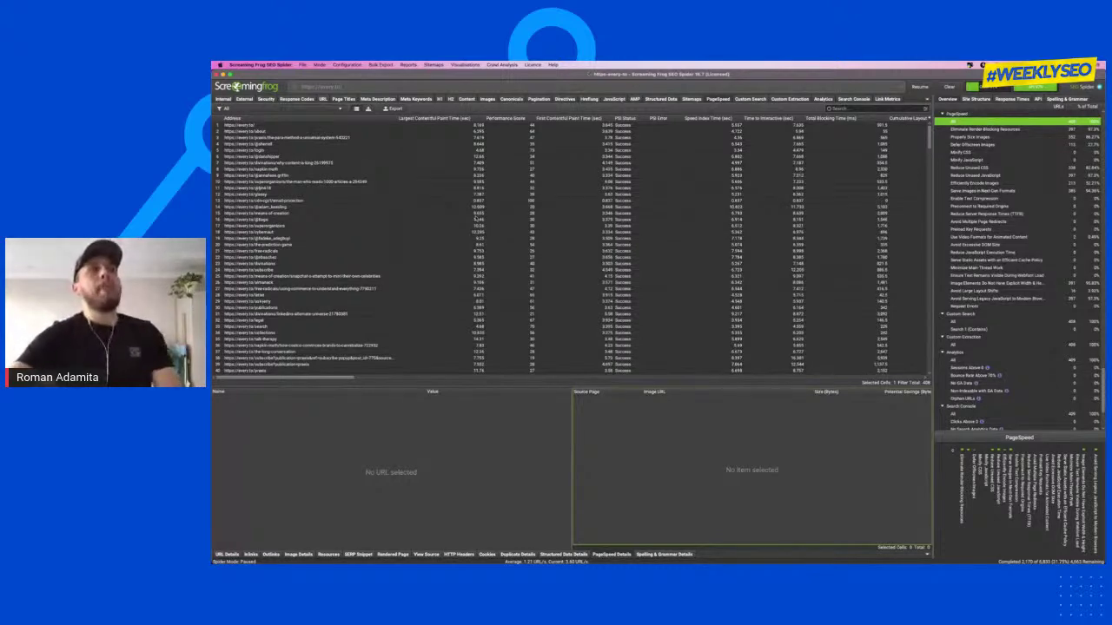
Step: Switch to Chrome and open the start-date calendar of the Custom date range in the Search Console Performance report
{"action": "key", "text": "ctrl+Right"}
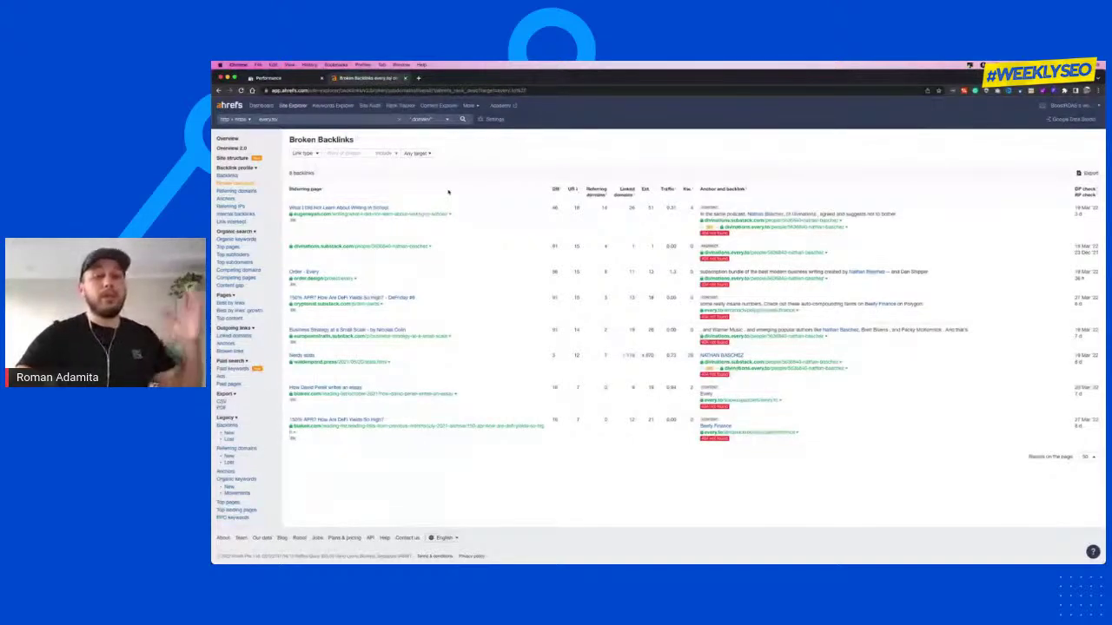
{"action": "left_click", "coordinate": [269, 78]}
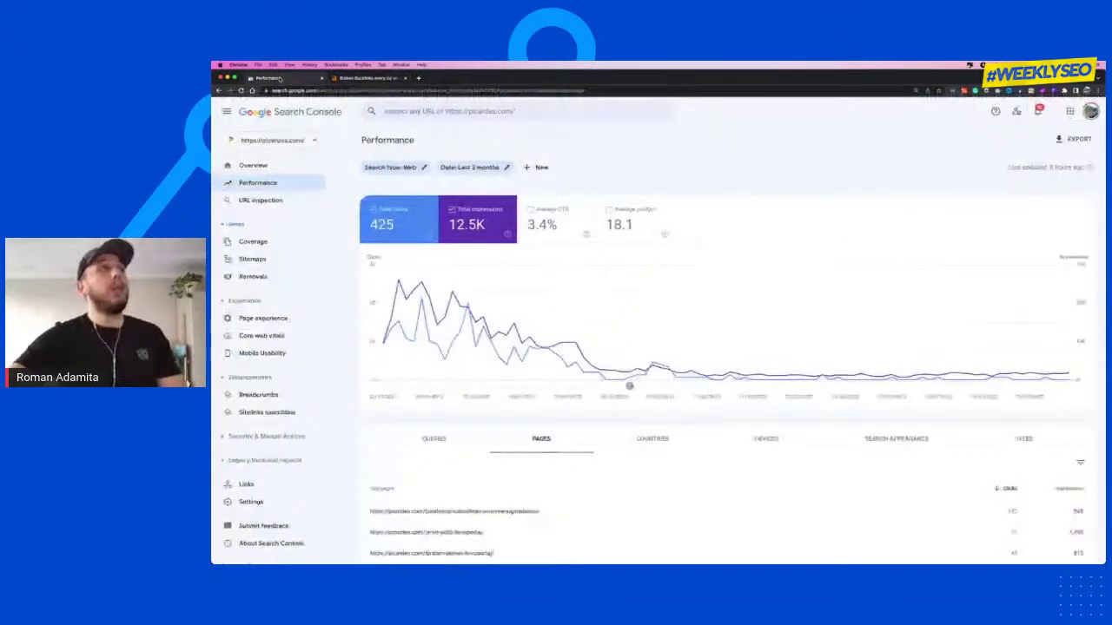
{"action": "left_click", "coordinate": [348, 78]}
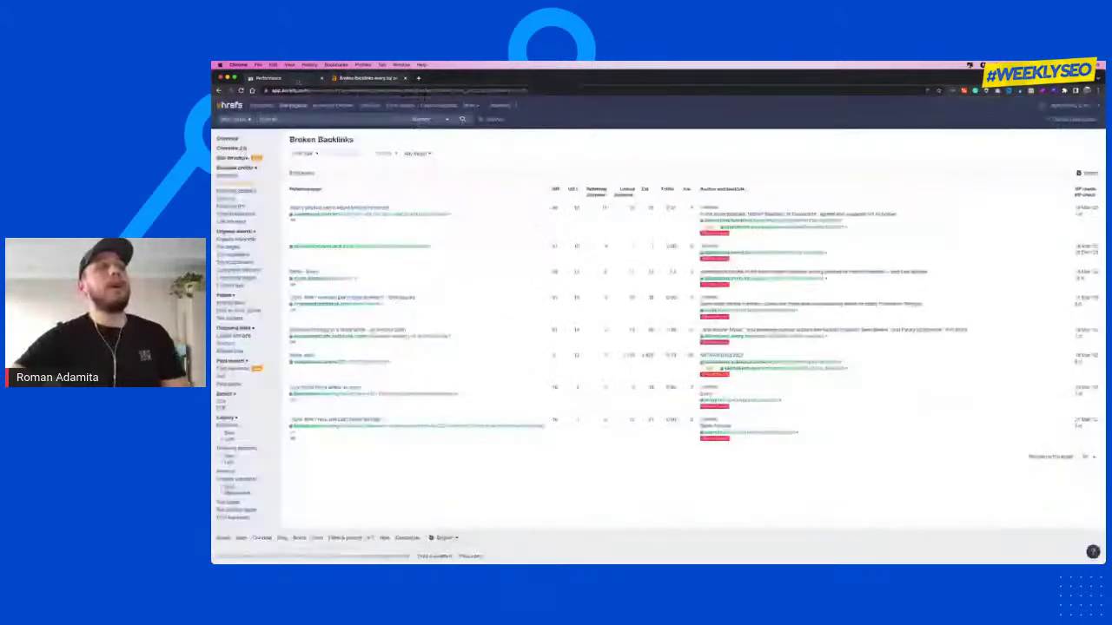
{"action": "left_click", "coordinate": [295, 83]}
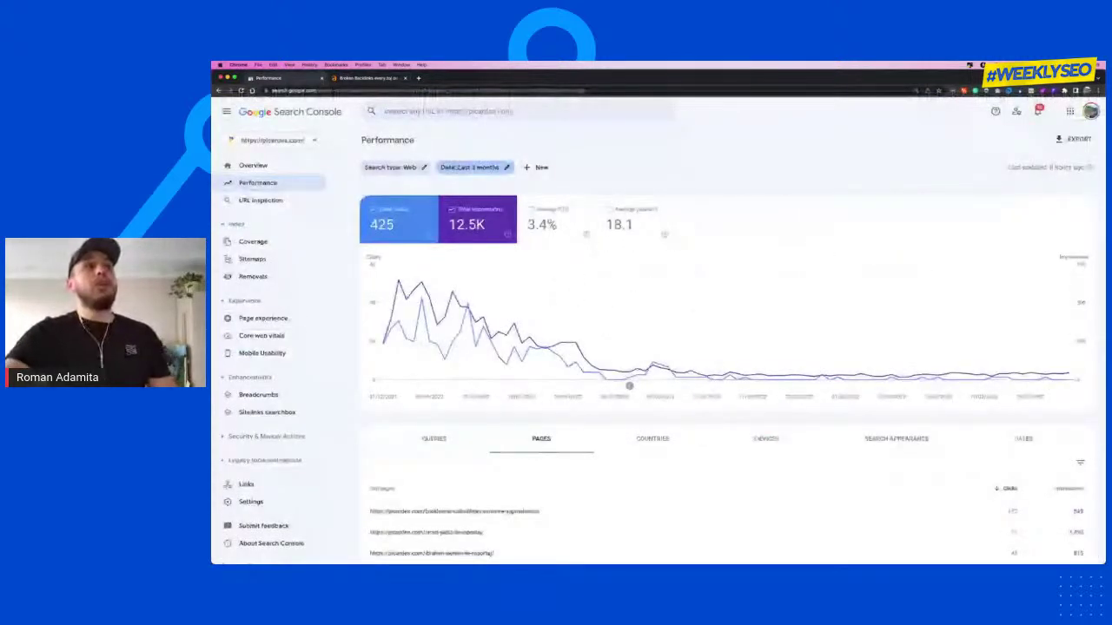
{"action": "left_click", "coordinate": [473, 167]}
{"action": "left_click", "coordinate": [567, 400]}
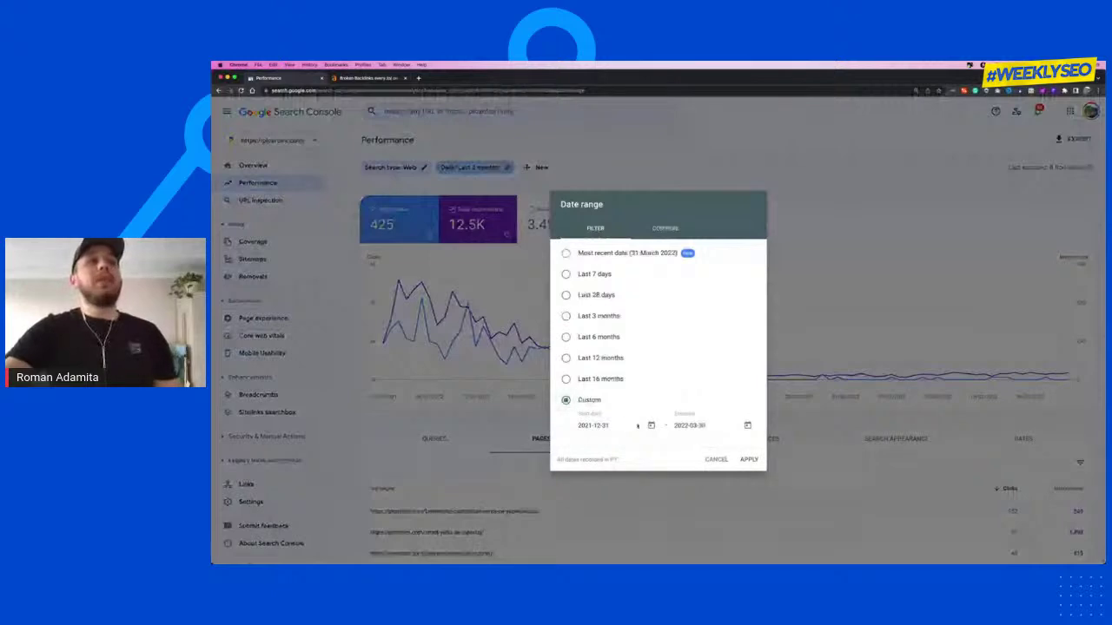
{"action": "left_click", "coordinate": [648, 425]}
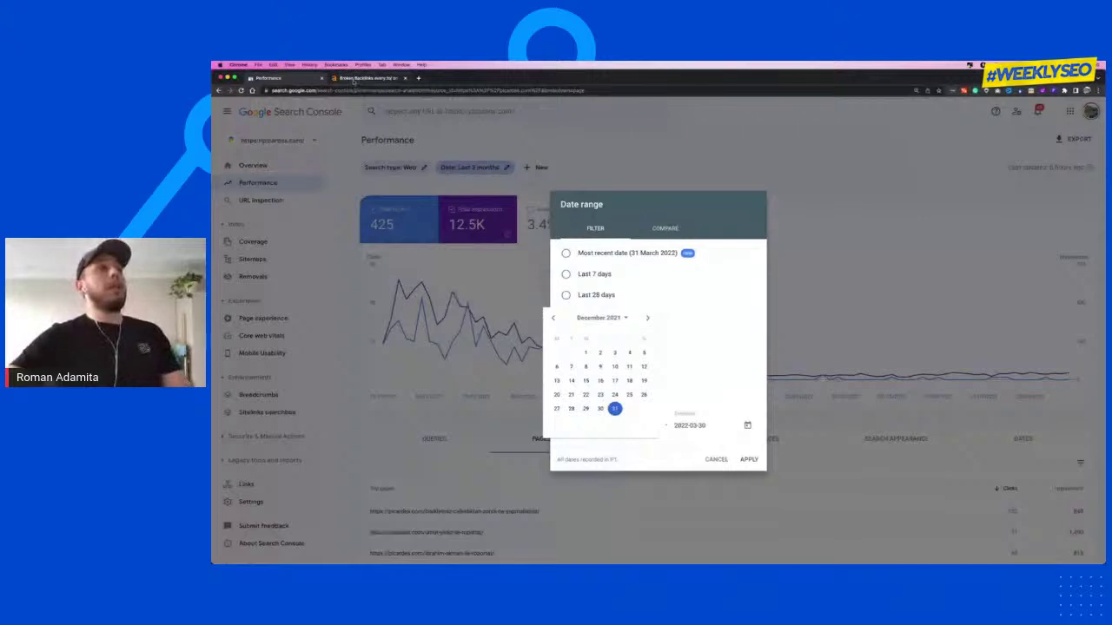
Step: View the Ahrefs Broken Backlinks report again, and return to Screaming Frog SEO Spider to check its crawl modes
{"action": "left_click", "coordinate": [353, 78]}
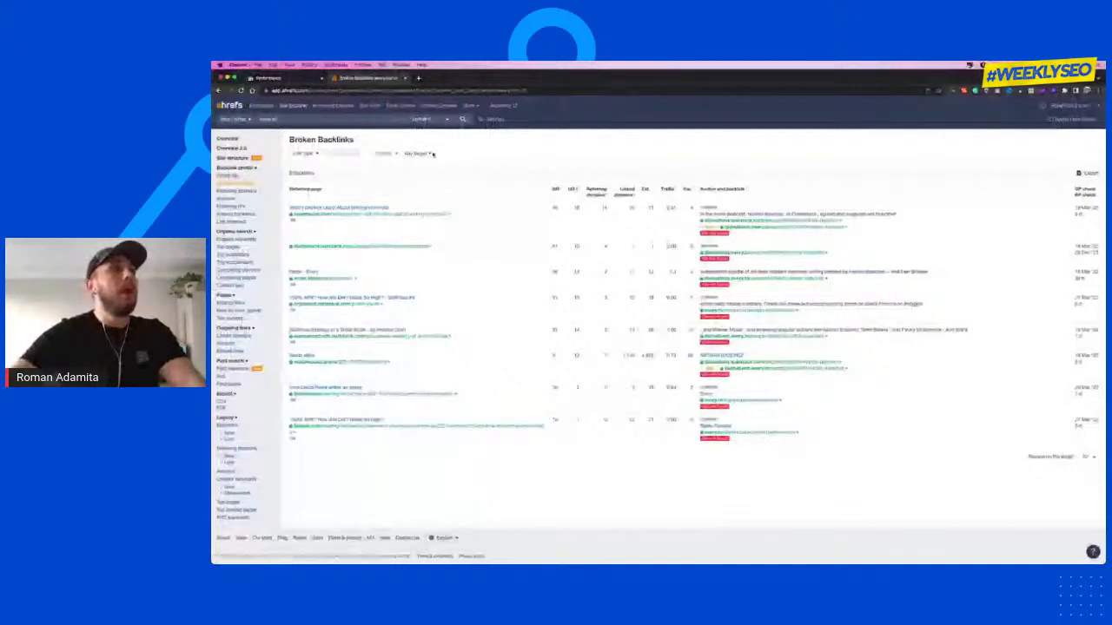
{"action": "key", "text": "ctrl+Left"}
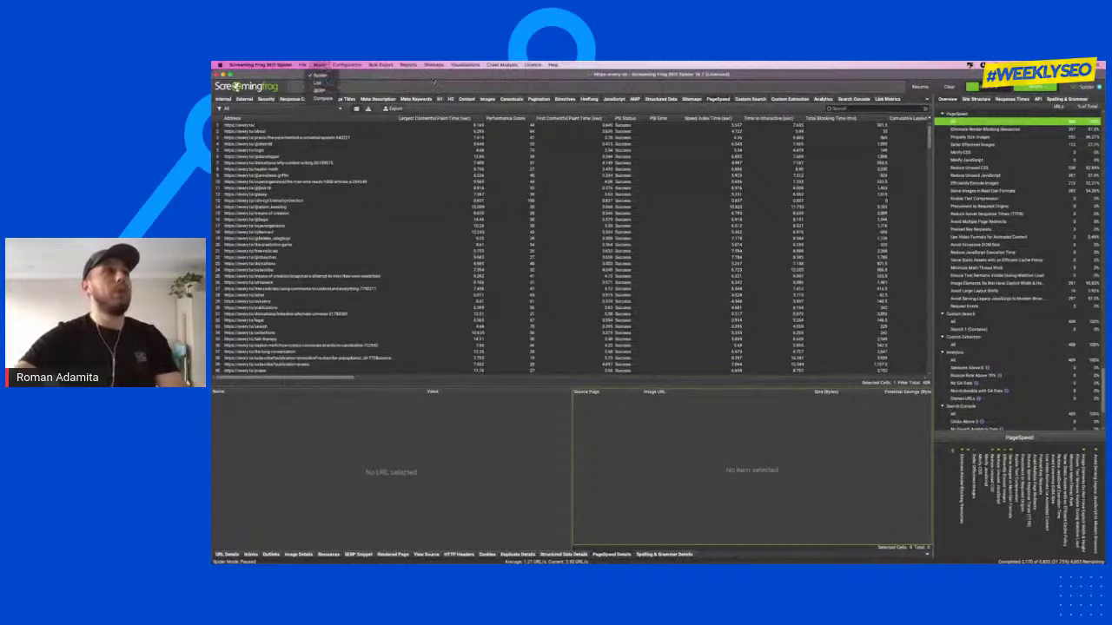
{"action": "left_click", "coordinate": [318, 88]}
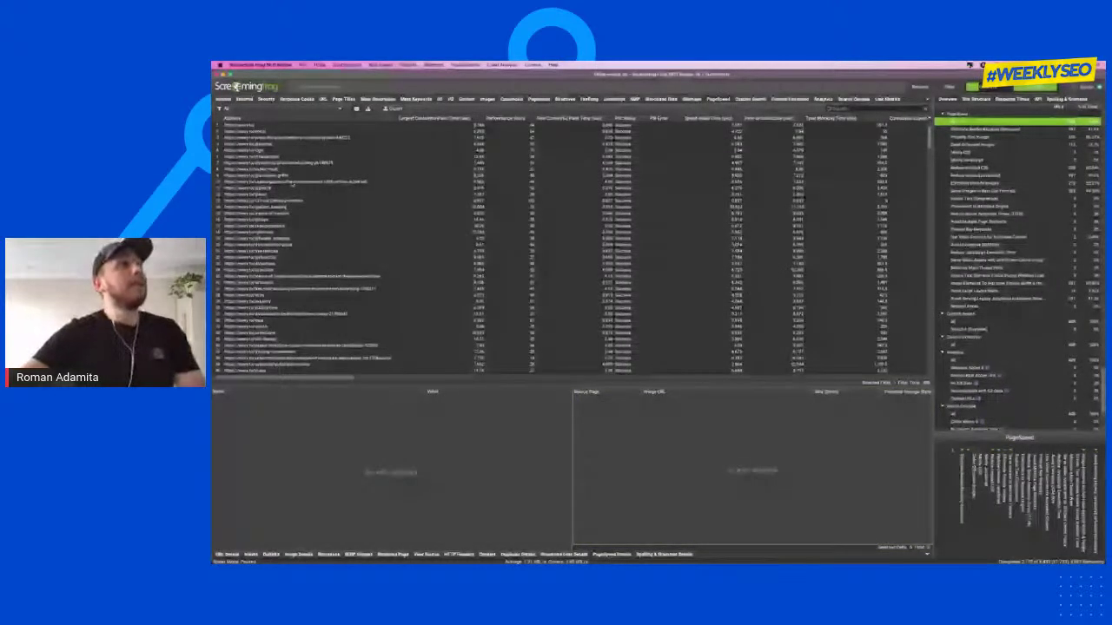
Step: Select a crawled URL in the PageSpeed results and review its image details and structured data details
{"action": "left_click", "coordinate": [295, 167]}
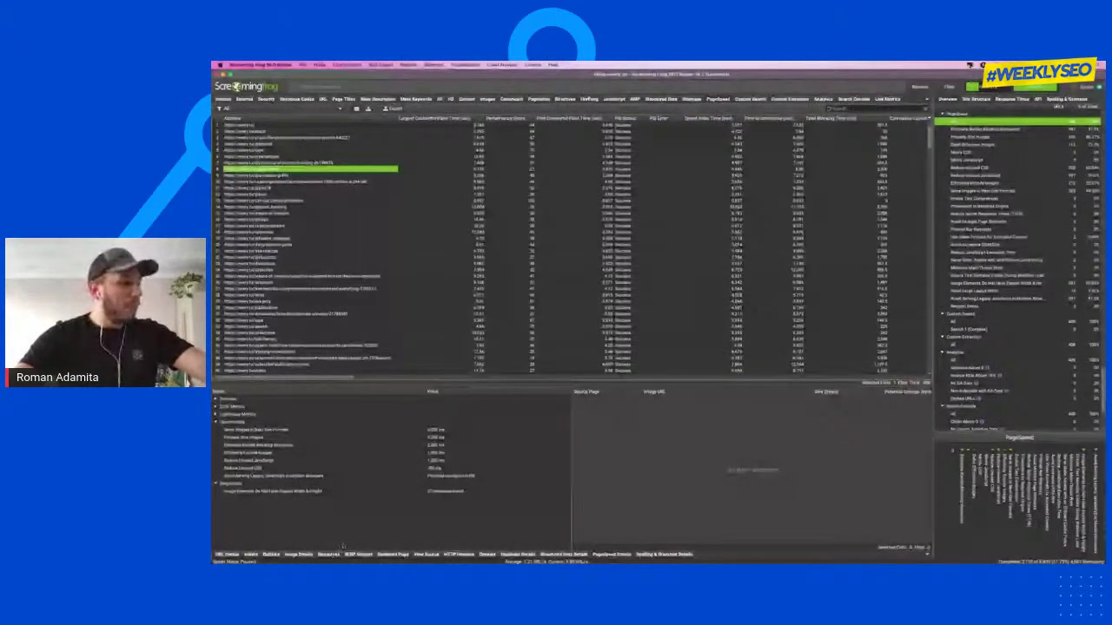
{"action": "left_click", "coordinate": [298, 554]}
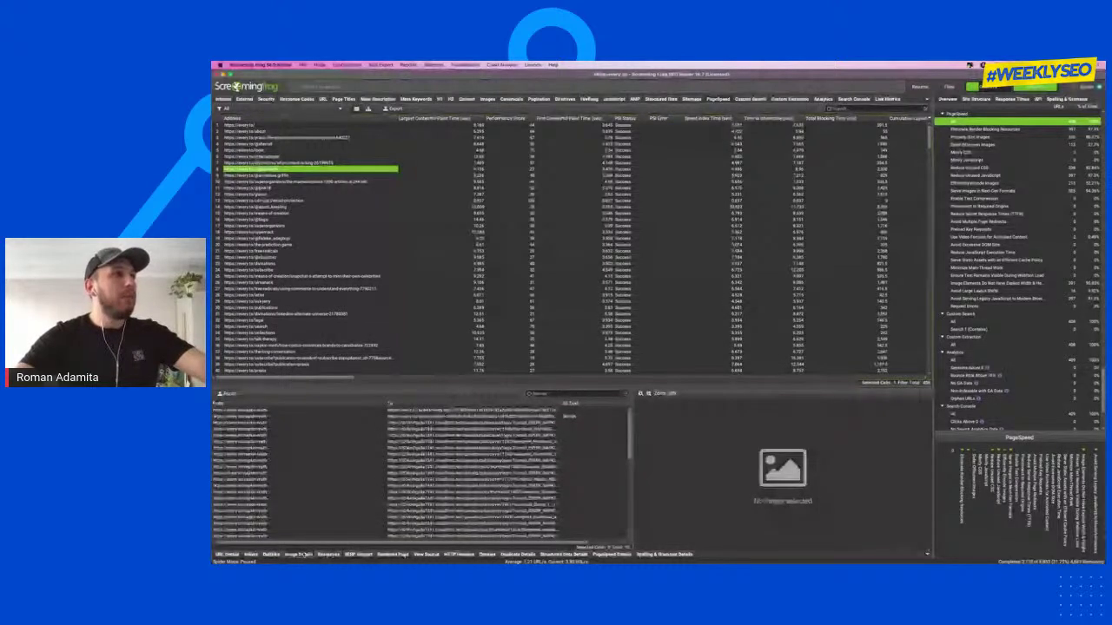
{"action": "scroll", "coordinate": [324, 470], "scroll_direction": "down", "scroll_amount": 8}
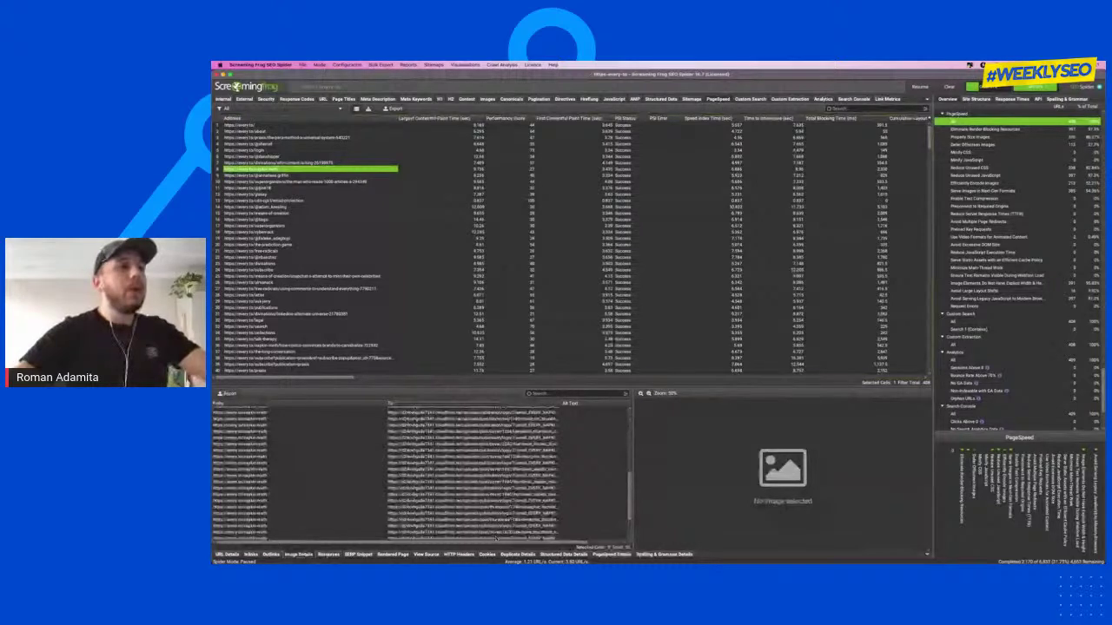
{"action": "left_click", "coordinate": [547, 554]}
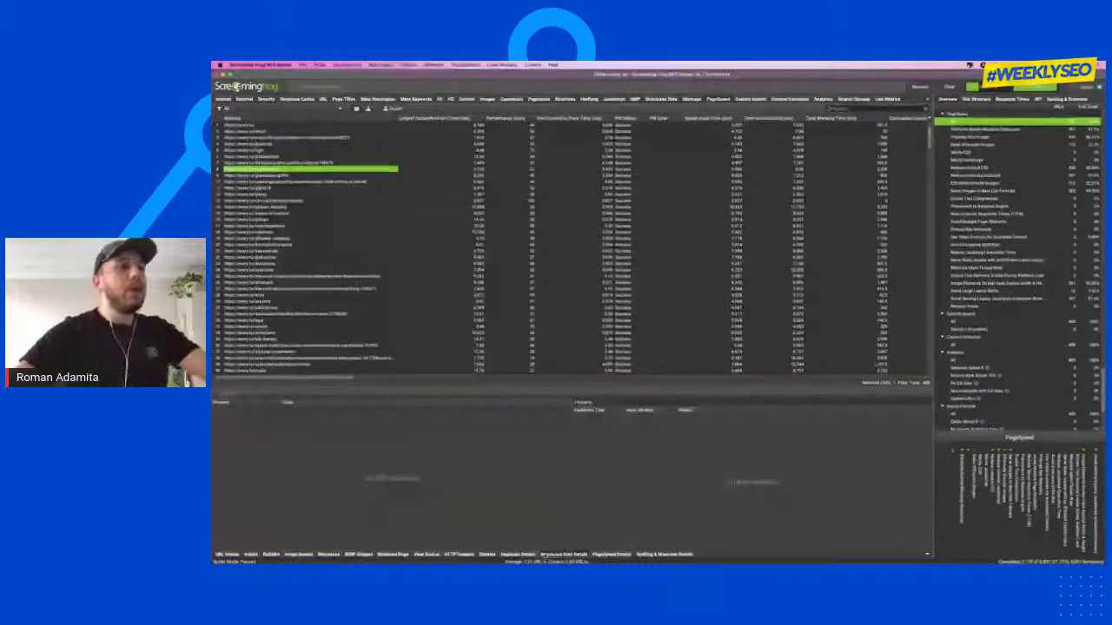
Step: Examine the mobile rendering of the selected URL along the full length of the page
{"action": "left_click", "coordinate": [358, 554]}
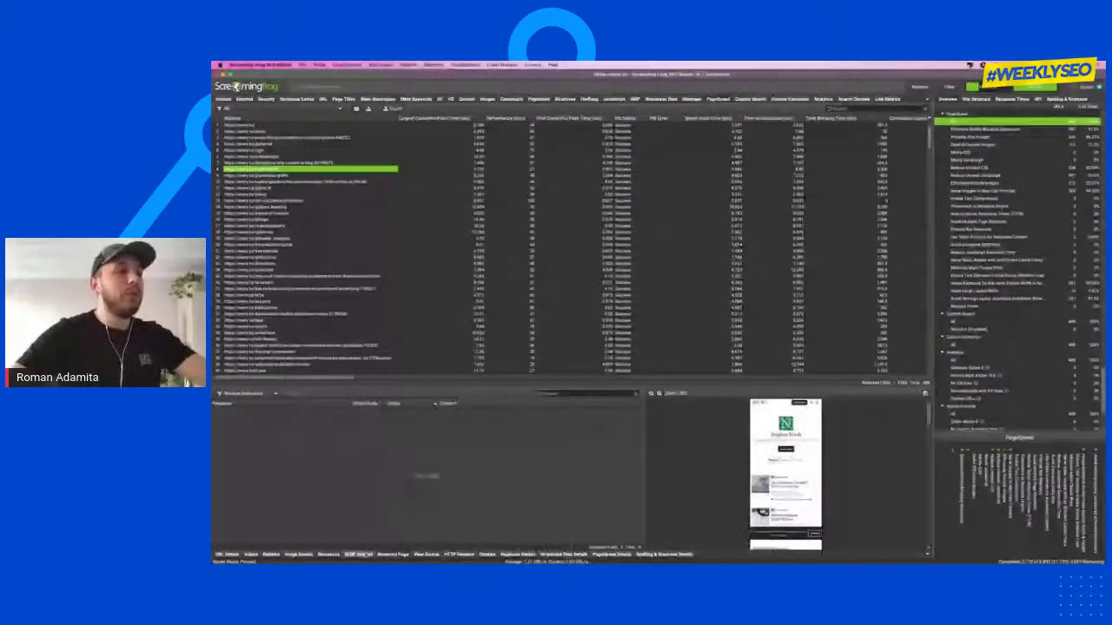
{"action": "scroll", "coordinate": [700, 525], "scroll_direction": "down", "scroll_amount": 5}
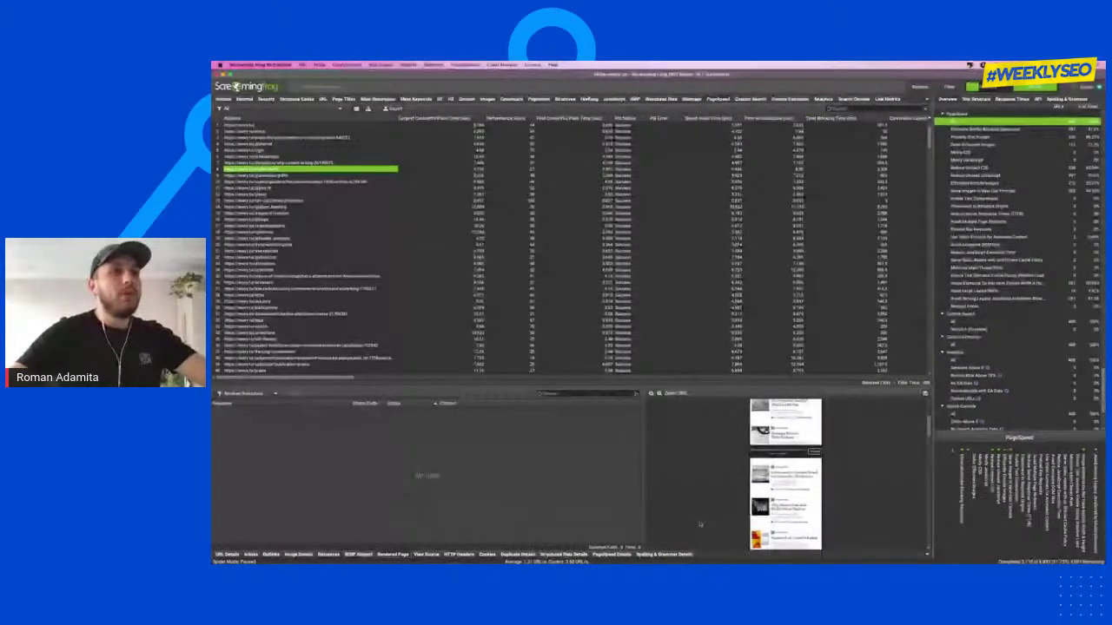
{"action": "scroll", "coordinate": [700, 524], "scroll_direction": "up", "scroll_amount": 5}
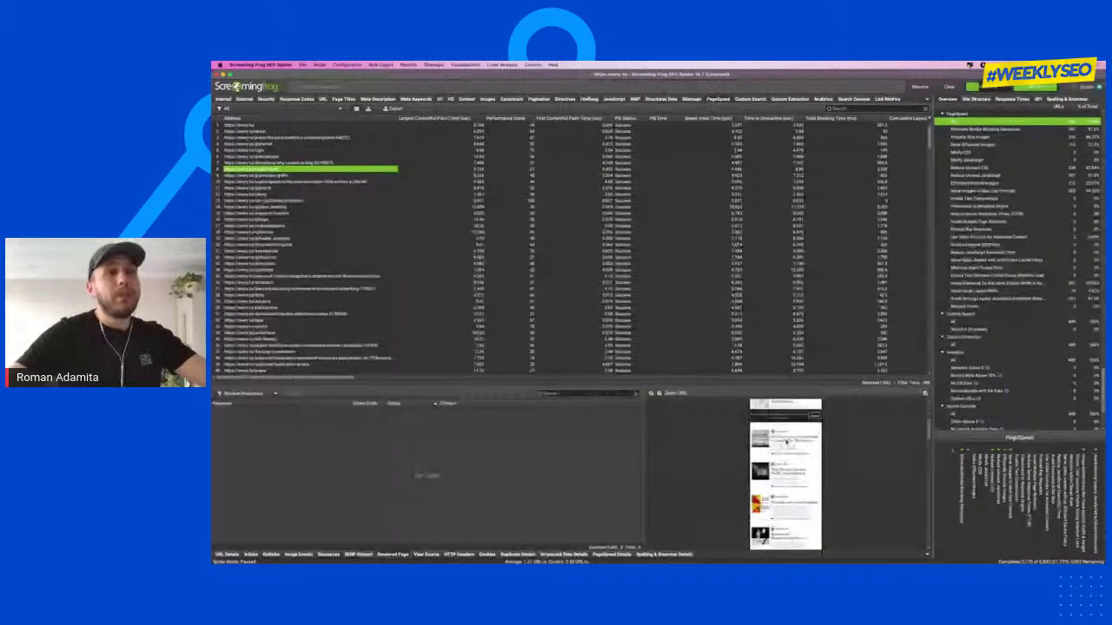
{"action": "scroll", "coordinate": [786, 442], "scroll_direction": "down", "scroll_amount": 3}
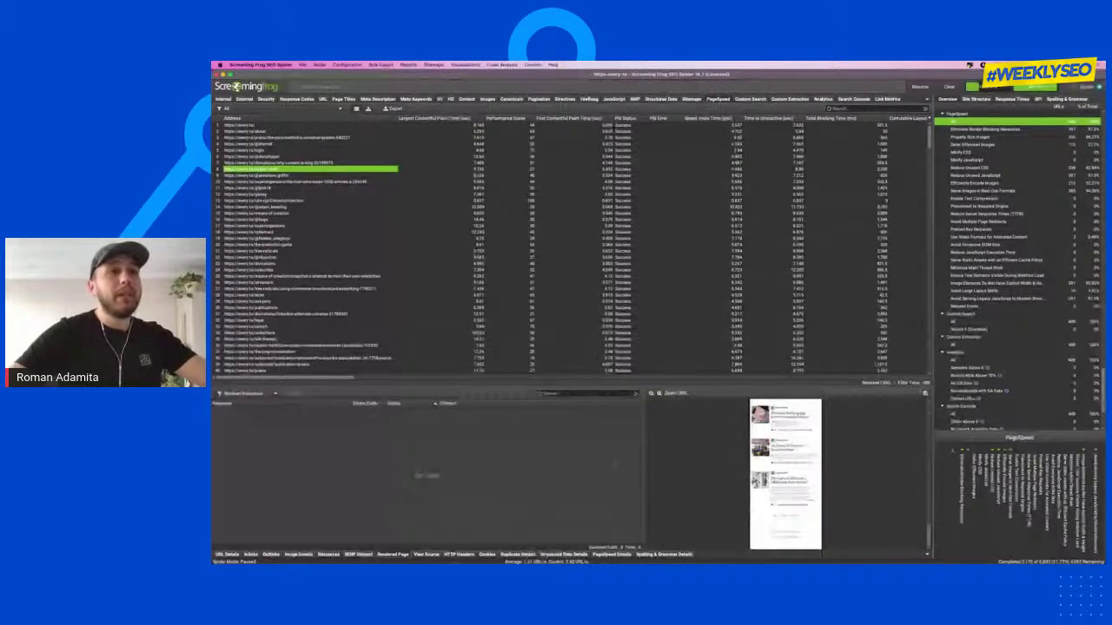
{"action": "scroll", "coordinate": [786, 441], "scroll_direction": "down", "scroll_amount": 3}
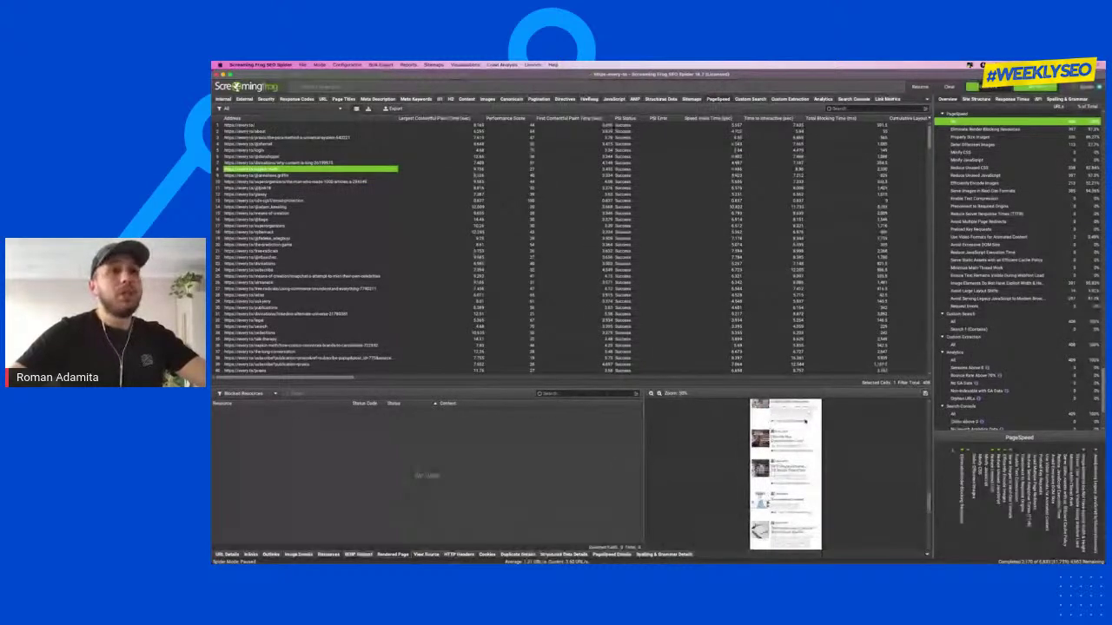
{"action": "scroll", "coordinate": [805, 422], "scroll_direction": "down", "scroll_amount": 3}
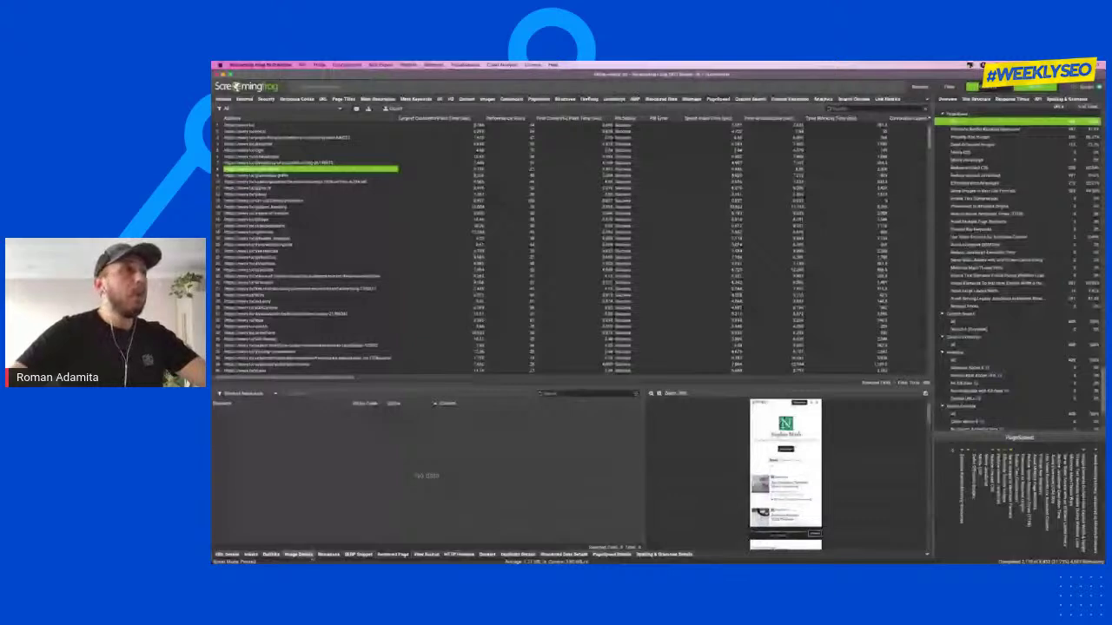
Step: Review the selected URL's images, rendered page, links and URL details, and view the URL details of the PARA method article
{"action": "left_click", "coordinate": [329, 554]}
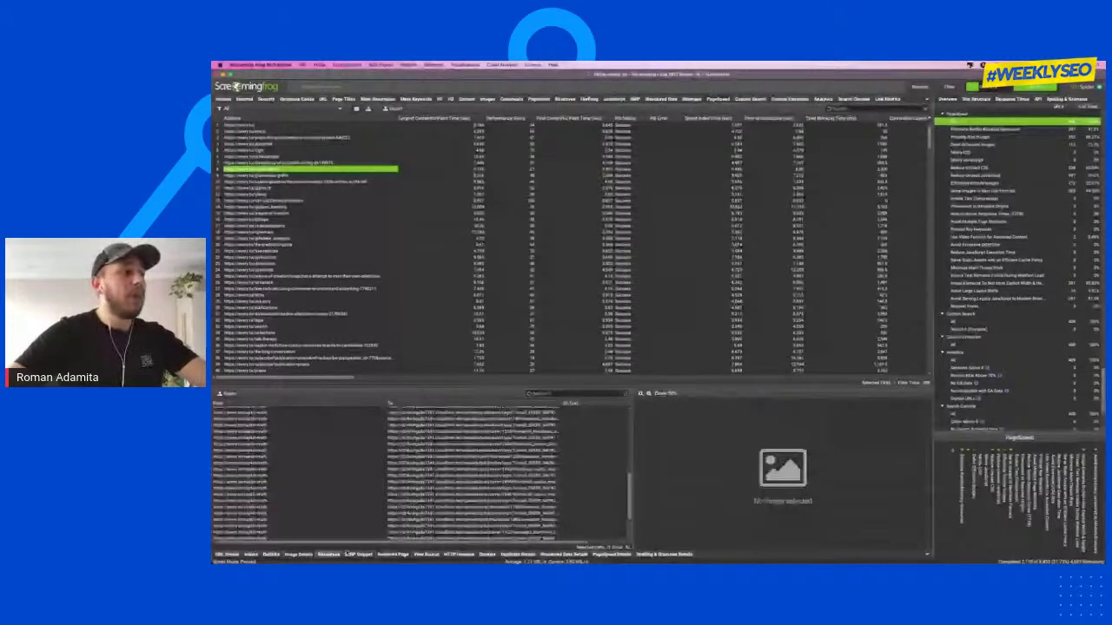
{"action": "left_click", "coordinate": [393, 554]}
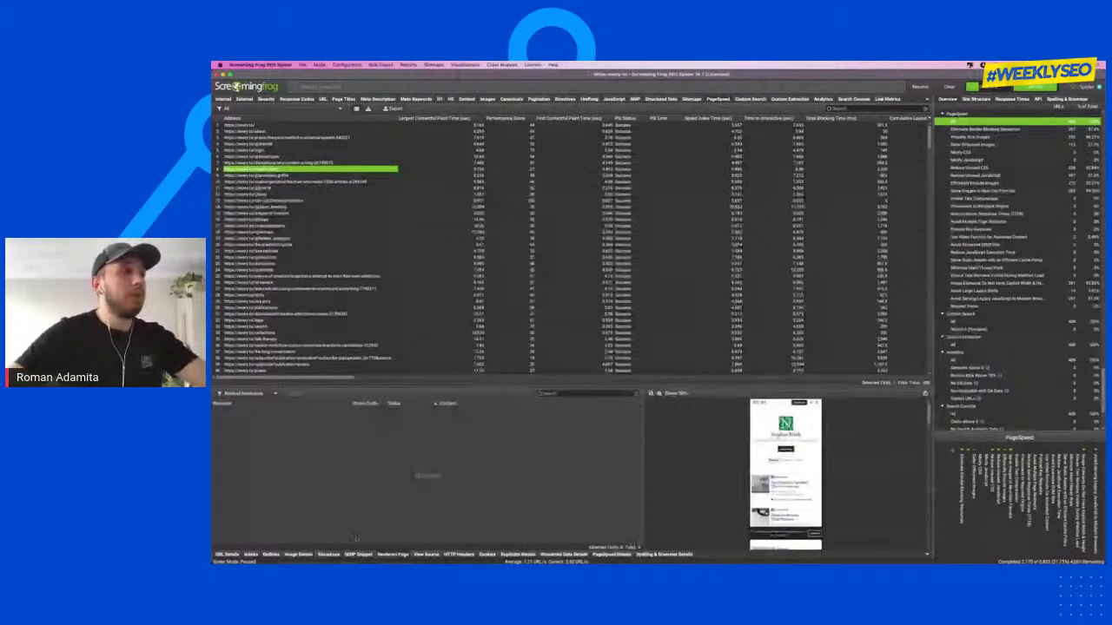
{"action": "mouse_move", "coordinate": [638, 562]}
{"action": "left_click", "coordinate": [271, 555]}
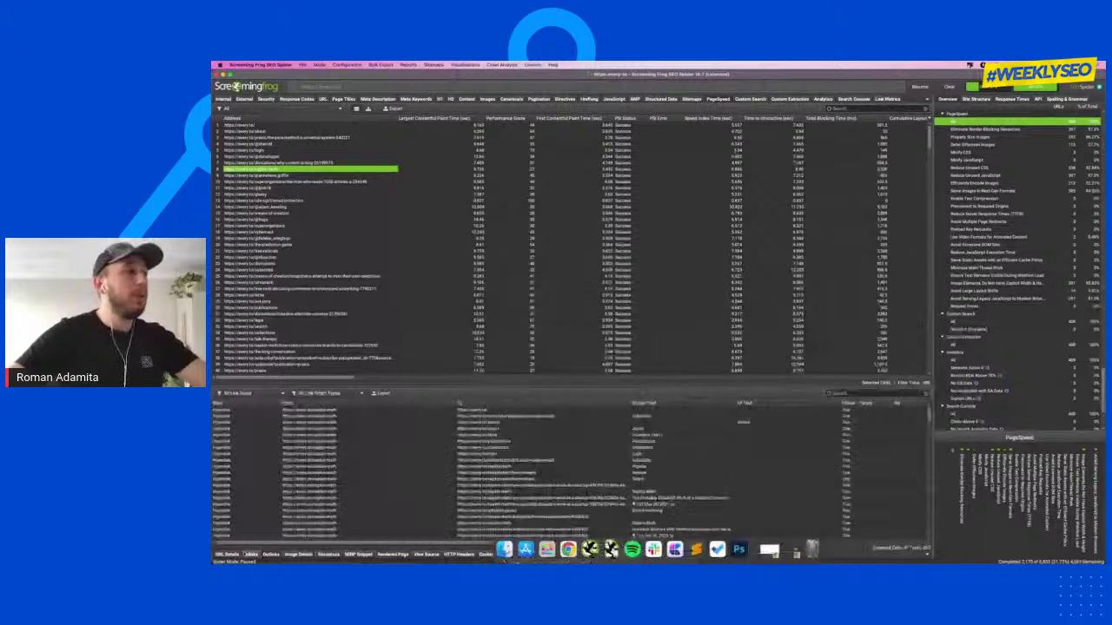
{"action": "left_click", "coordinate": [227, 554]}
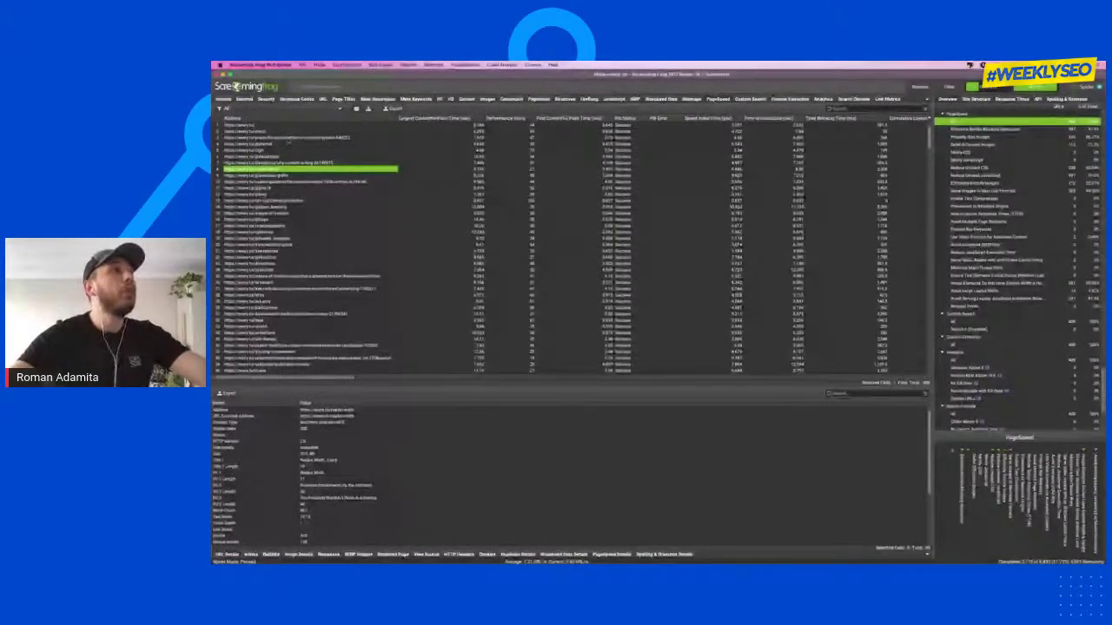
{"action": "left_click", "coordinate": [288, 138]}
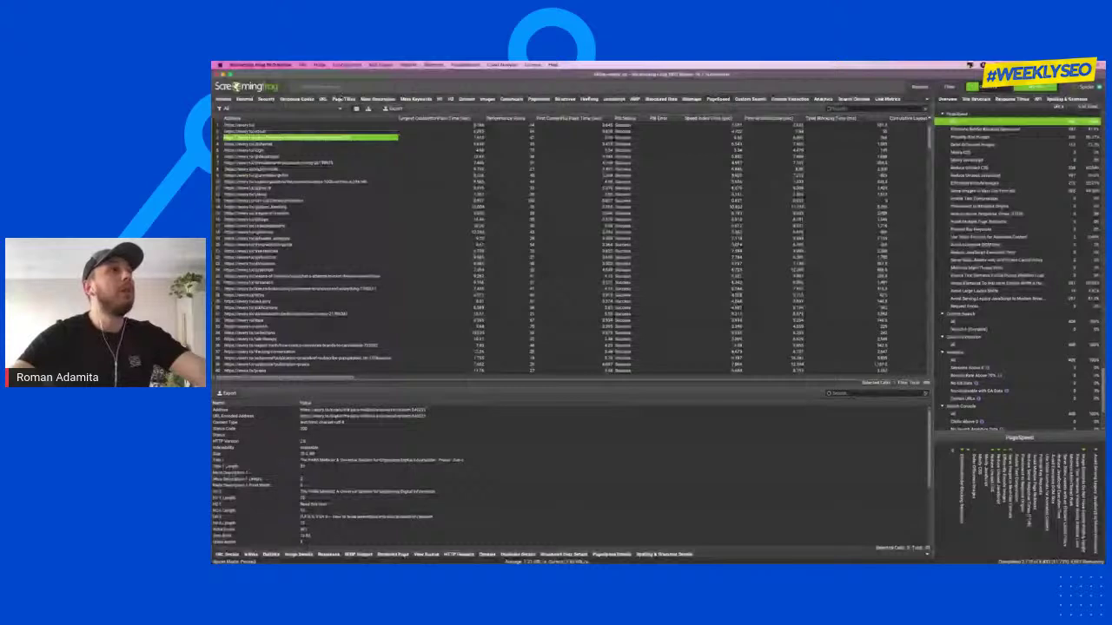
Step: Filter the page titles to Duplicate and inspect the first two URLs that share a title
{"action": "left_click", "coordinate": [344, 99]}
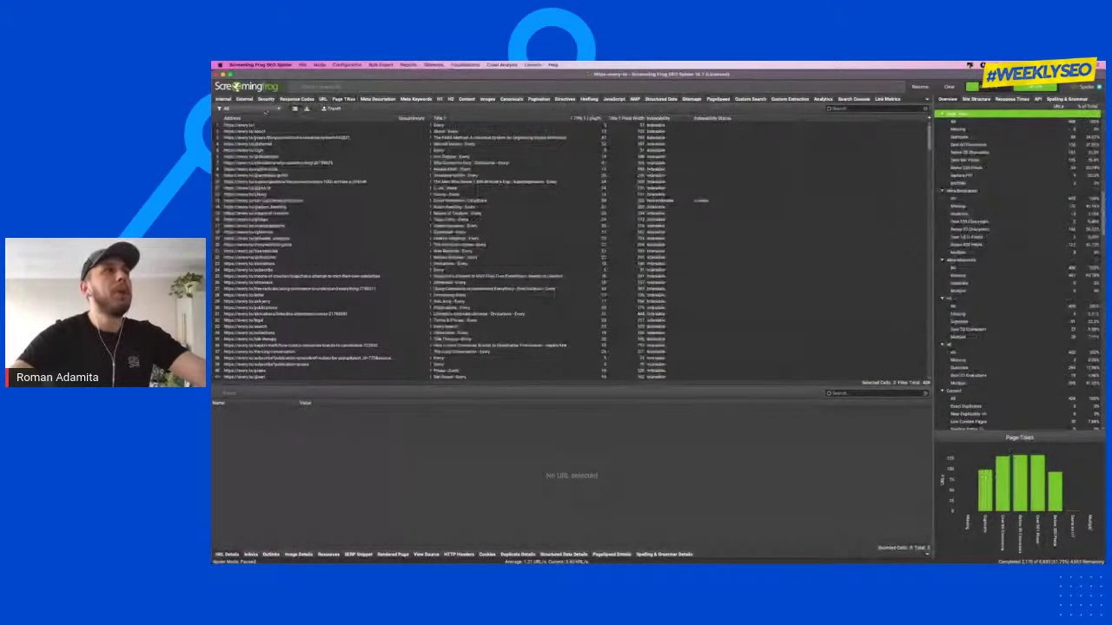
{"action": "left_click", "coordinate": [258, 108]}
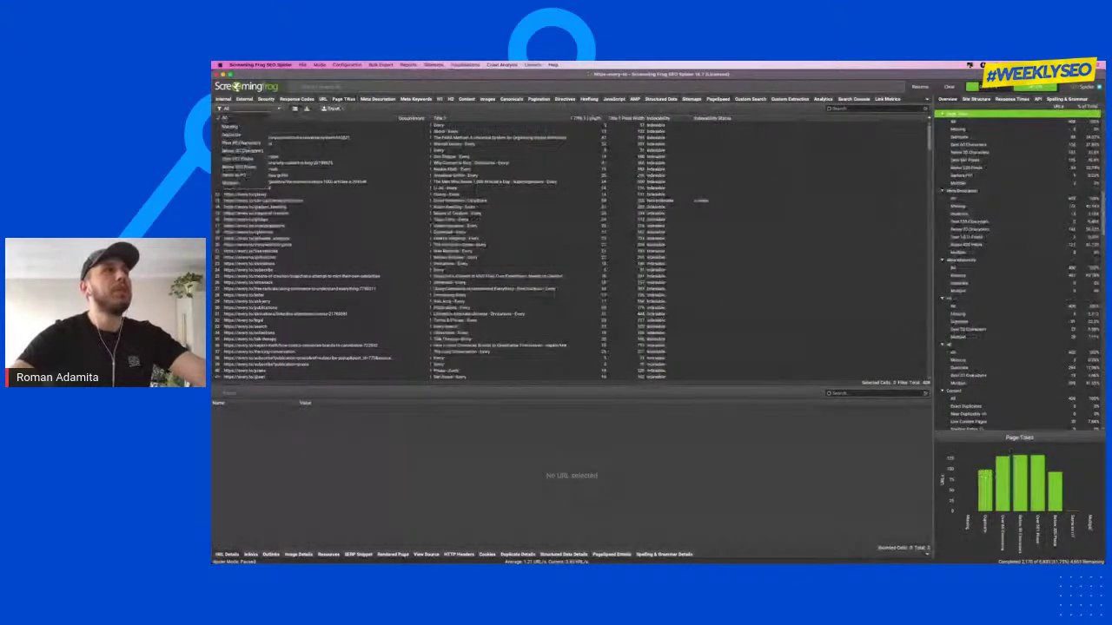
{"action": "left_click", "coordinate": [252, 136]}
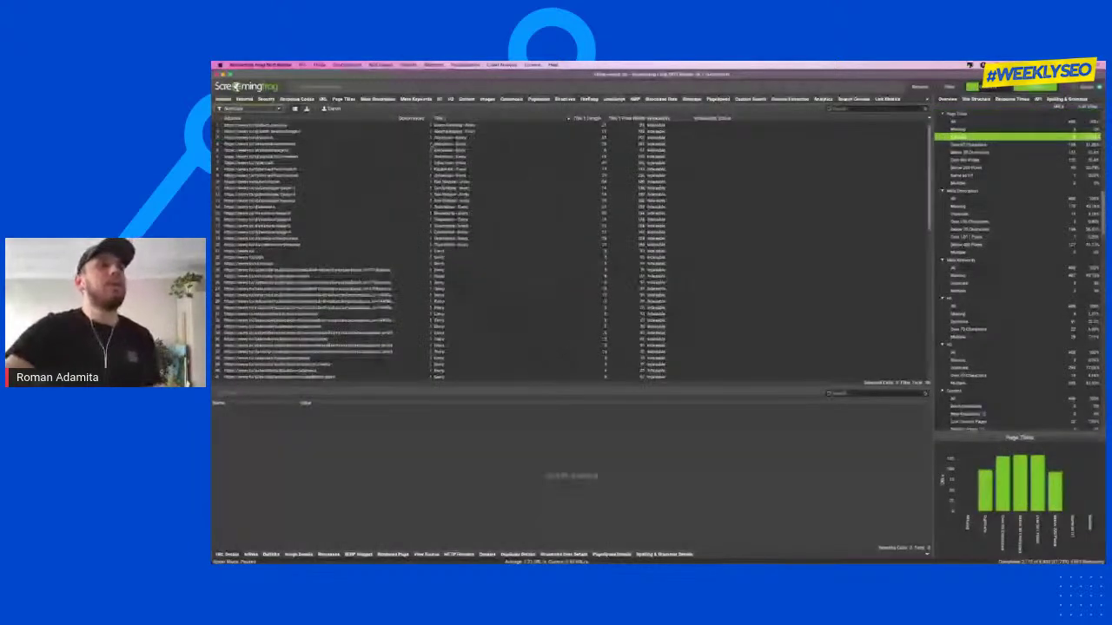
{"action": "left_click", "coordinate": [309, 130]}
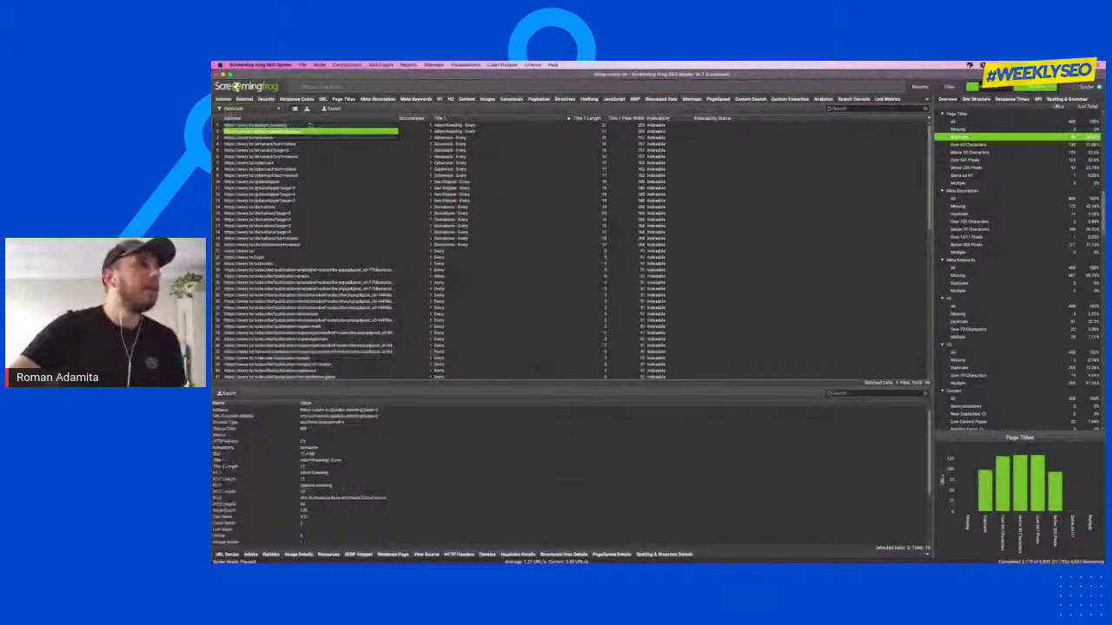
{"action": "left_click", "coordinate": [308, 125]}
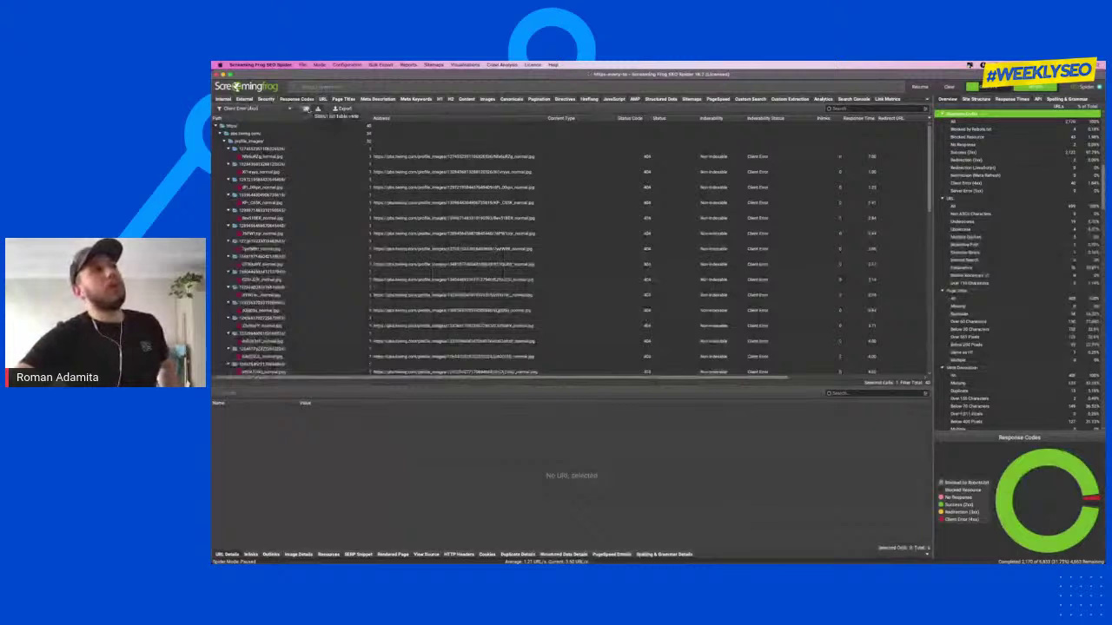
Step: Filter the response codes to Redirection (3xx) and show the URLs as a flat list instead of a directory tree
{"action": "left_click", "coordinate": [252, 108]}
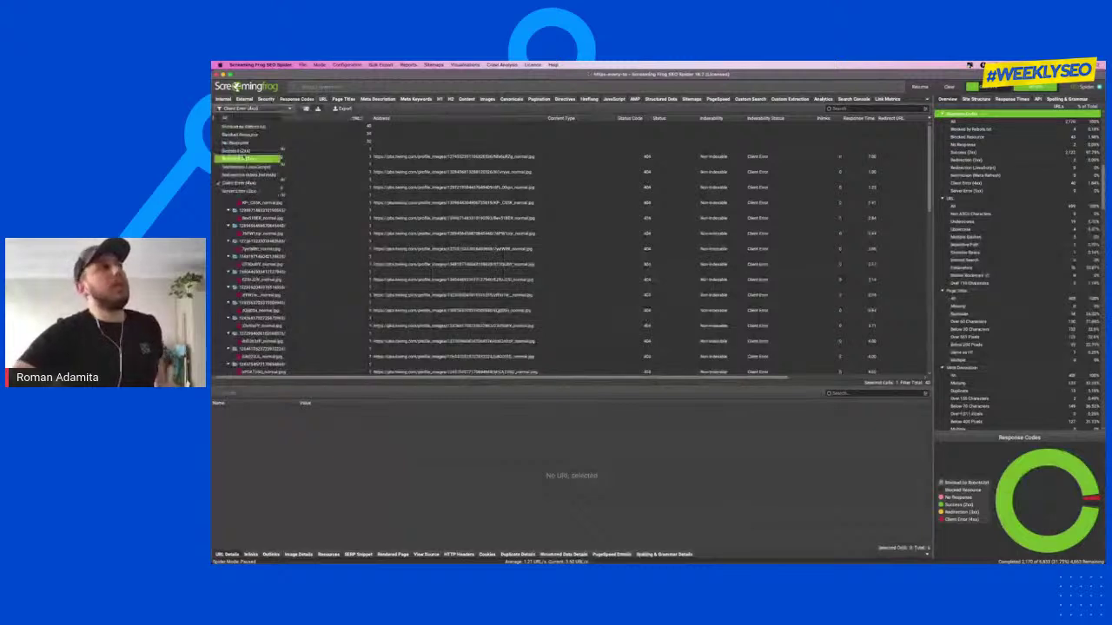
{"action": "left_click", "coordinate": [265, 159]}
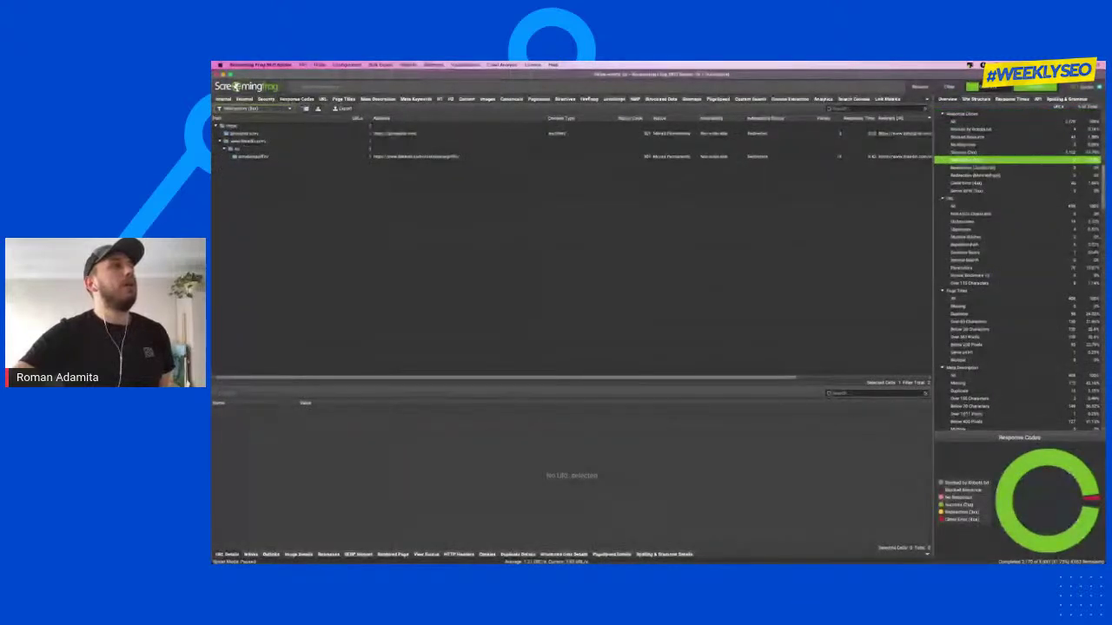
{"action": "left_click", "coordinate": [306, 109]}
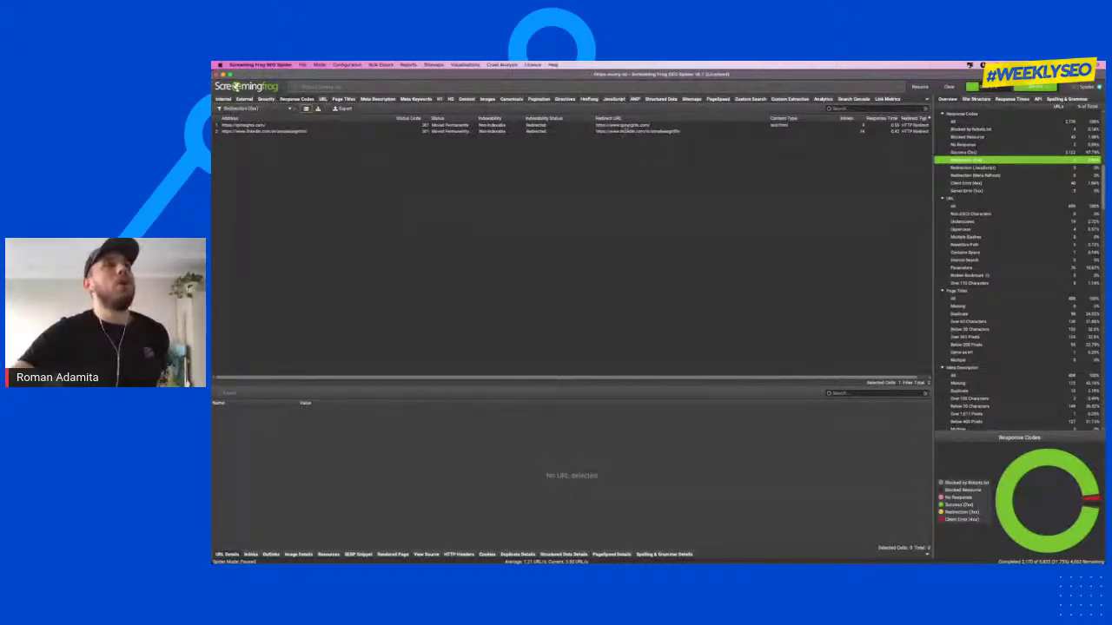
Step: Inspect the redirect target of the LinkedIn URL and select both Redirect URL entries
{"action": "left_click", "coordinate": [621, 127]}
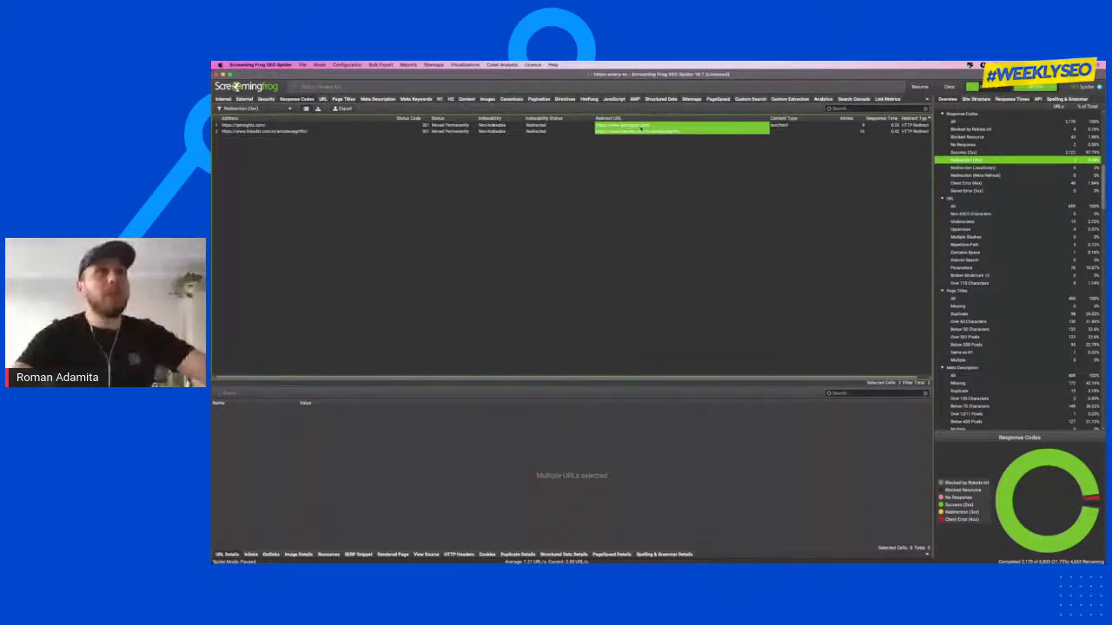
{"action": "left_click", "coordinate": [642, 130]}
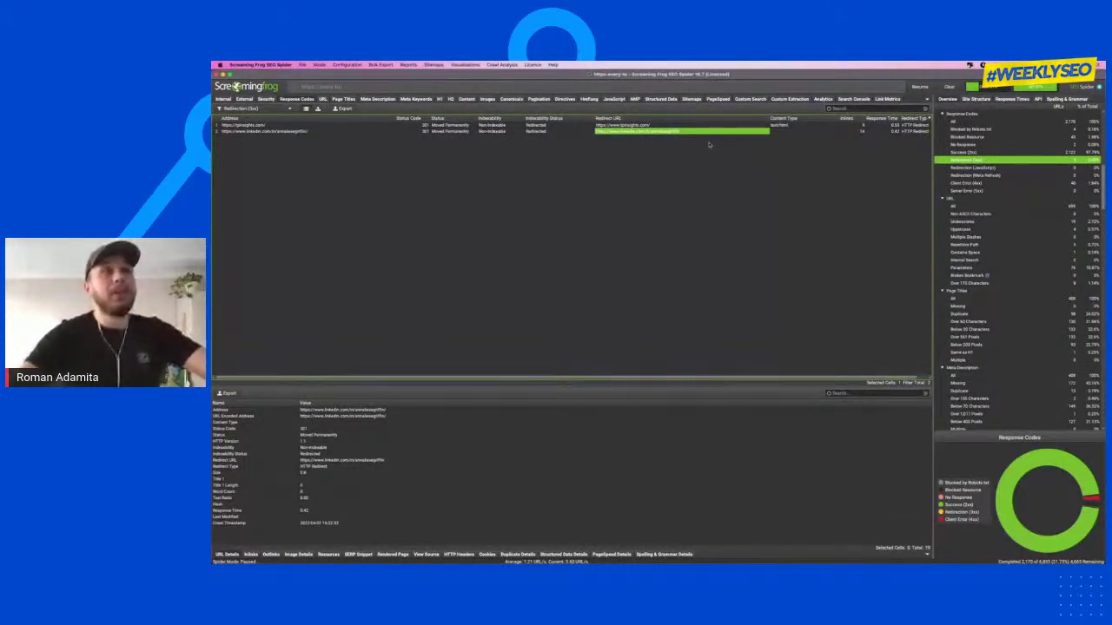
{"action": "left_click", "coordinate": [639, 126], "text": "shift"}
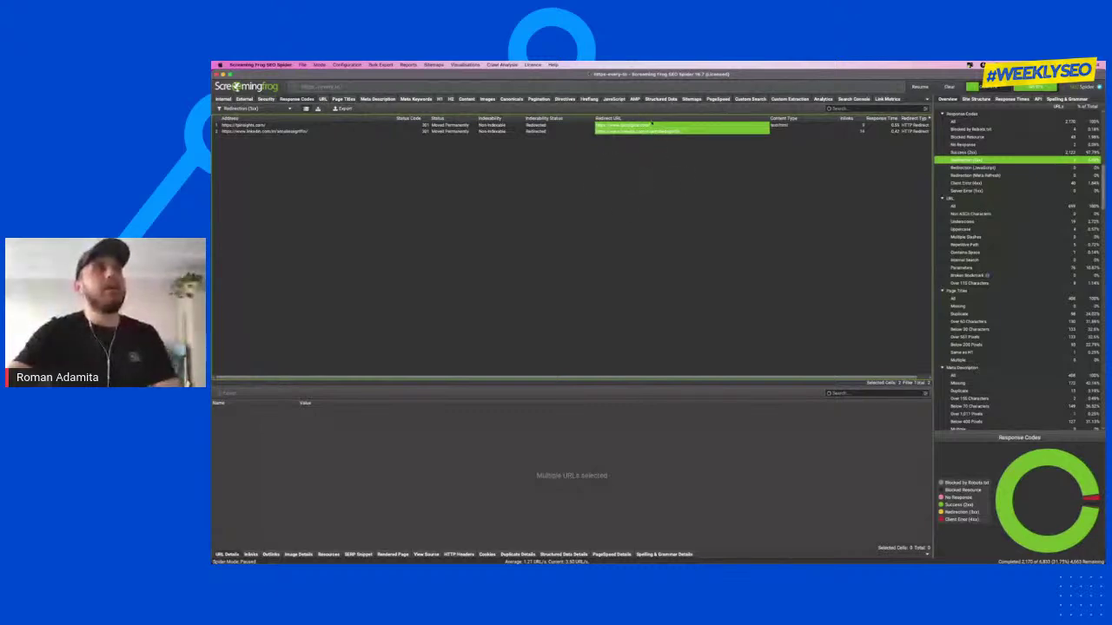
{"action": "left_click", "coordinate": [320, 65]}
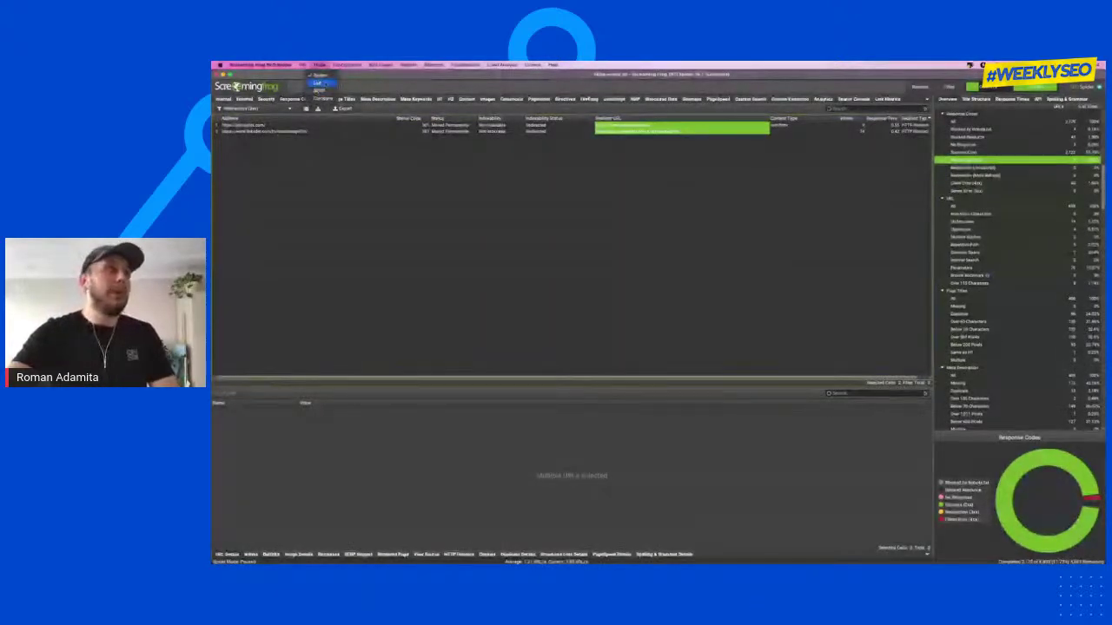
{"action": "left_click", "coordinate": [329, 84]}
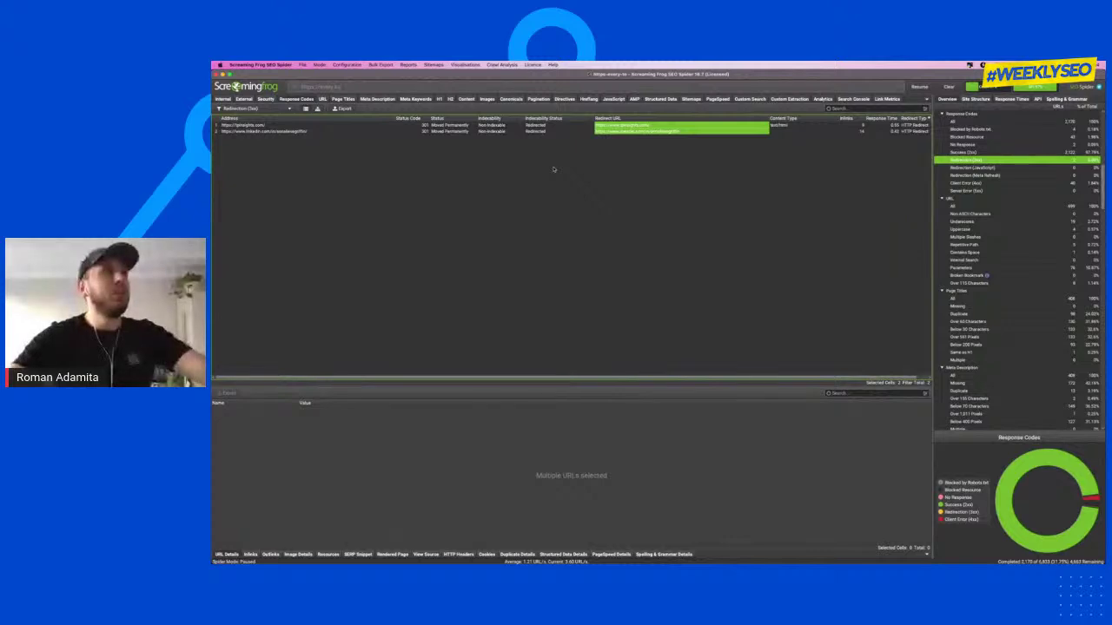
Step: Filter the canonicals to Missing and inspect the inlinks of the non-indexable noindex URL
{"action": "left_click", "coordinate": [510, 99]}
{"action": "left_click", "coordinate": [254, 108]}
{"action": "left_click", "coordinate": [243, 145]}
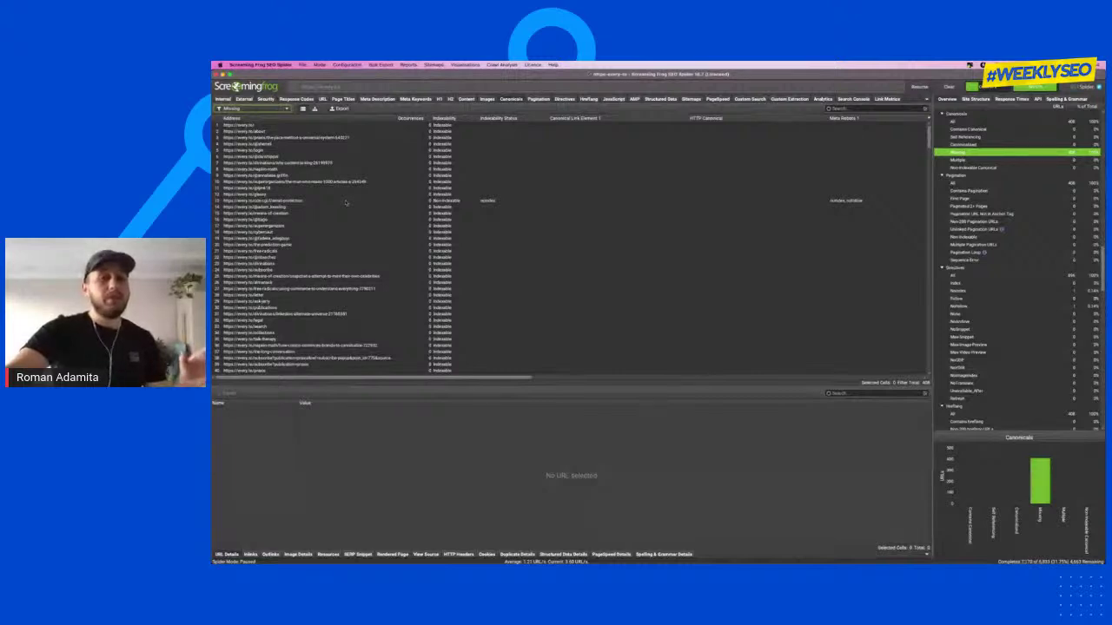
{"action": "left_click", "coordinate": [509, 202]}
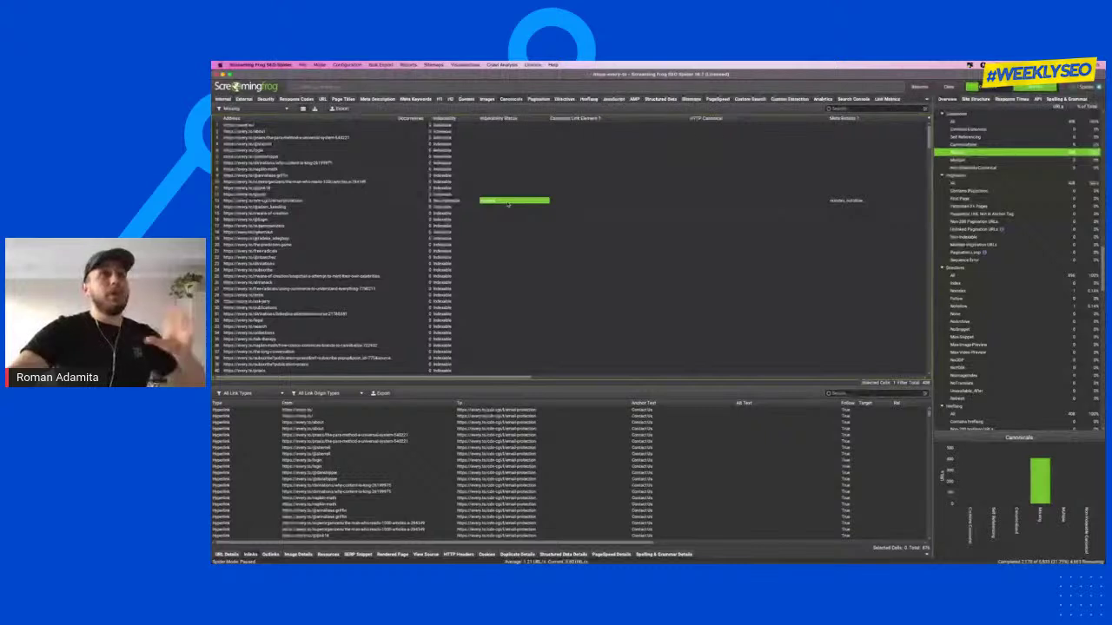
Step: Show the hreflang data of the crawl and review the available hreflang issue filters
{"action": "left_click", "coordinate": [582, 98]}
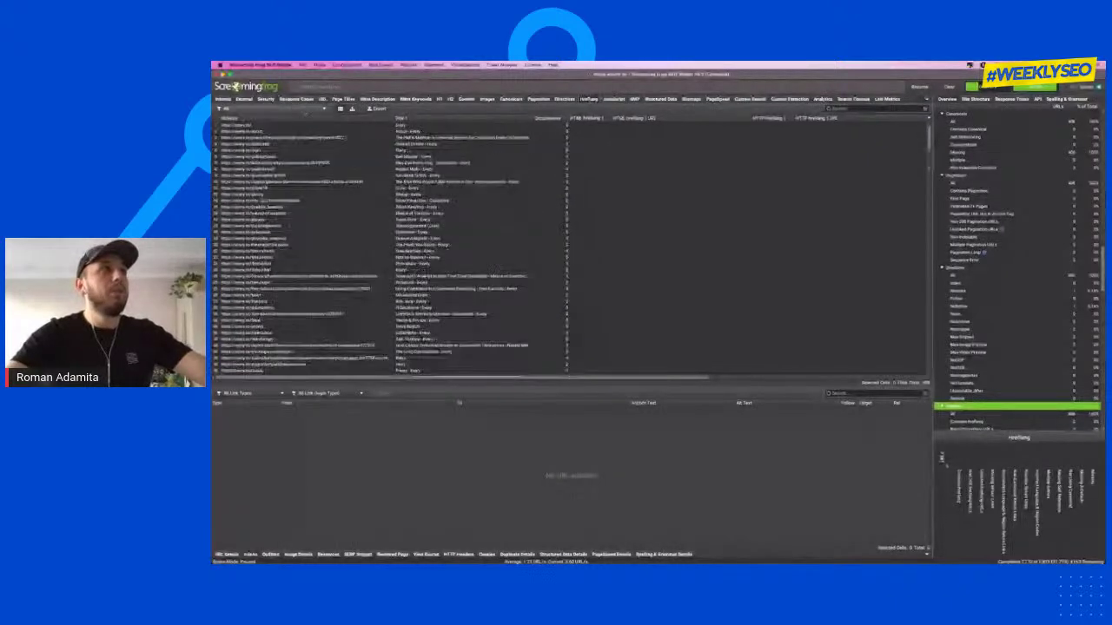
{"action": "left_click", "coordinate": [277, 108]}
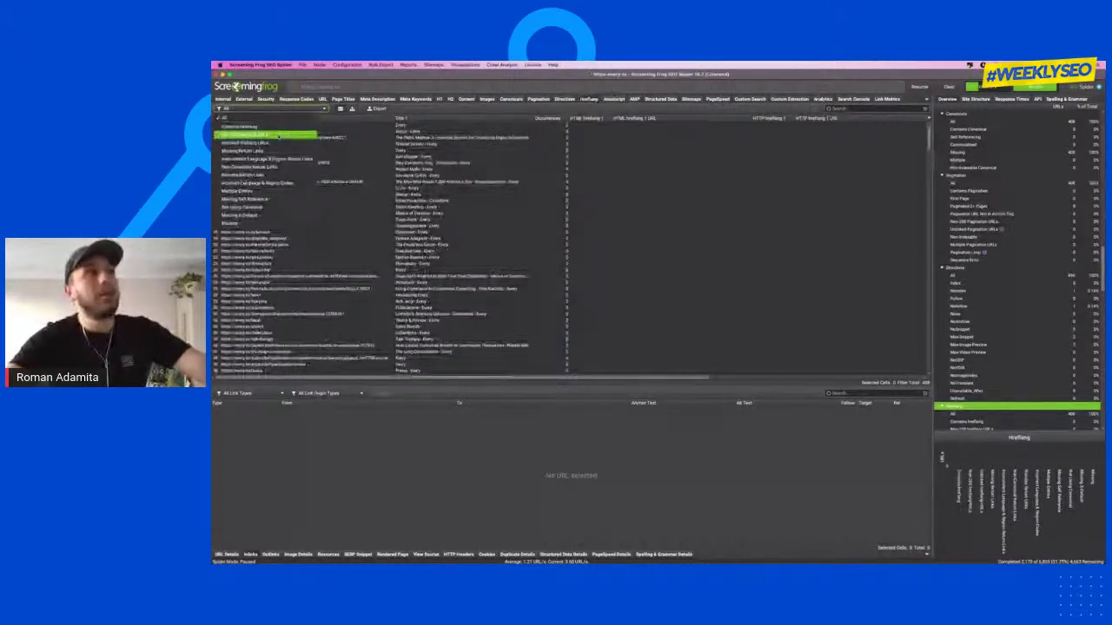
{"action": "key", "text": "Escape"}
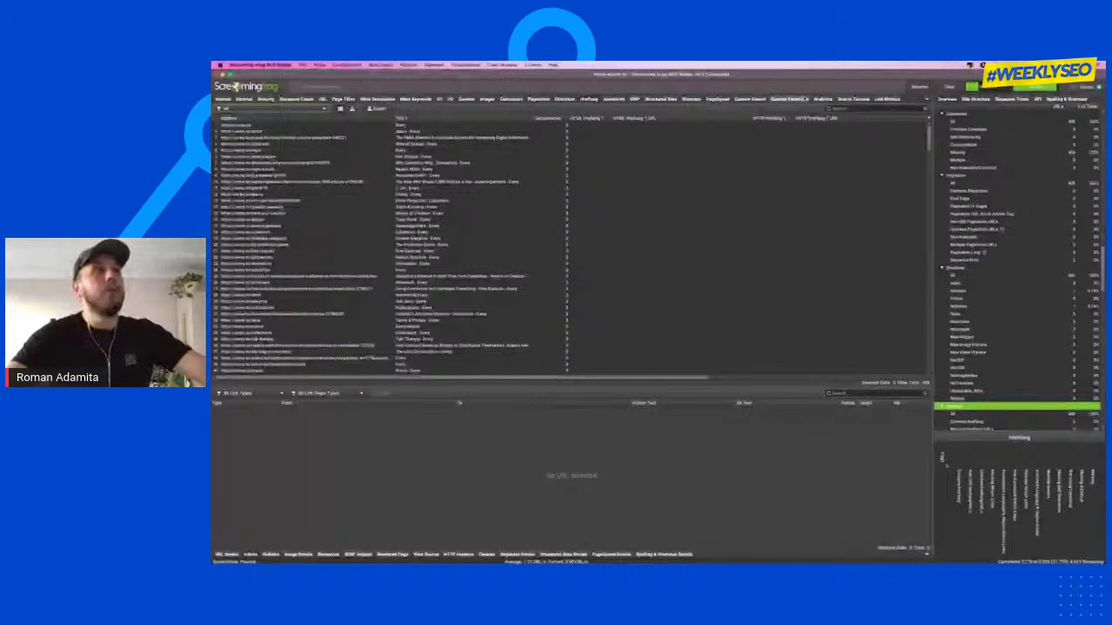
Step: View the crawl's Custom Extraction and Analytics data, ending on the Search Console data
{"action": "scroll", "coordinate": [990, 248], "scroll_direction": "down", "scroll_amount": 15}
{"action": "left_click", "coordinate": [990, 249]}
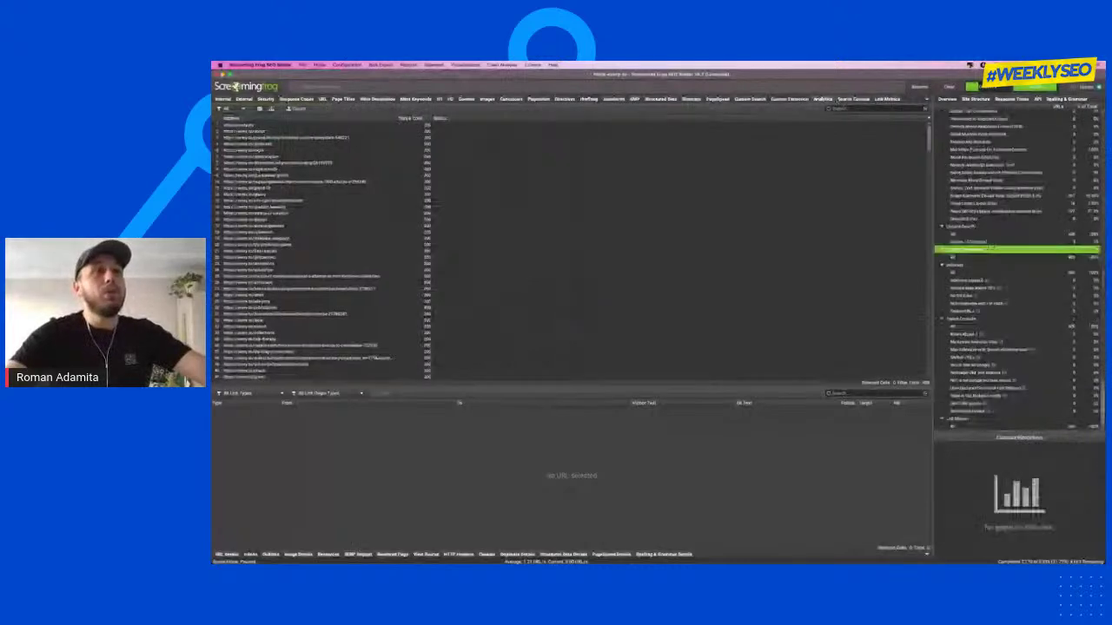
{"action": "left_click", "coordinate": [847, 99]}
Step: Review the Google Search Console API access settings for user account, Search Analytics and URL Inspection, and close the configuration
{"action": "left_click", "coordinate": [345, 64]}
{"action": "mouse_move", "coordinate": [364, 152]}
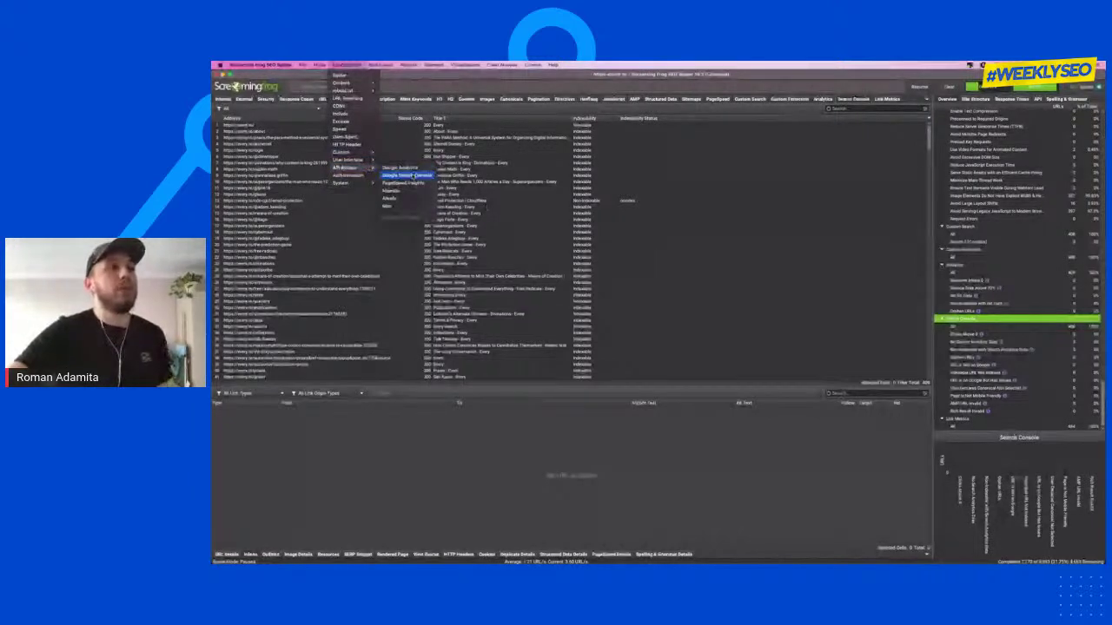
{"action": "left_click", "coordinate": [407, 176]}
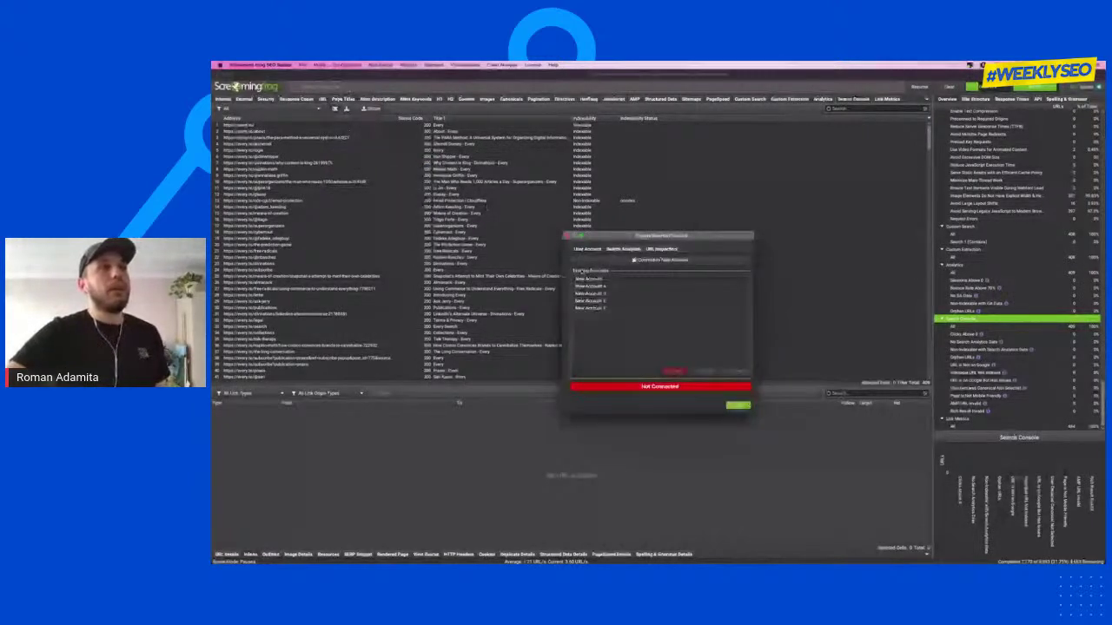
{"action": "left_click", "coordinate": [622, 249]}
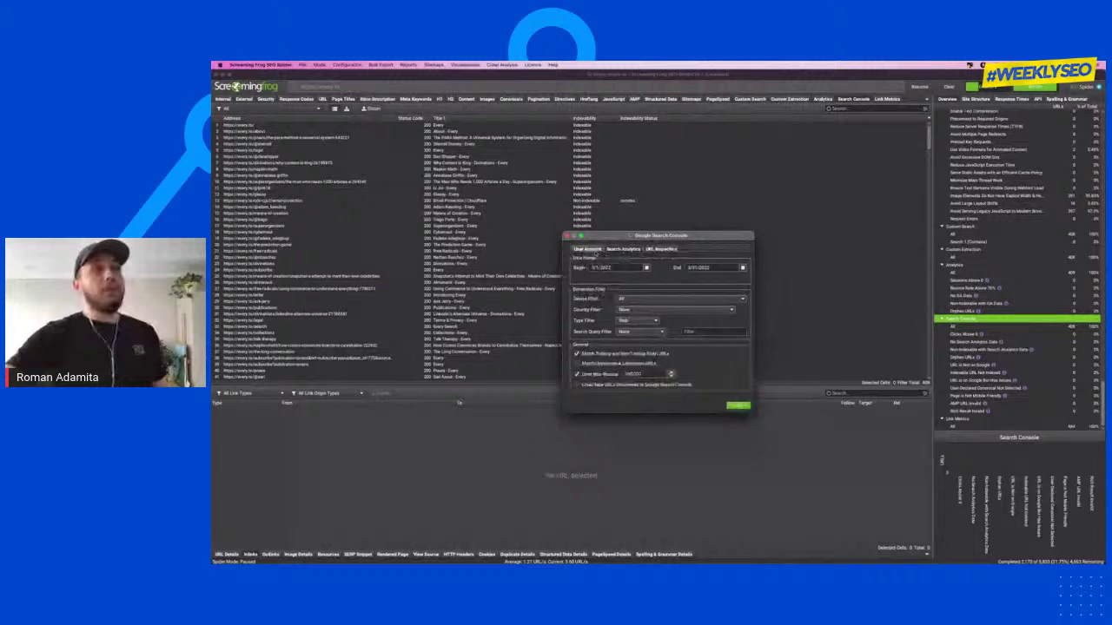
{"action": "left_click", "coordinate": [658, 250]}
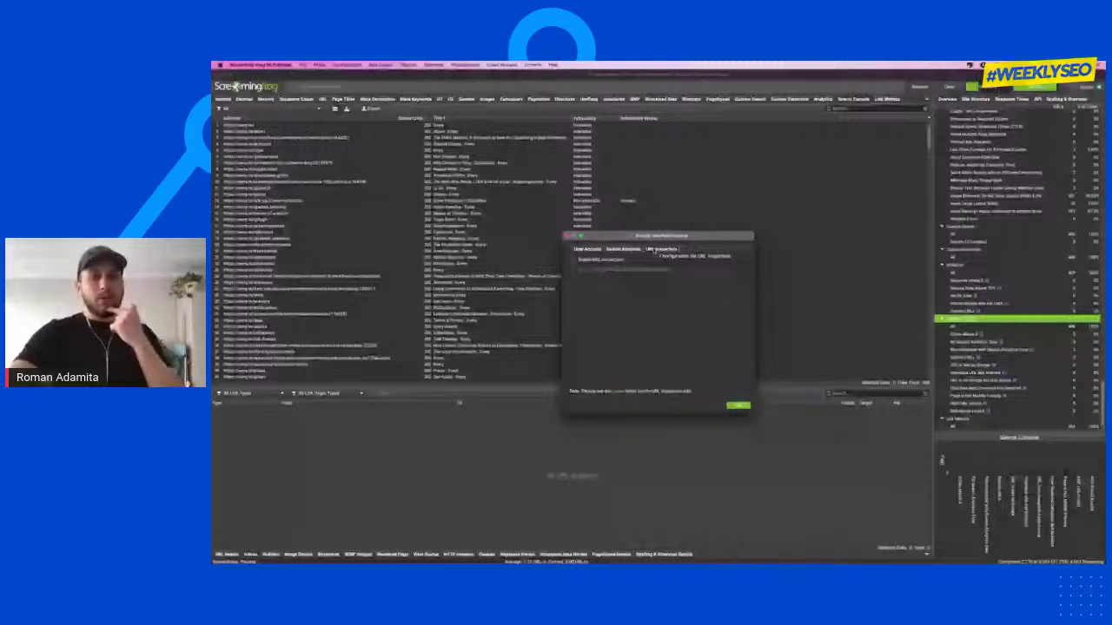
{"action": "key", "text": "Return"}
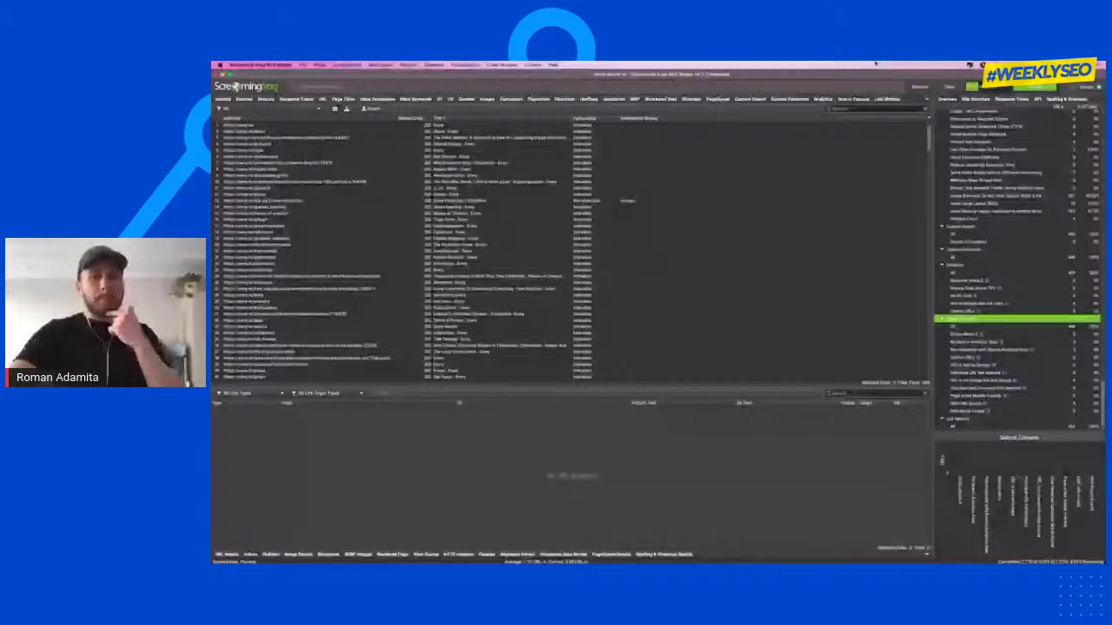